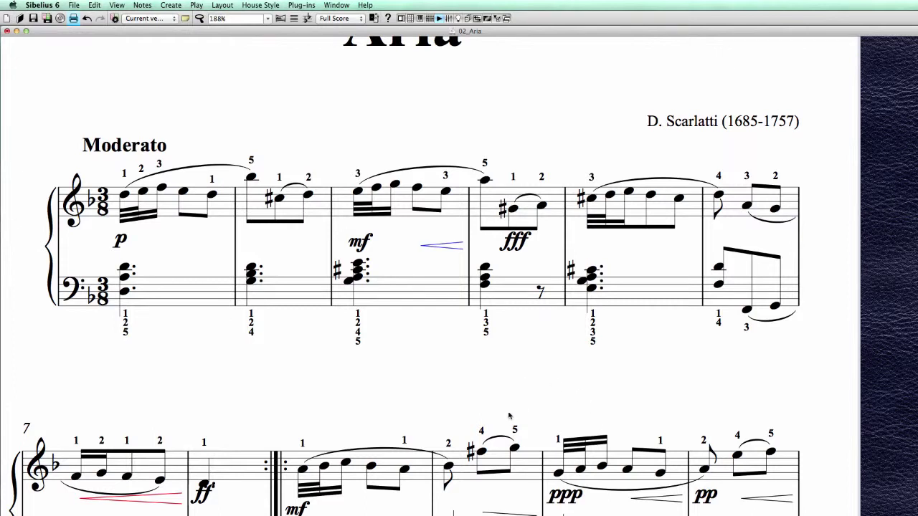
Look over the placement of the dynamics and hairpins throughout the Aria score
click(486, 381)
drag(497, 376, 522, 436)
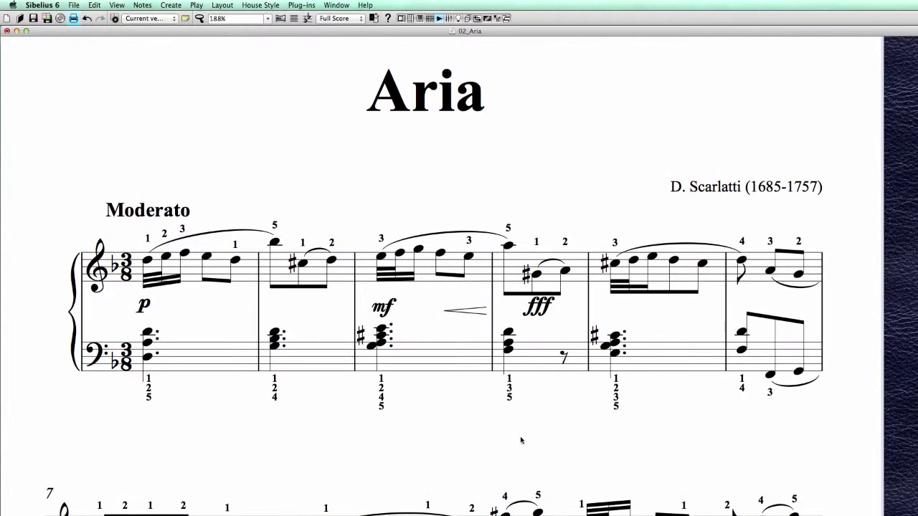
drag(354, 445, 361, 205)
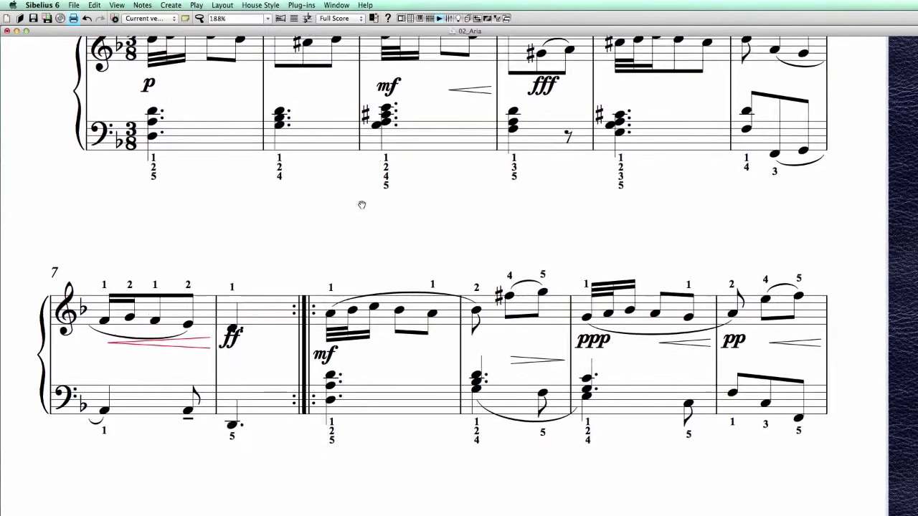
drag(402, 442, 402, 113)
drag(383, 480, 385, 425)
drag(414, 188, 413, 515)
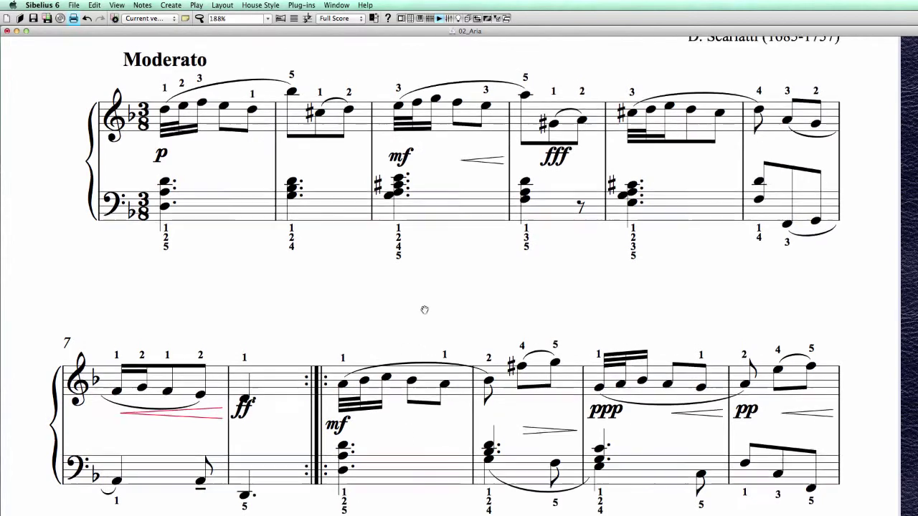
drag(422, 309, 396, 461)
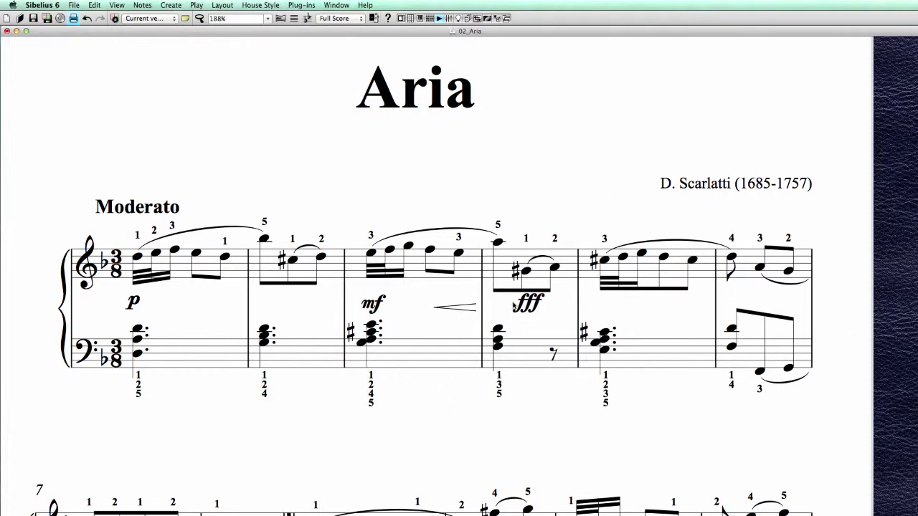
scroll(528, 405, down, 1)
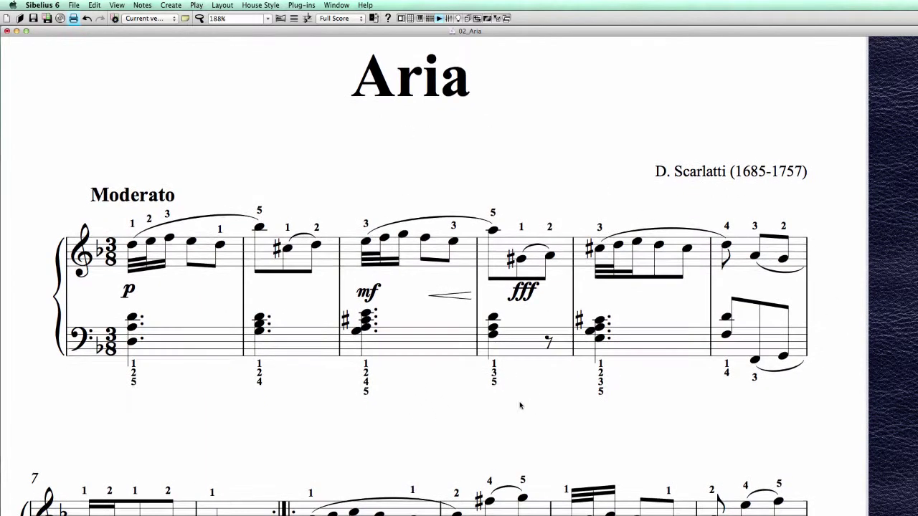
scroll(696, 423, down, 1)
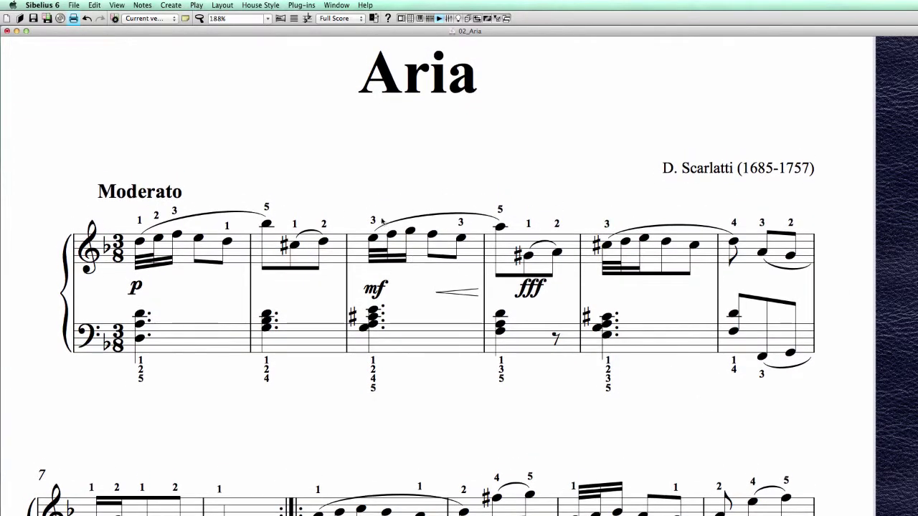
drag(263, 198, 312, 207)
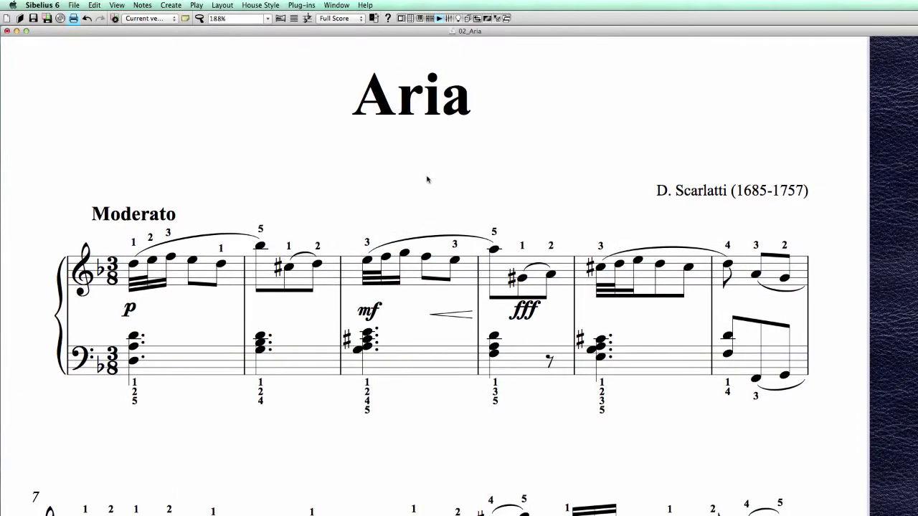
drag(233, 436, 292, 110)
scroll(292, 110, down, 4)
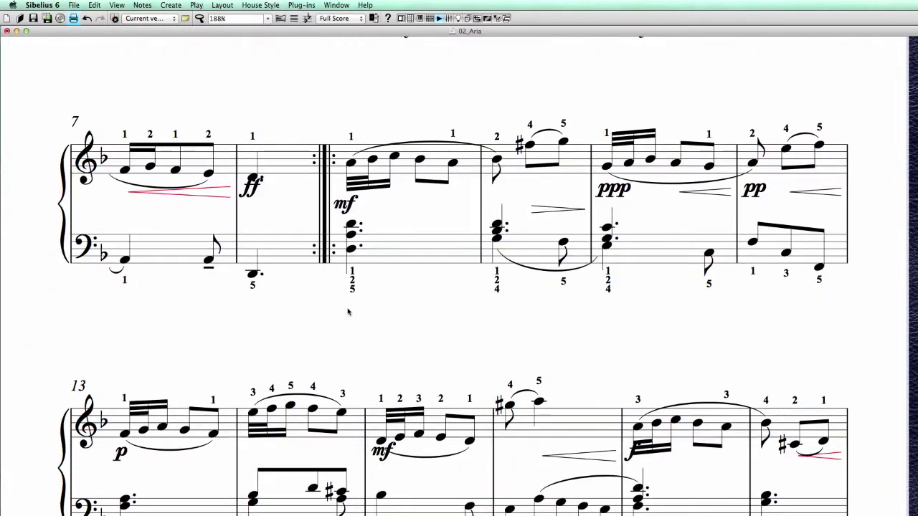
scroll(516, 313, up, 2)
scroll(516, 312, down, 10)
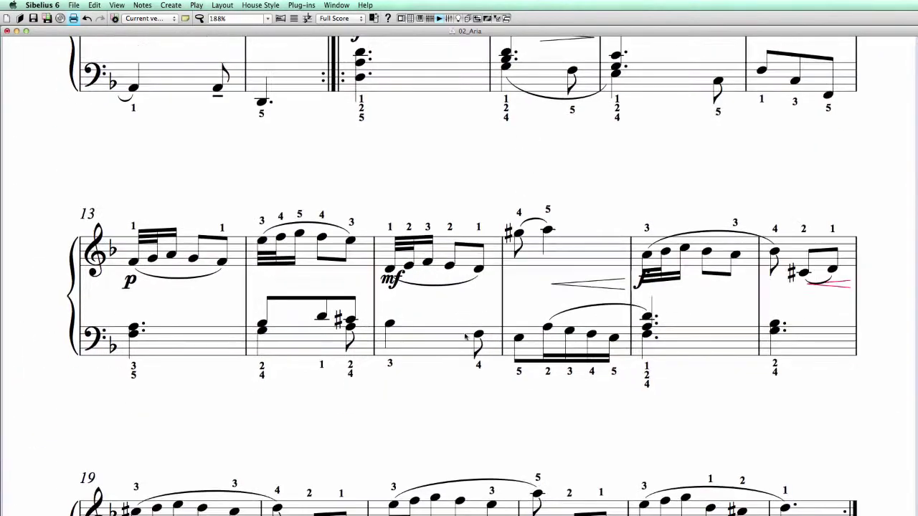
scroll(680, 426, up, 2)
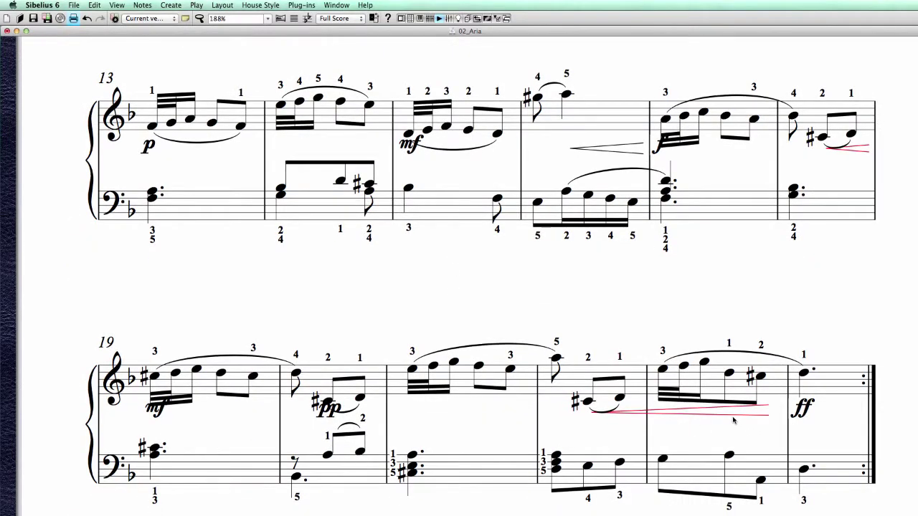
scroll(472, 281, up, 5)
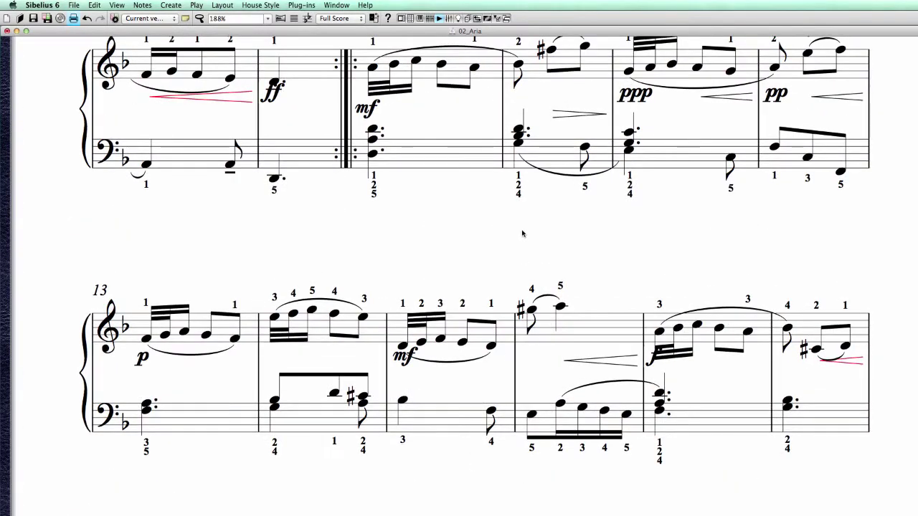
scroll(469, 287, up, 6)
scroll(474, 437, up, 5)
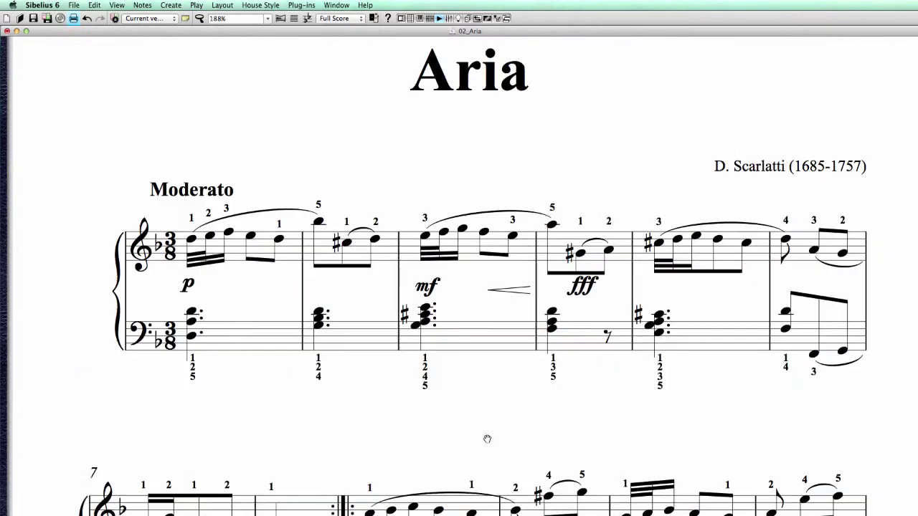
Filter the dynamics in the first system's upper staff, try shifting them as a group, and clear the selection
double_click(277, 270)
scroll(686, 445, down, 2)
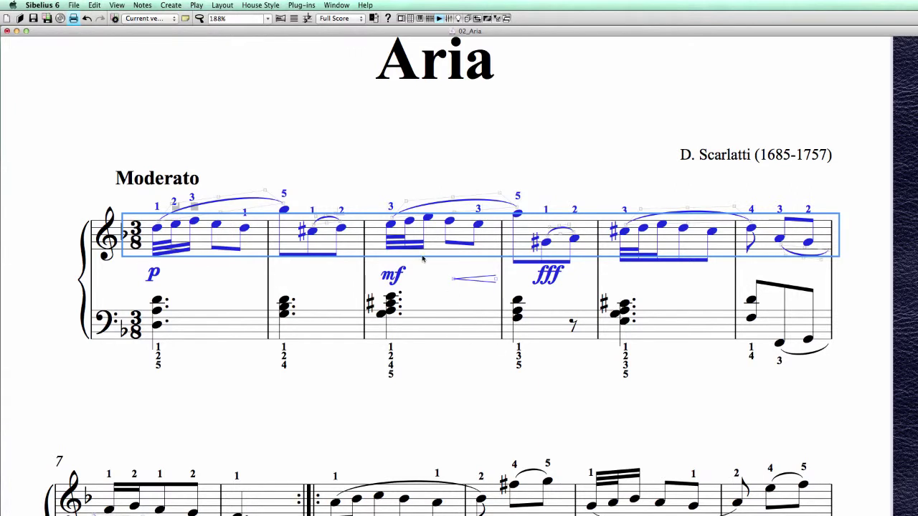
click(94, 5)
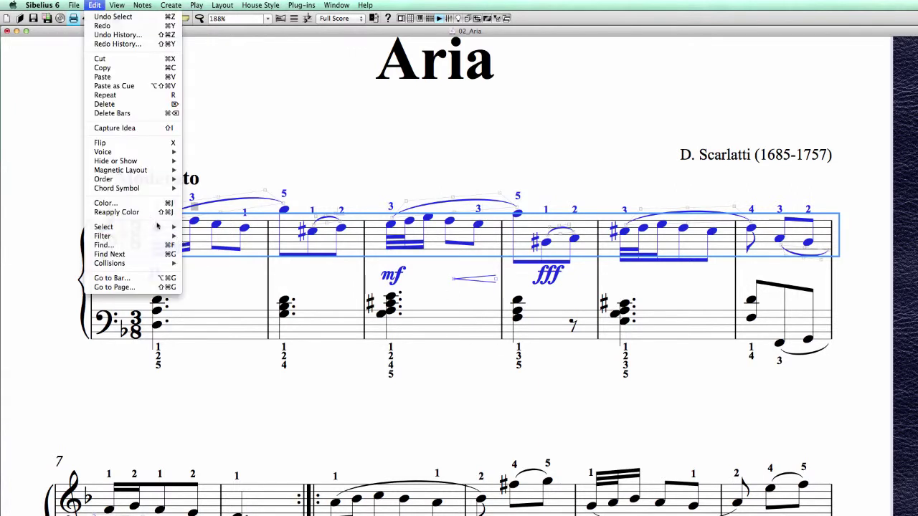
mouse_move(152, 235)
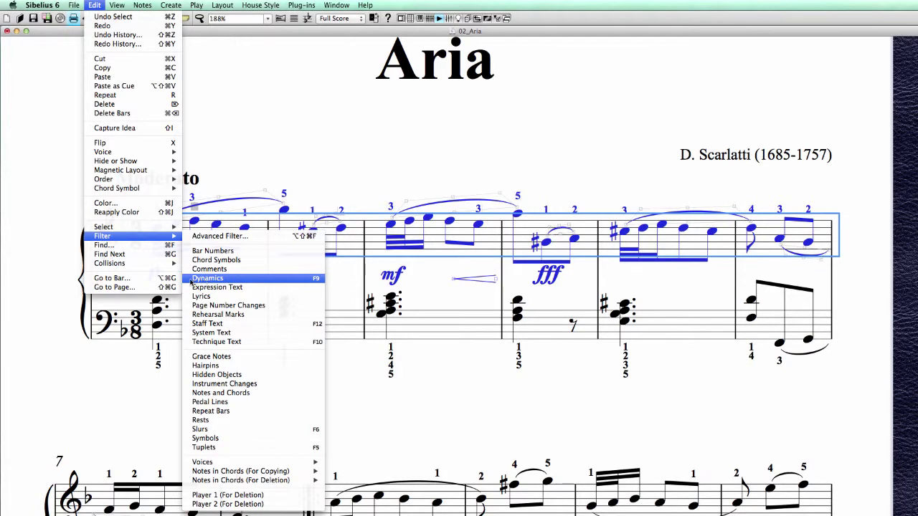
click(283, 279)
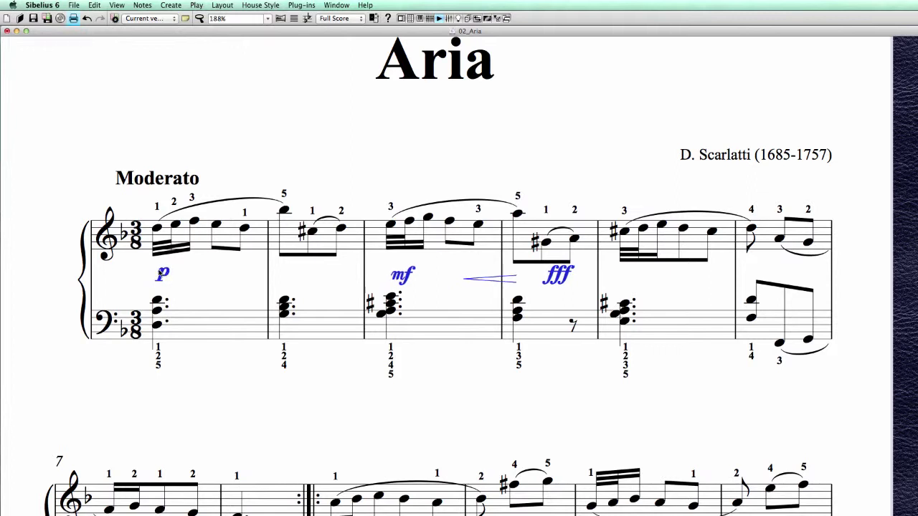
click(429, 399)
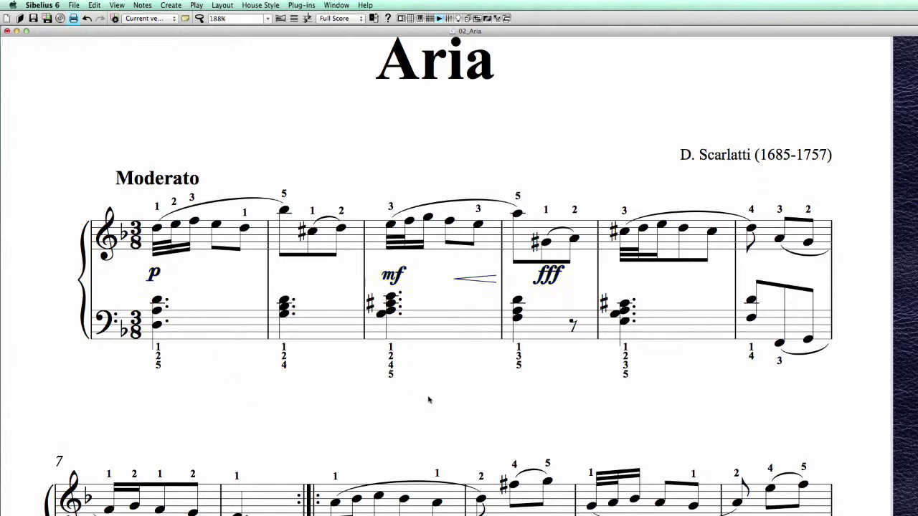
Select the first system's upper staff and filter the selection to Expression Text
double_click(357, 245)
click(94, 5)
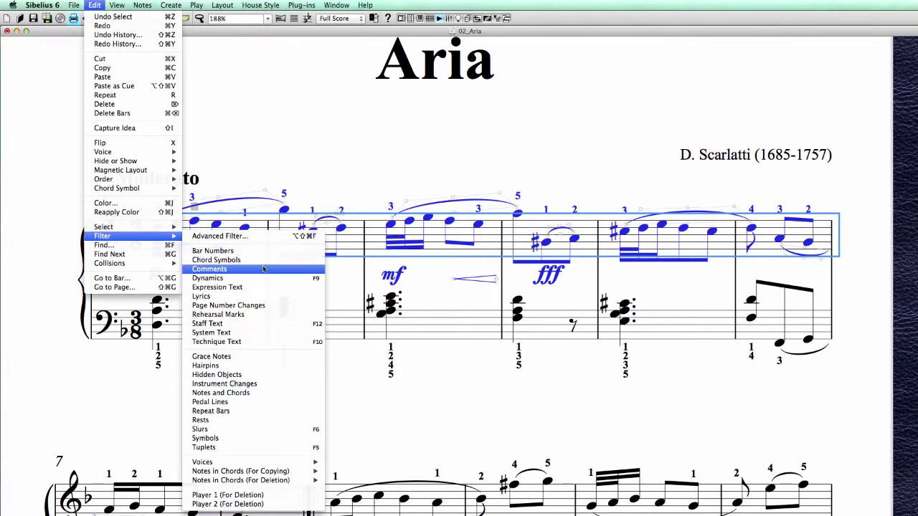
click(209, 288)
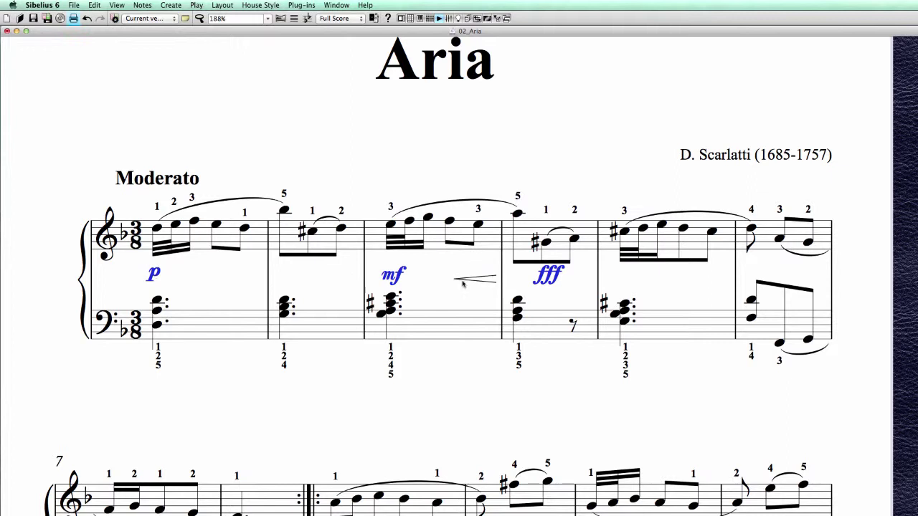
Filter the first system's upper staff to its dynamics, including the hairpin, and align them in a row
double_click(362, 249)
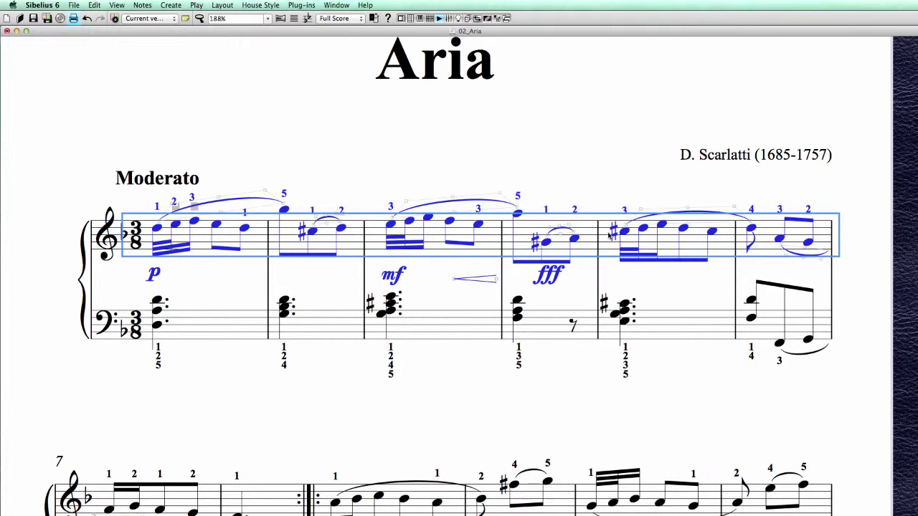
click(95, 5)
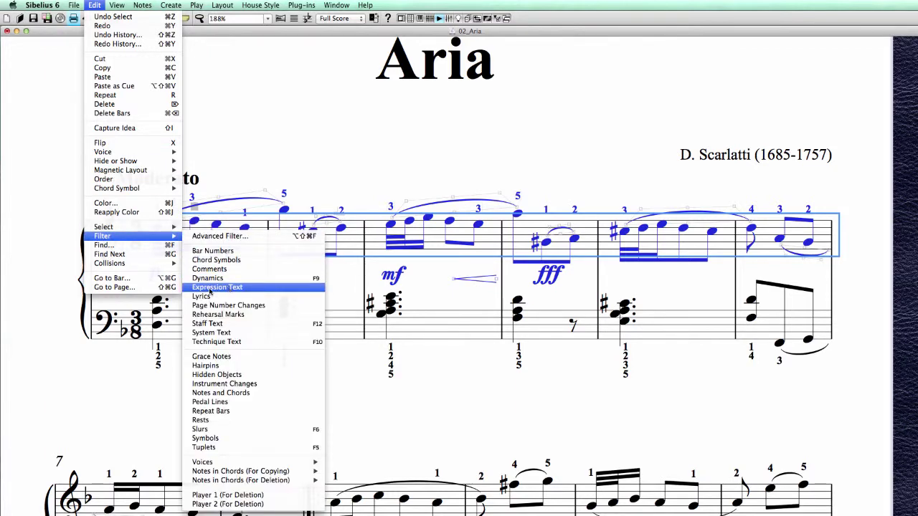
click(213, 287)
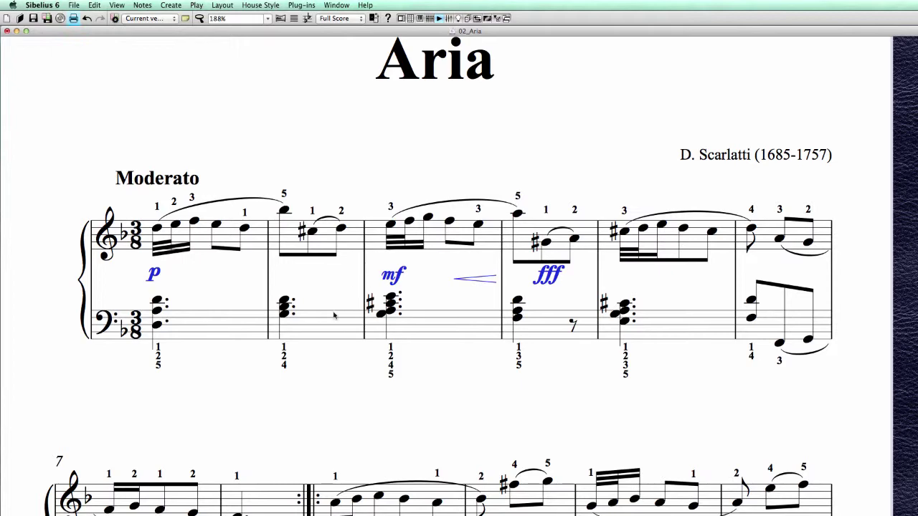
mouse_move(473, 377)
mouse_down()
mouse_move(454, 371)
mouse_move(462, 367)
mouse_up()
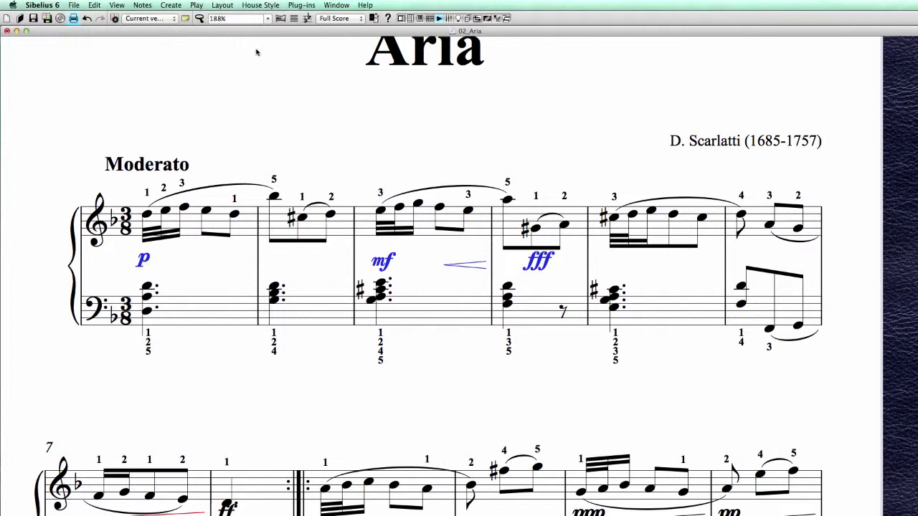
click(220, 5)
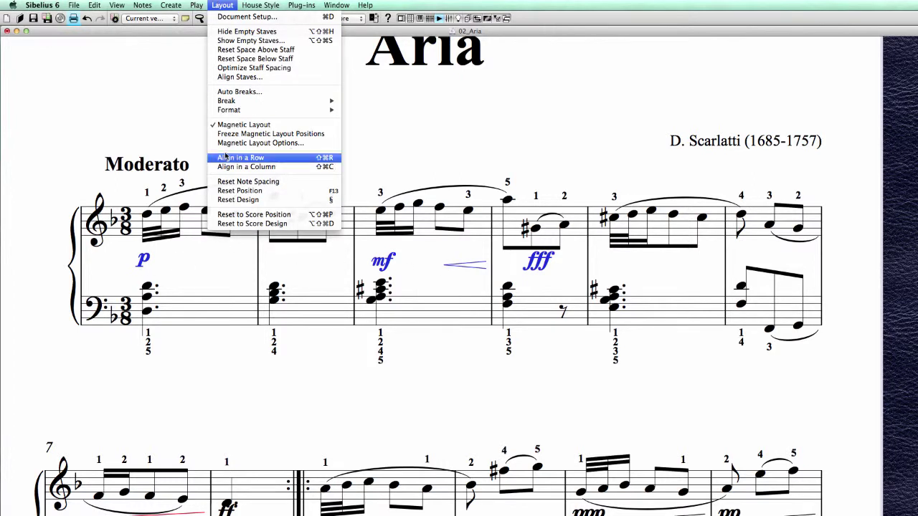
click(310, 158)
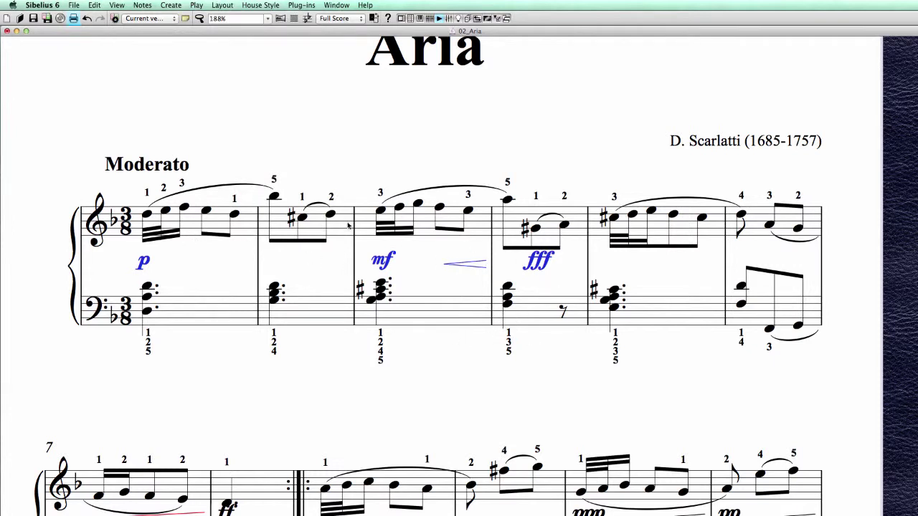
click(223, 5)
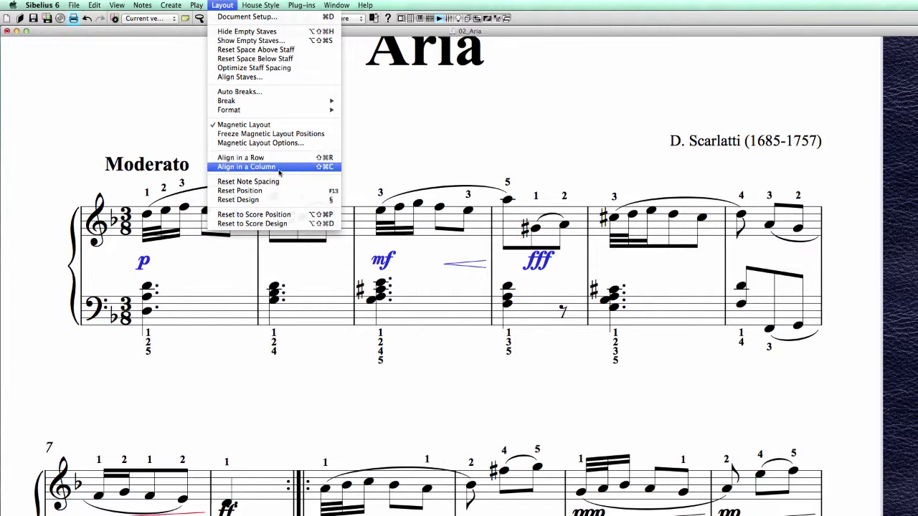
click(369, 368)
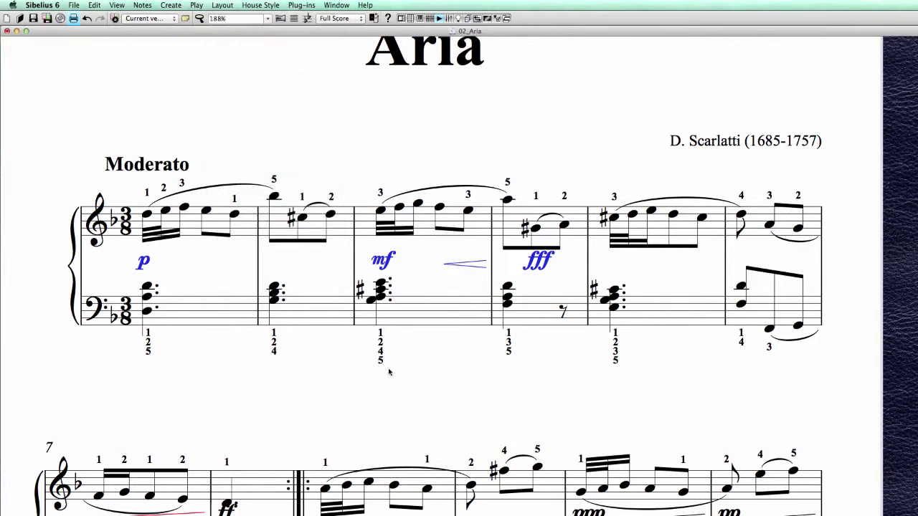
Move the row of selected dynamics slightly lower between the two staves and clear the selection
drag(462, 393, 445, 396)
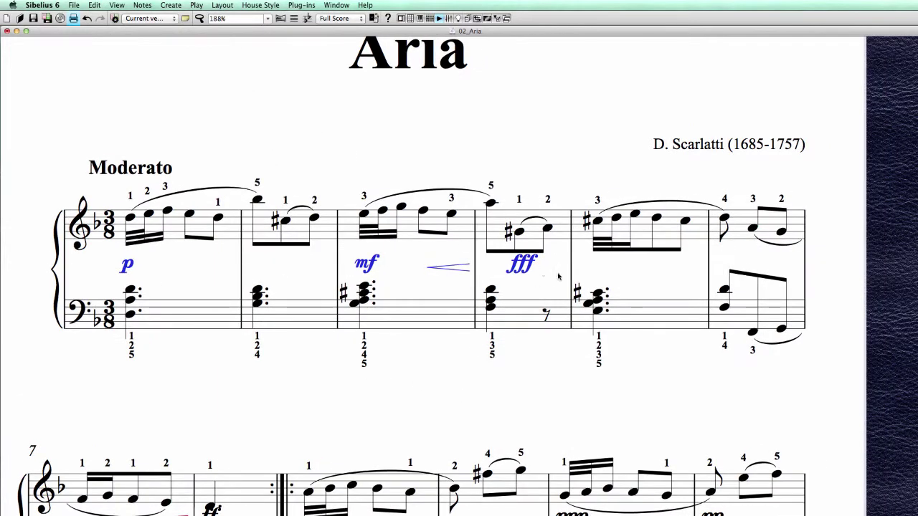
drag(455, 280, 453, 289)
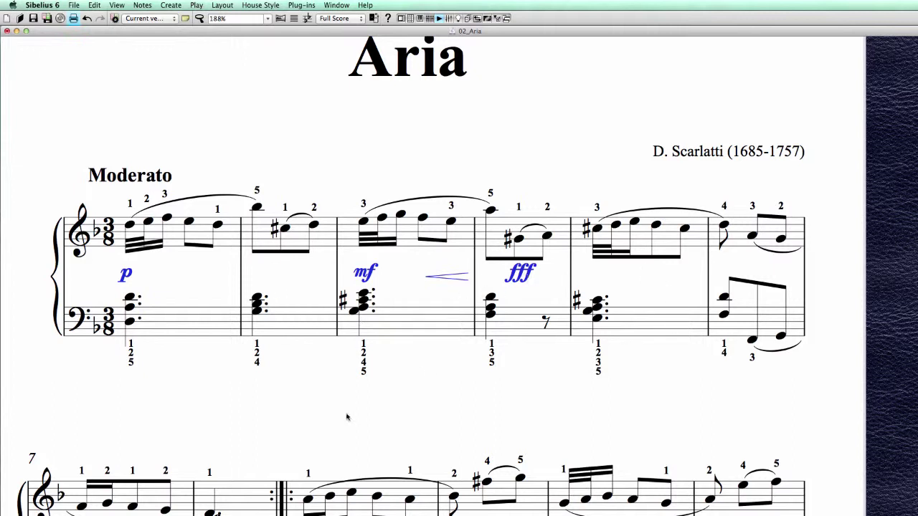
key(Escape)
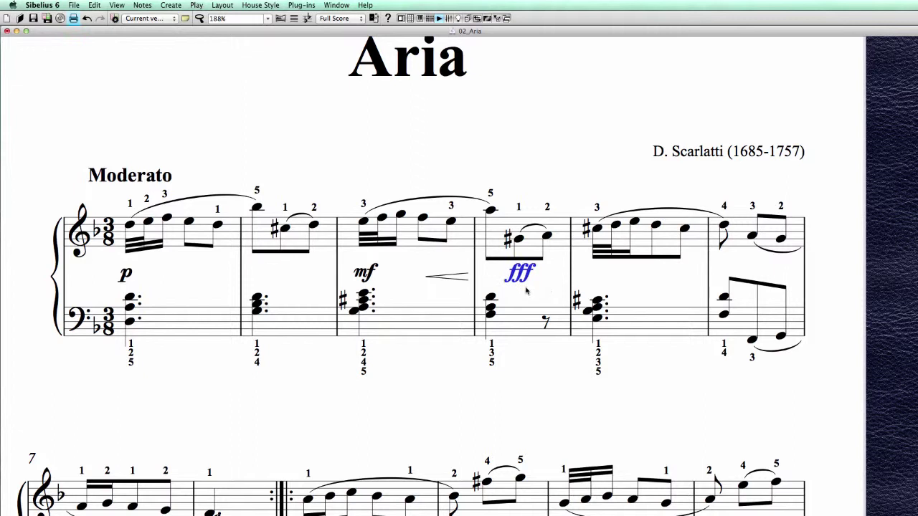
Nudge the fff marking in bar 4 slightly left, closer to the bar's first beat
key(Left)
key(Left)
key(Left)
key(Left)
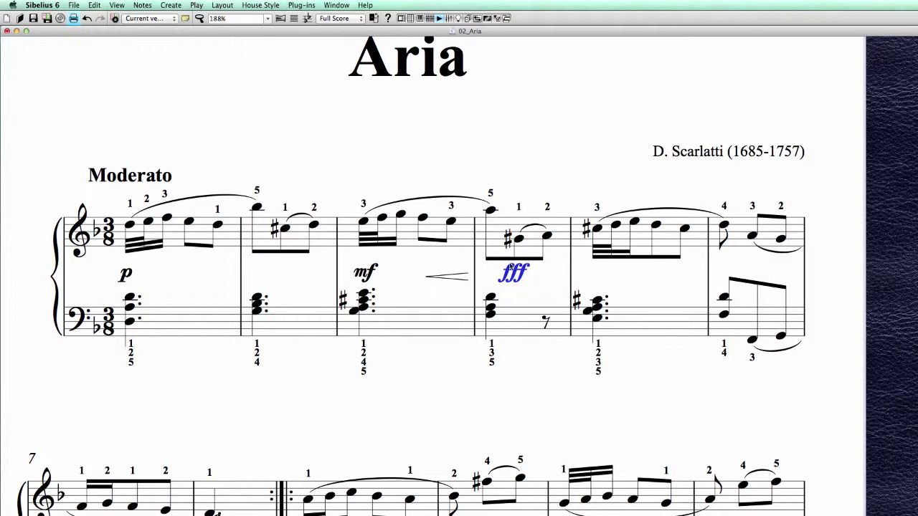
click(535, 277)
click(510, 279)
click(517, 239)
click(524, 279)
Nudge the mf marking in bar 3 left so it sits just before the first note
click(368, 276)
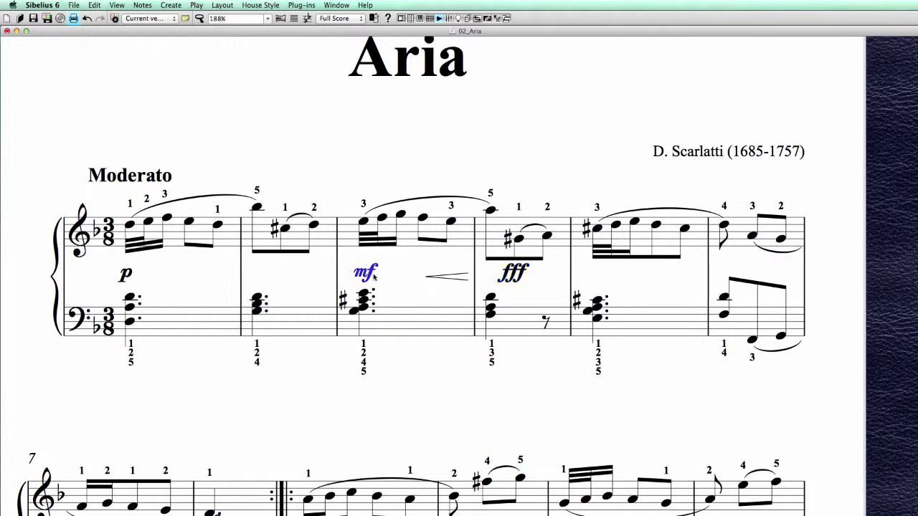
key(Left)
key(Left)
key(Left)
key(Left)
key(Left)
key(Left)
key(Left)
key(Left)
key(Left)
key(Left)
key(Left)
key(Left)
Shift the p marking in bar 1 slightly left and raise the bar 3 hairpin to the dynamics' height
click(132, 277)
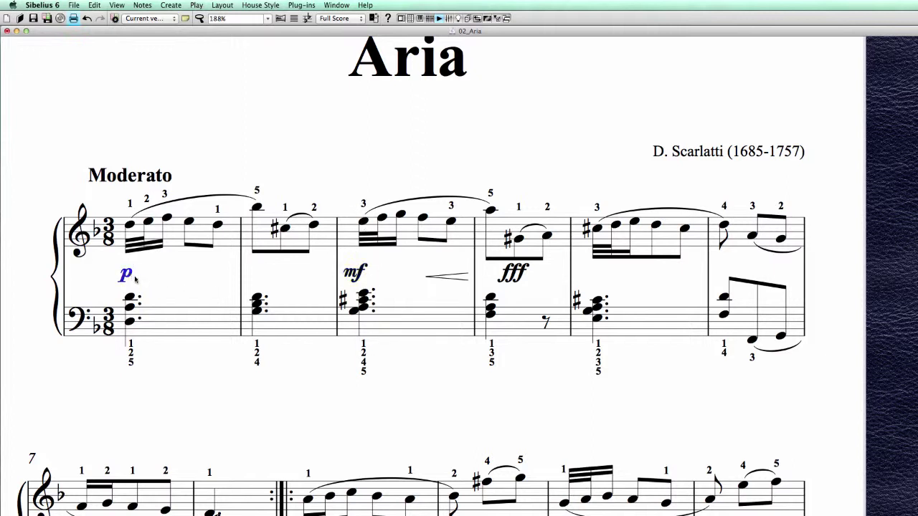
drag(132, 276, 124, 276)
click(454, 279)
drag(463, 281, 461, 278)
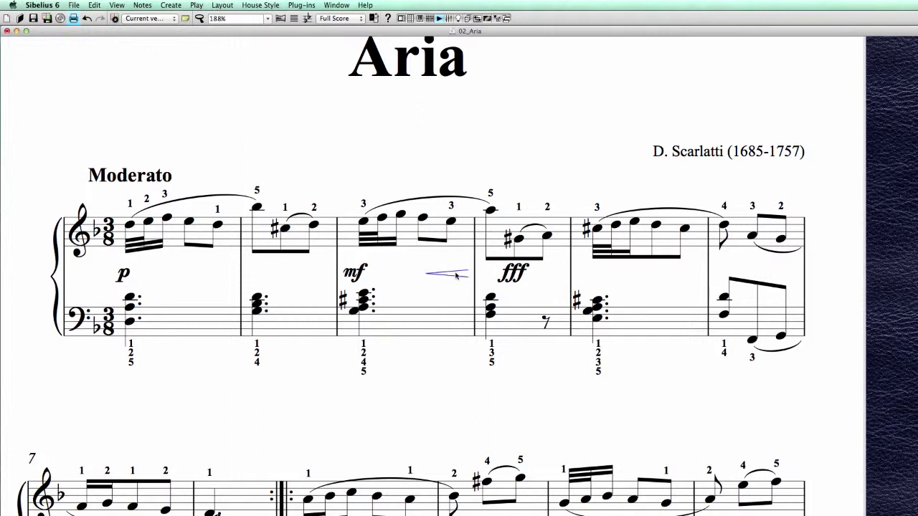
click(118, 5)
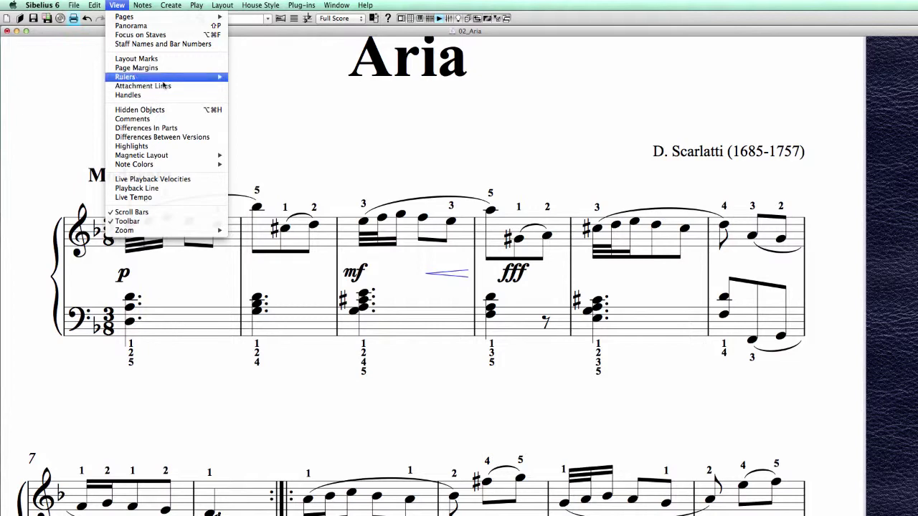
mouse_move(166, 77)
click(272, 136)
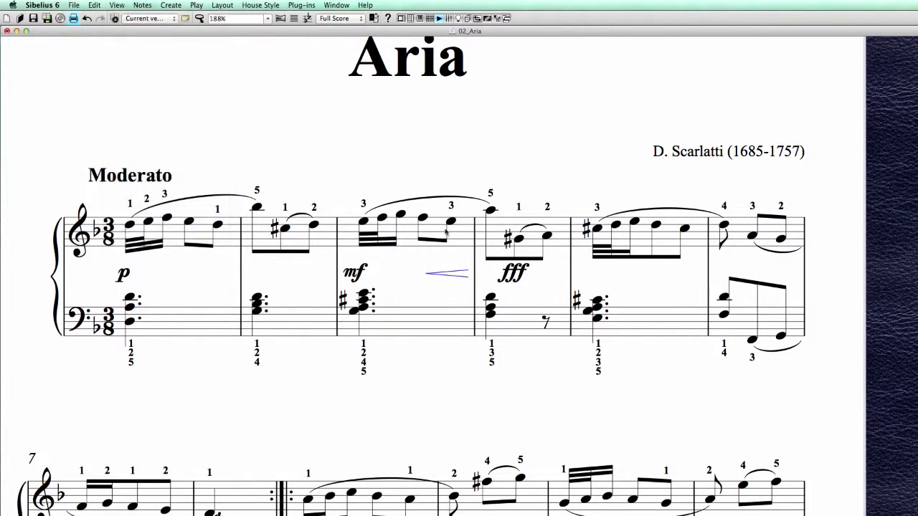
Start the bar 3 hairpin slightly further left and extend its open end to just before the fff in bar 4
mouse_move(442, 277)
mouse_down()
mouse_move(442, 289)
mouse_move(440, 269)
mouse_move(437, 276)
mouse_up()
key(Escape)
click(501, 281)
drag(501, 279, 514, 278)
drag(455, 275, 493, 274)
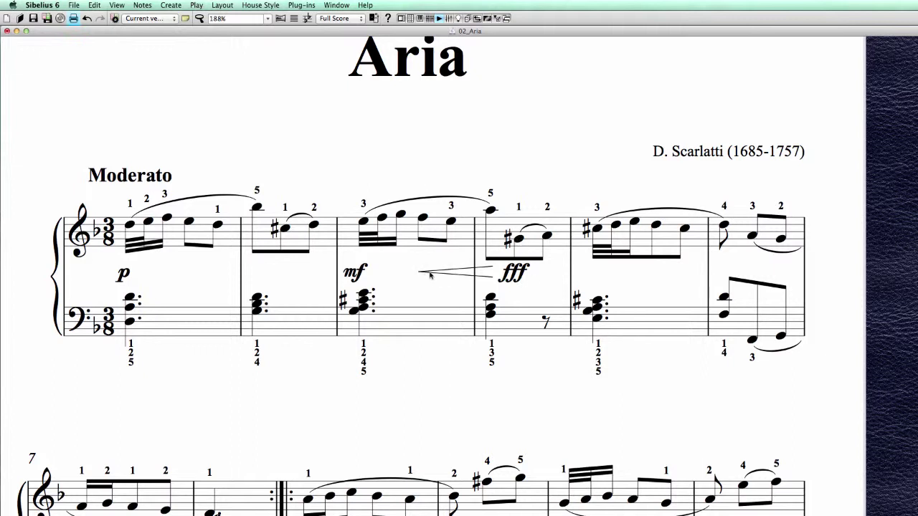
Nudge the mf in bar 3 and the p in bar 1 slightly right and clear the selection
click(430, 273)
click(357, 279)
click(123, 275)
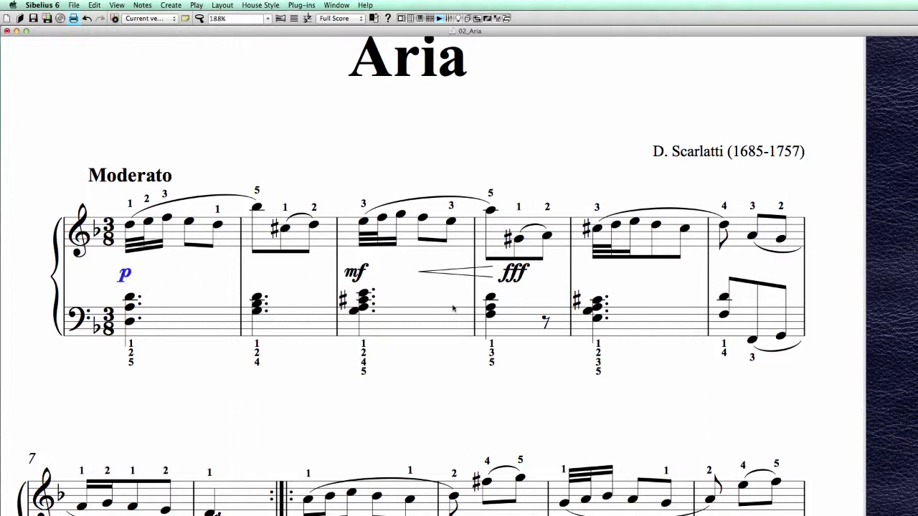
key(Escape)
Select the upper staff of the second system, bars 7 to 12, and filter the selection to Dynamics
drag(635, 395, 659, 135)
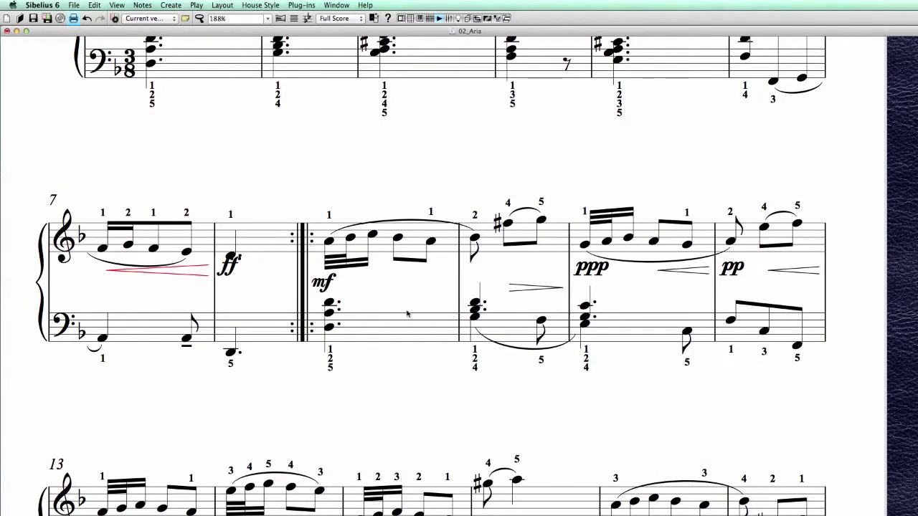
double_click(278, 242)
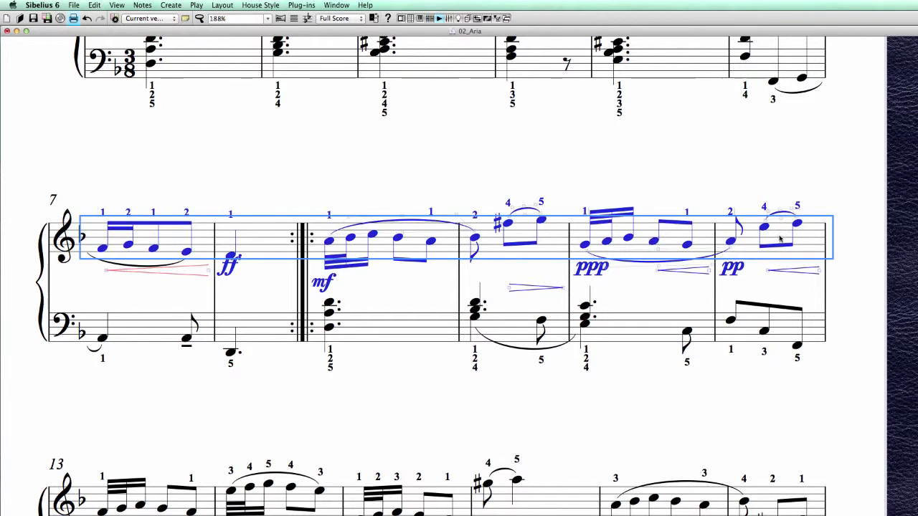
click(222, 5)
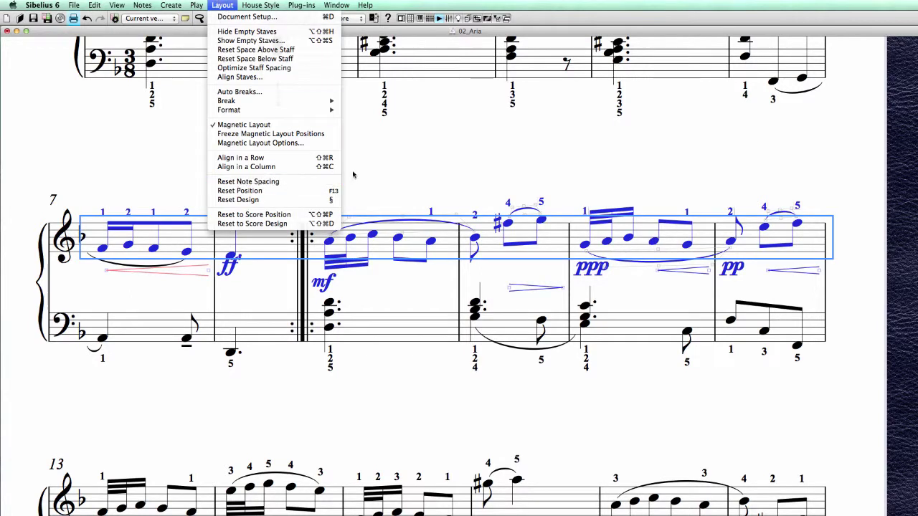
click(94, 5)
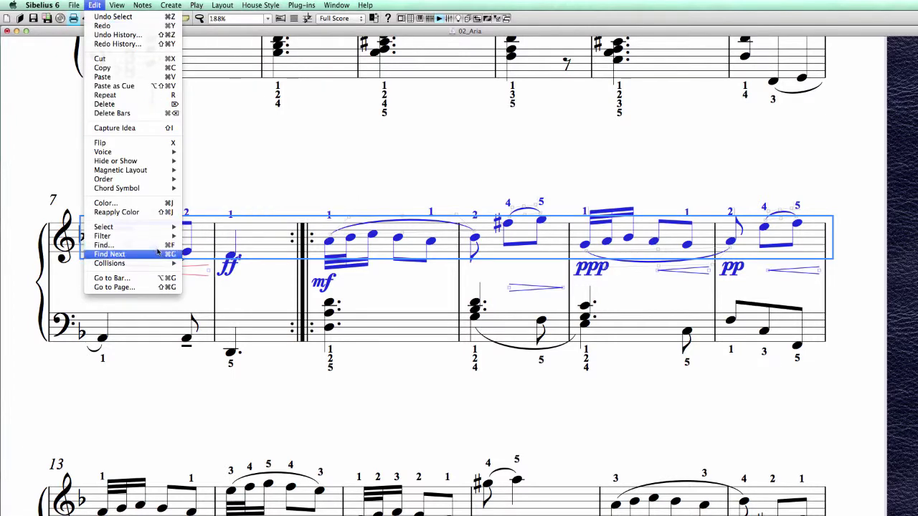
mouse_move(153, 236)
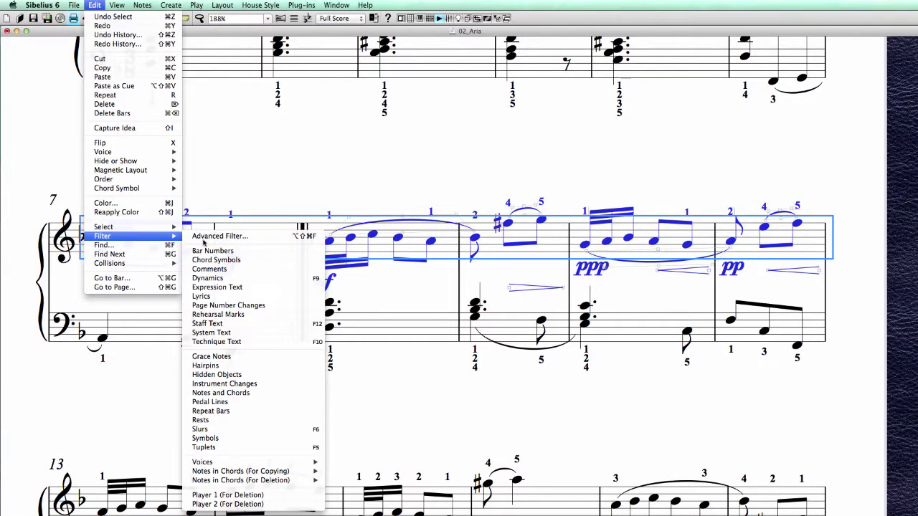
click(255, 282)
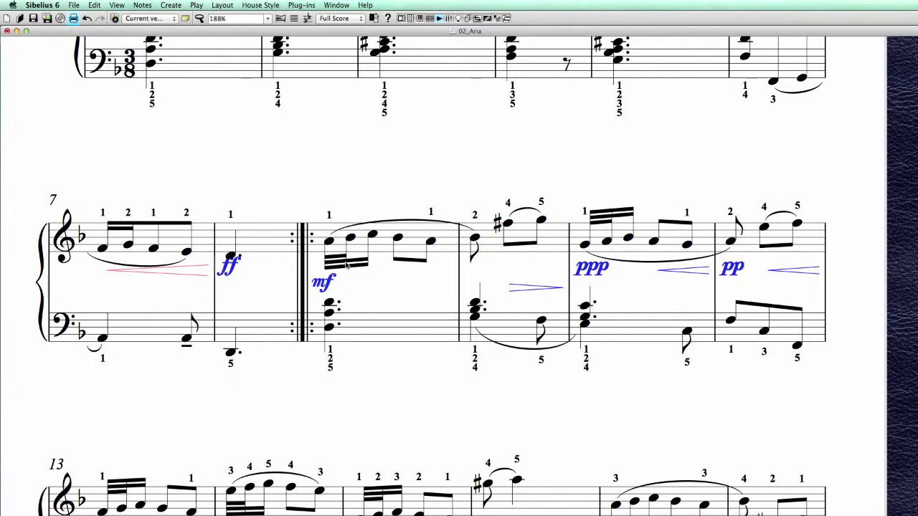
Align the selected dynamics and hairpins in a row and move the row down to midway between the two staves
click(224, 5)
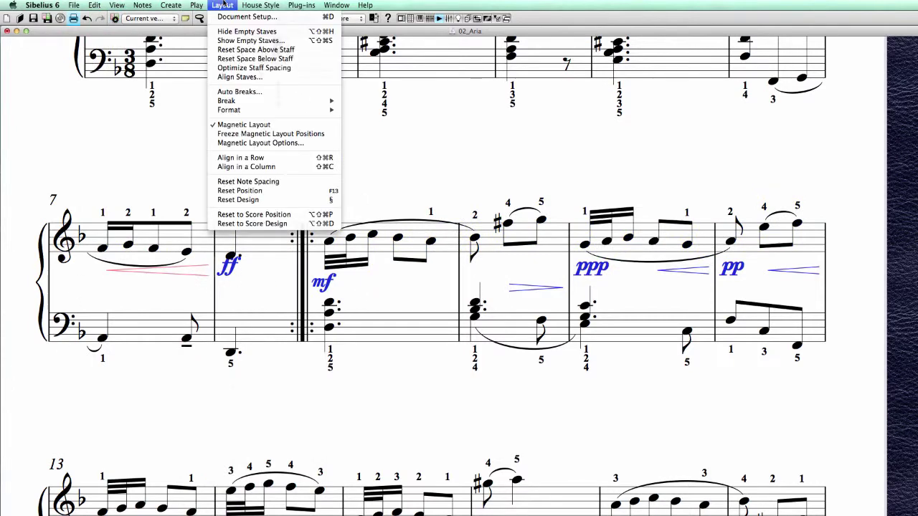
click(286, 157)
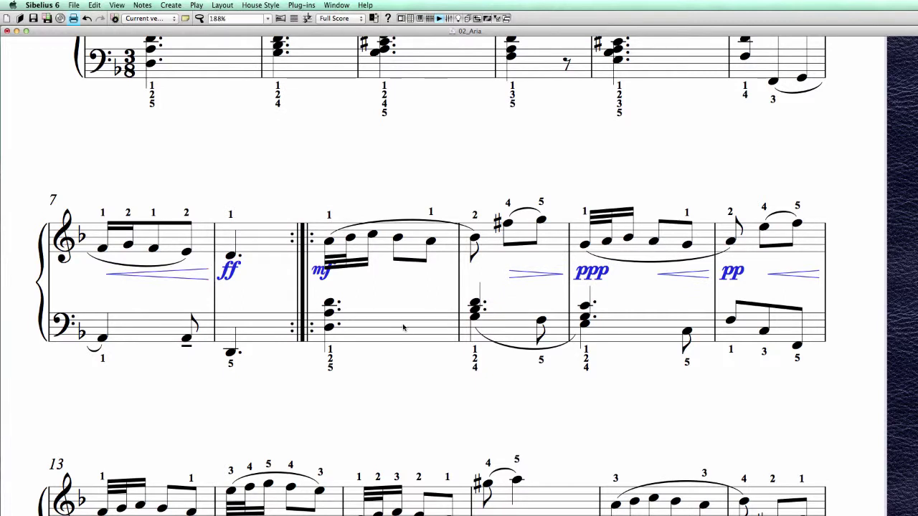
key(Down)
key(Down)
key(Down)
key(Down)
key(Down)
key(Down)
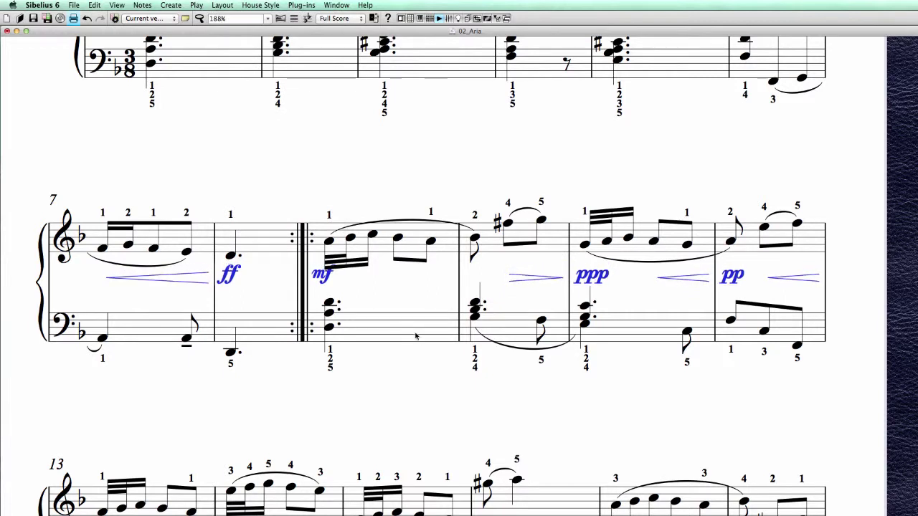
key(Down)
key(Down)
key(Down)
key(Down)
key(Down)
key(Down)
key(Down)
key(Down)
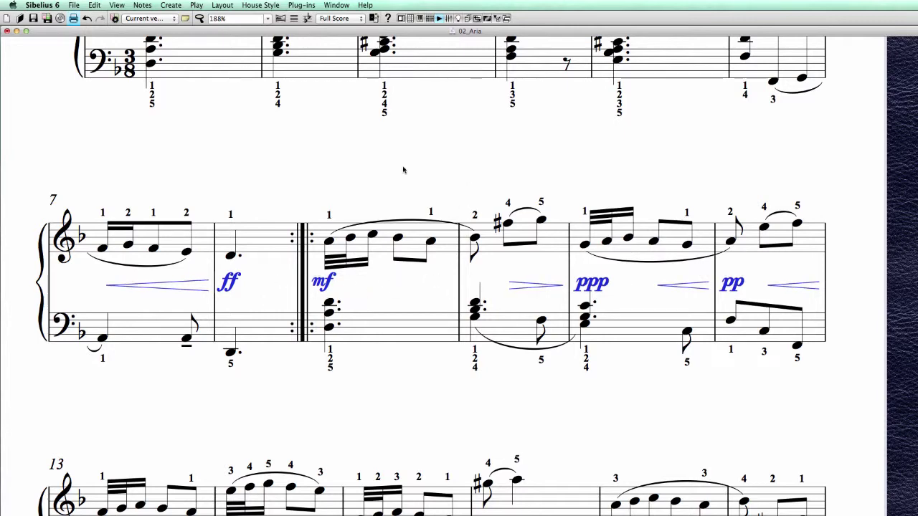
Examine the placement of the dynamics and hairpins in the first and second systems
scroll(404, 170, up, 5)
scroll(482, 295, down, 5)
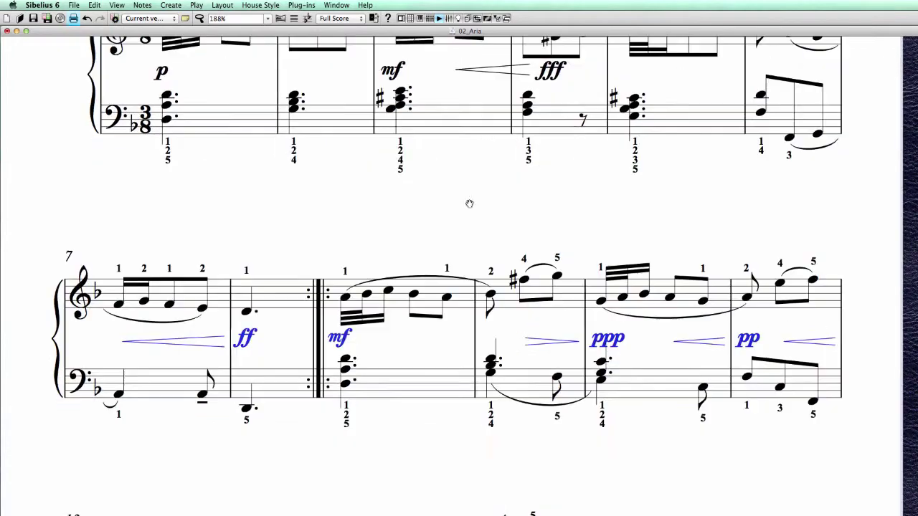
scroll(469, 215, up, 1)
right_click(467, 296)
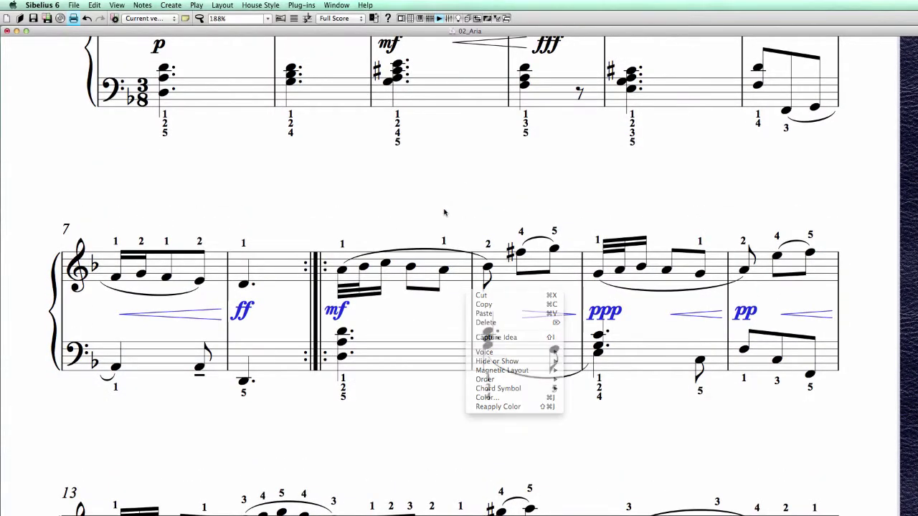
key(Escape)
scroll(489, 335, up, 6)
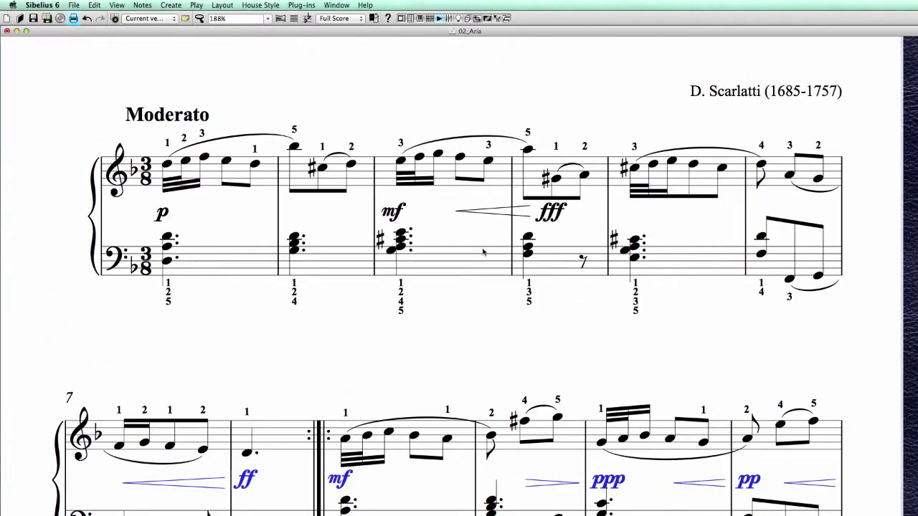
drag(470, 318, 444, 164)
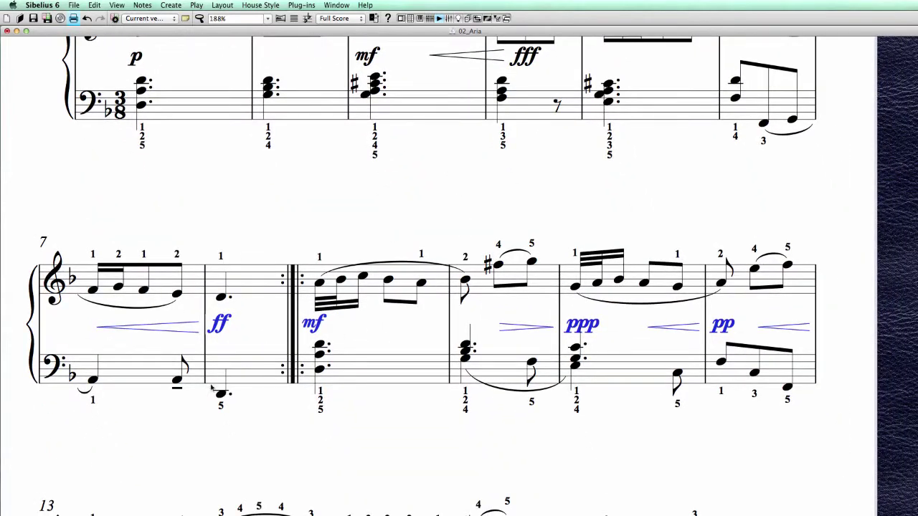
drag(398, 451, 406, 438)
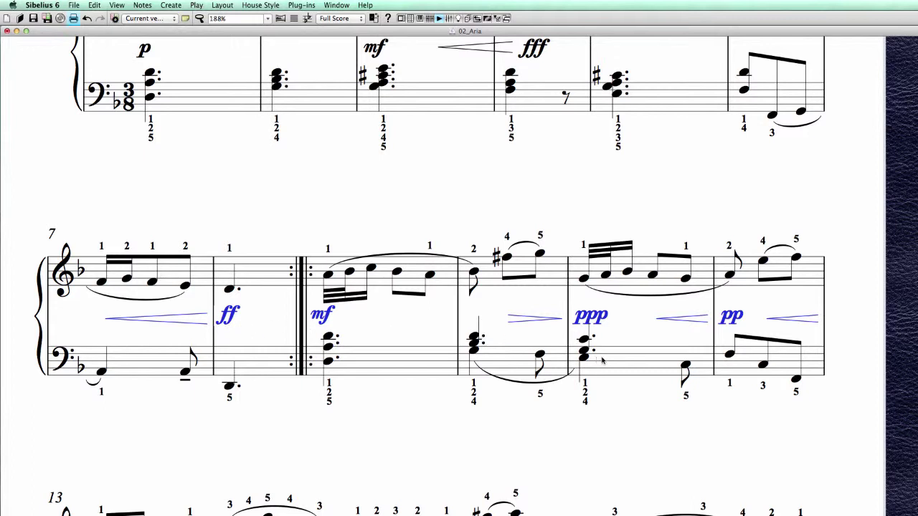
Filter the selection to Expression Text and nudge the second system's dynamic letters slightly lower, centring them on the hairpins
click(94, 5)
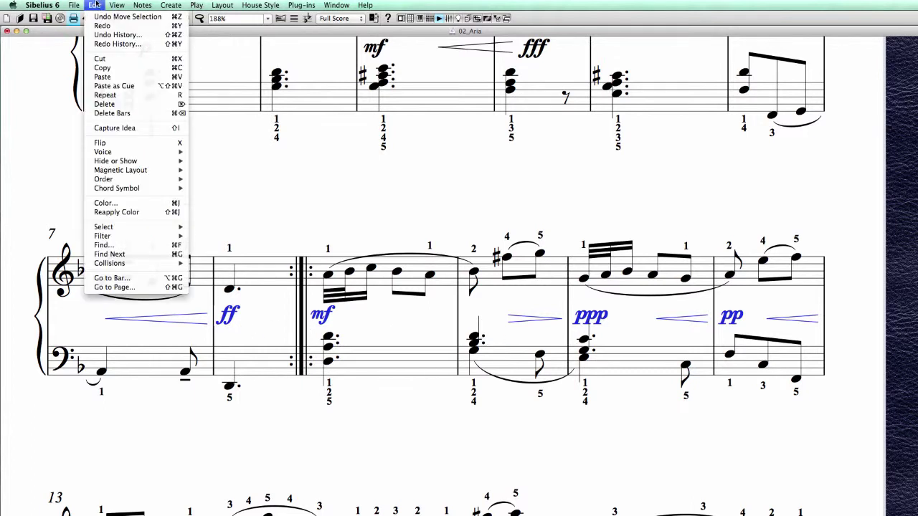
mouse_move(159, 237)
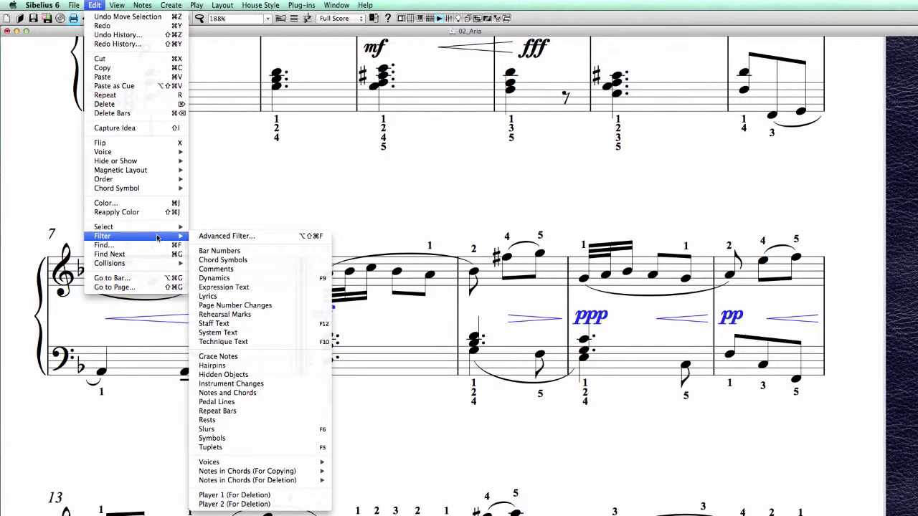
click(240, 288)
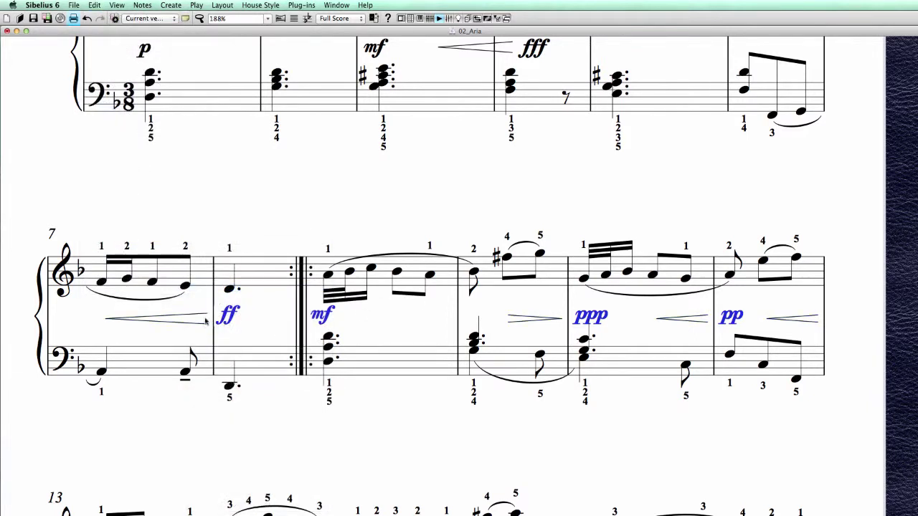
key(Down)
key(Down)
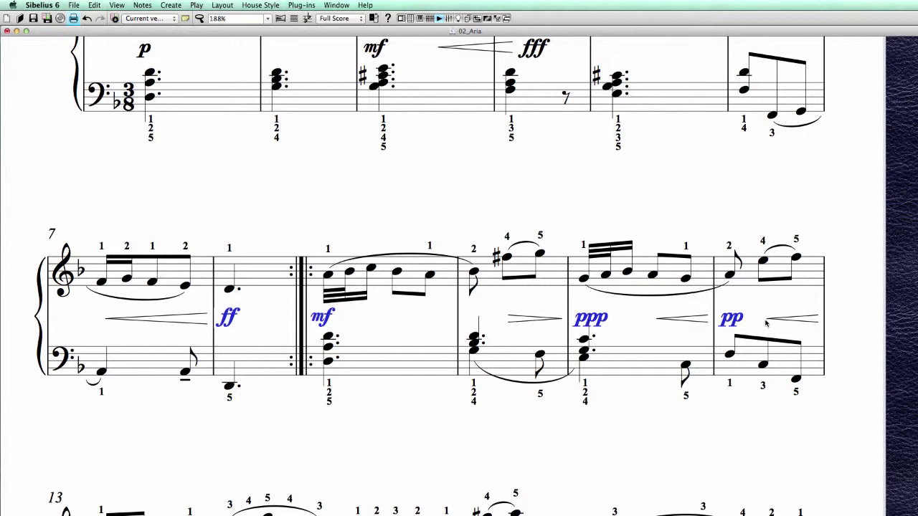
key(Down)
key(Up)
key(Up)
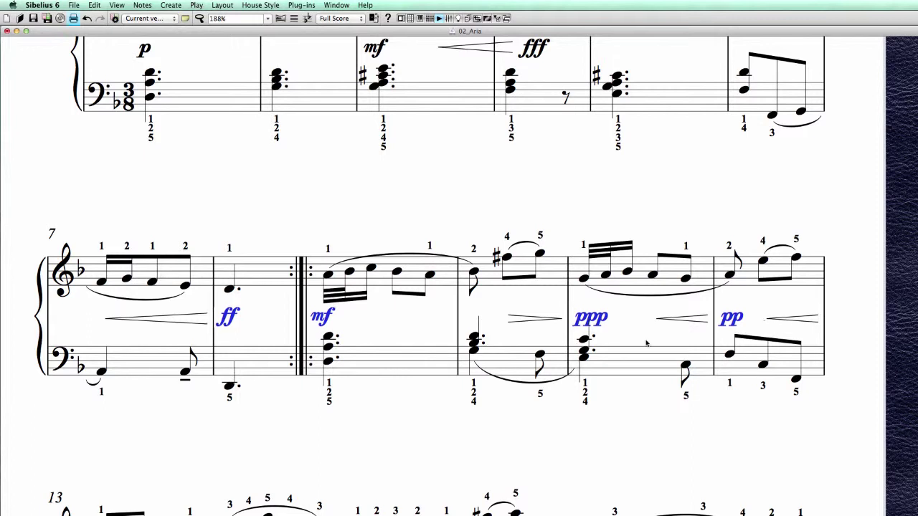
key(Up)
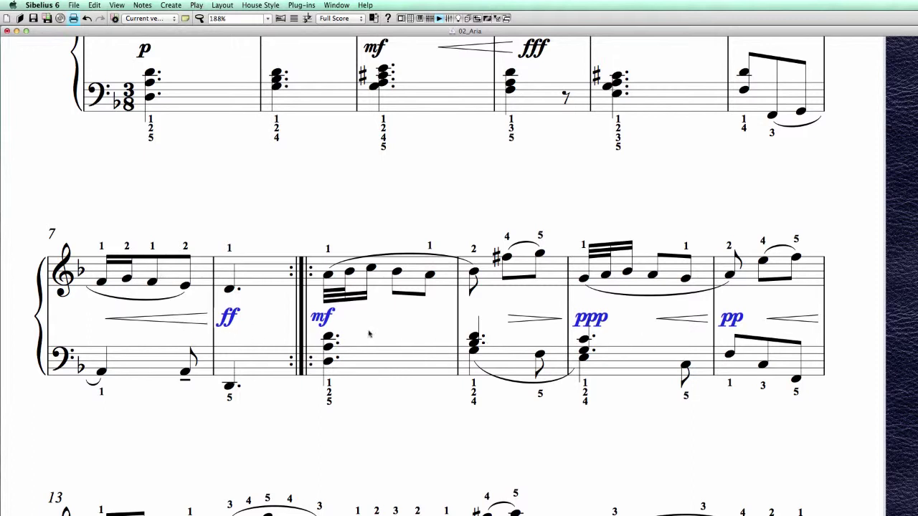
Select the upper staff of bars 7 to 12 again, filter it to Dynamics, and clear the selection
double_click(271, 276)
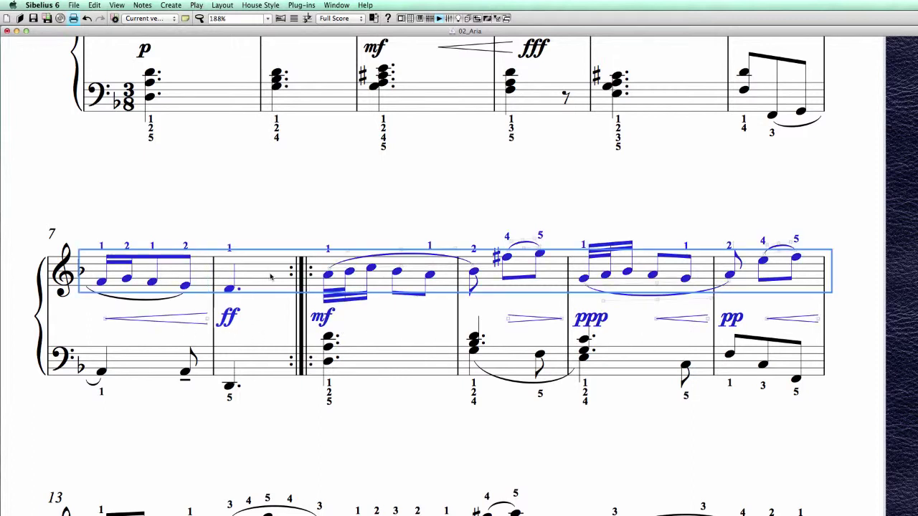
click(95, 4)
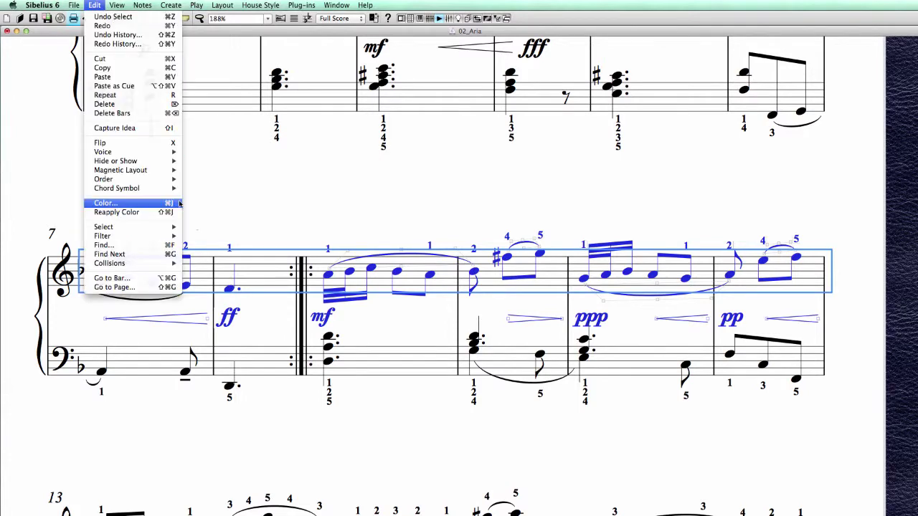
mouse_move(159, 240)
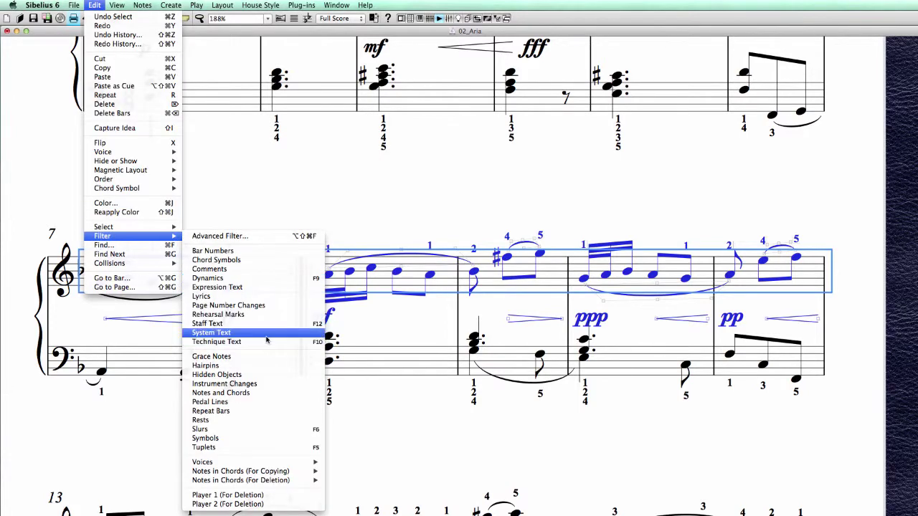
click(260, 284)
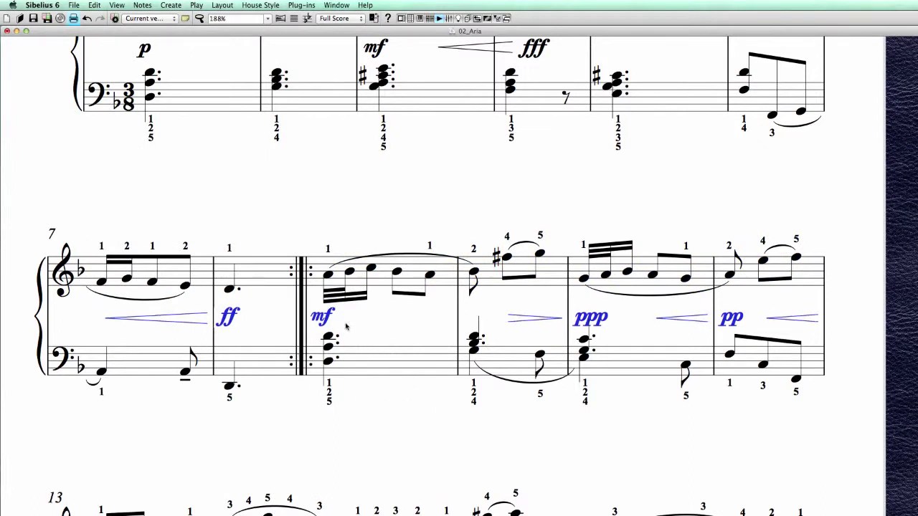
click(582, 429)
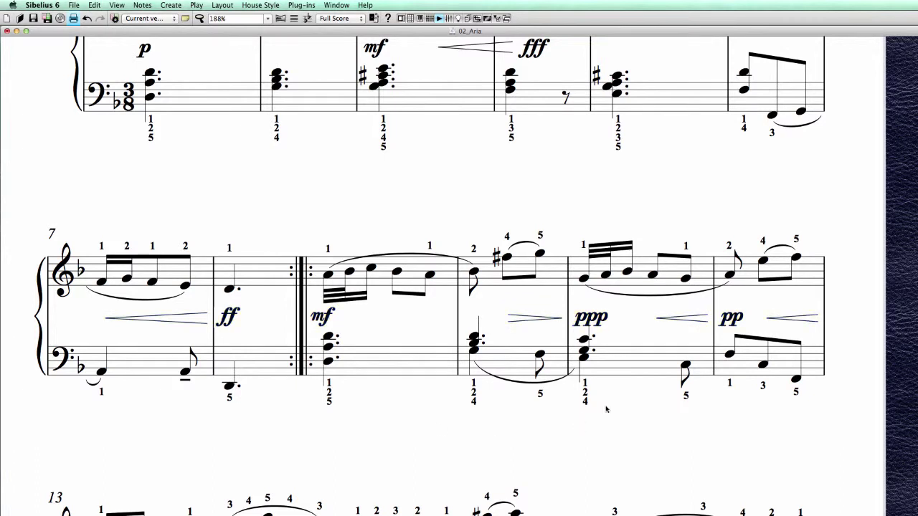
Move the second system's lower staff slightly down to widen the gap below the dynamics, and clear the selection
click(645, 364)
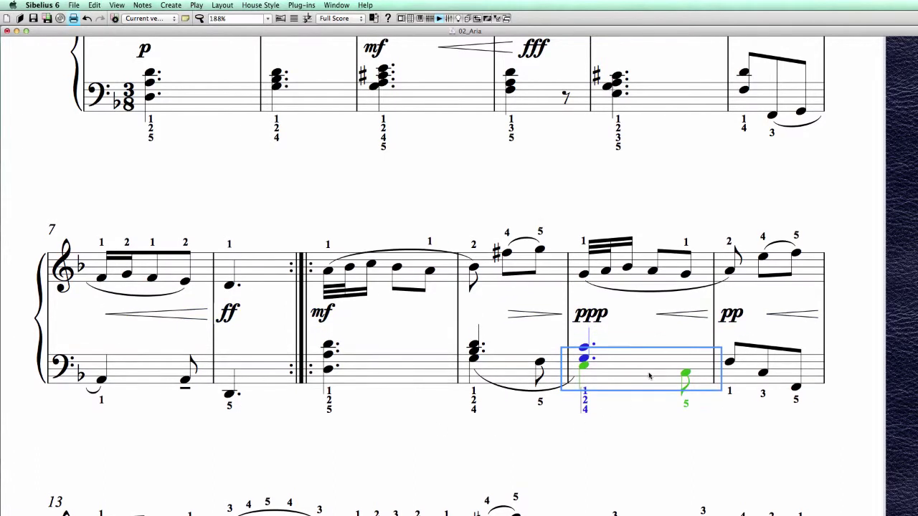
click(624, 420)
click(428, 372)
click(448, 435)
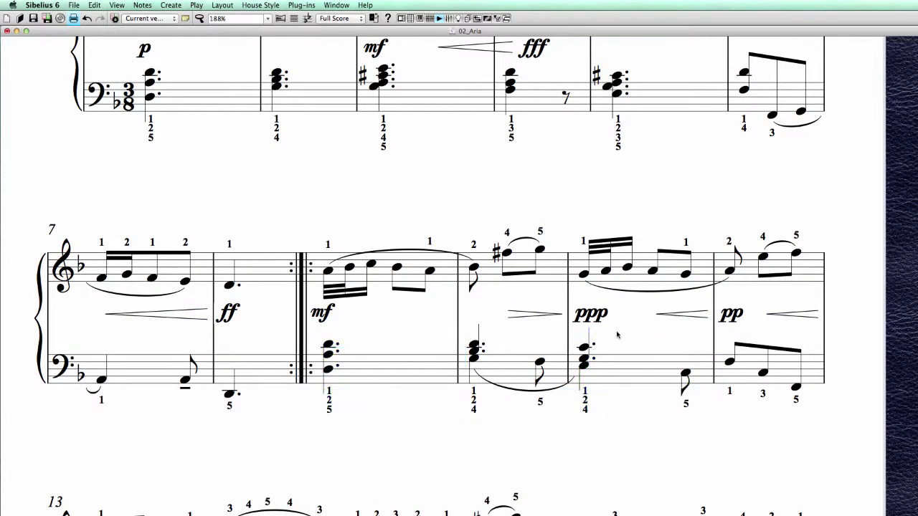
Fine-tune the horizontal position of the ppp in bar 11 so it starts just after the barline
click(597, 321)
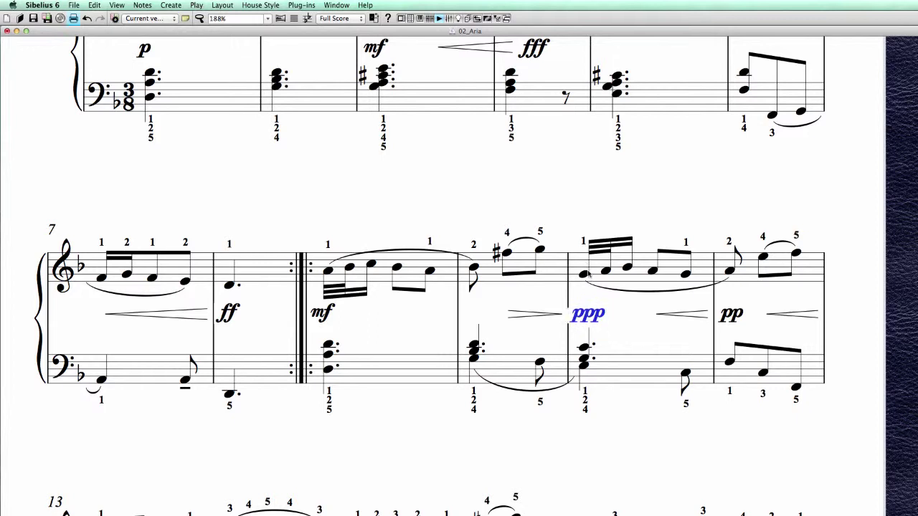
key(Right)
key(Right)
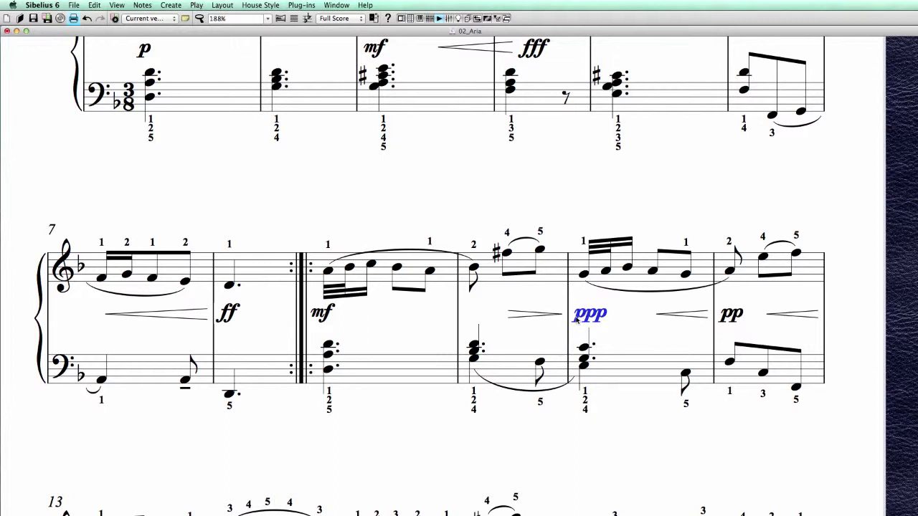
Nudge the pp in bar 12 slightly left, closer to the barline
click(733, 315)
key(Left)
key(Left)
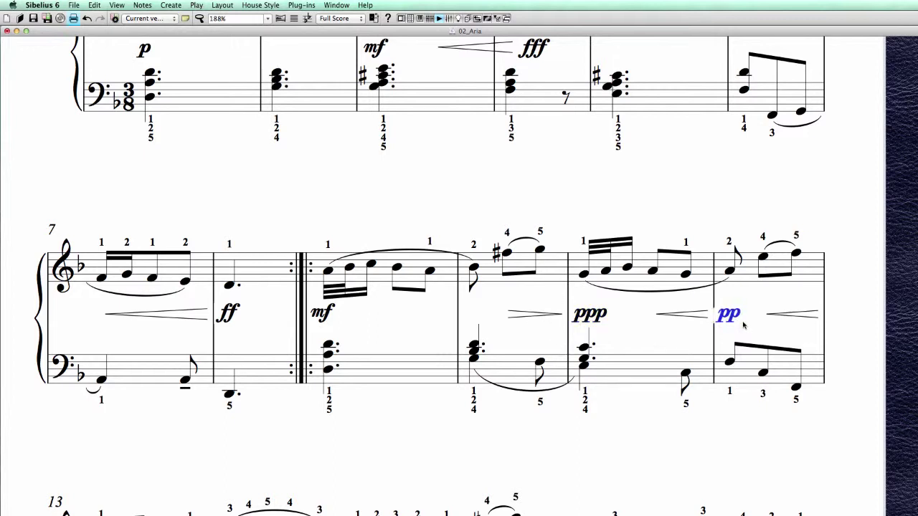
Fine-tune the horizontal positions of the pp in bar 12 and the mf in bar 9, and select the ff in bar 8
key(Right)
key(Right)
click(325, 314)
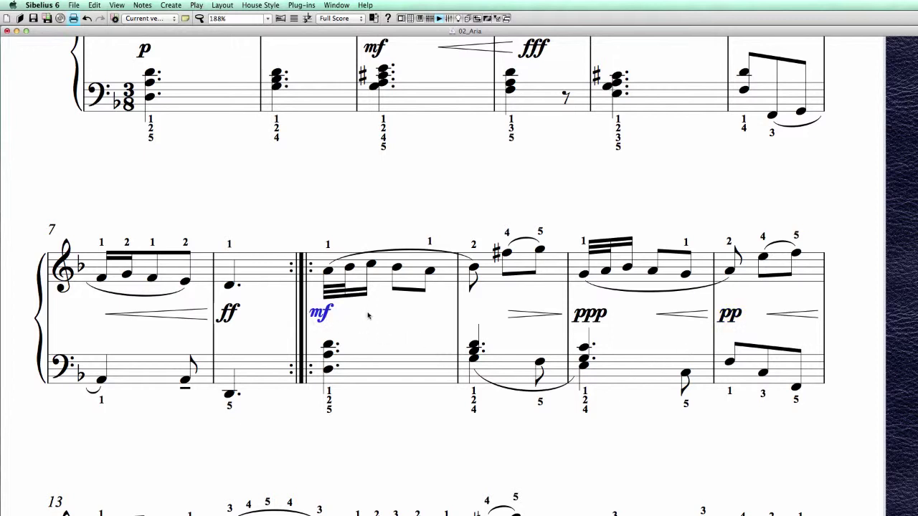
click(231, 314)
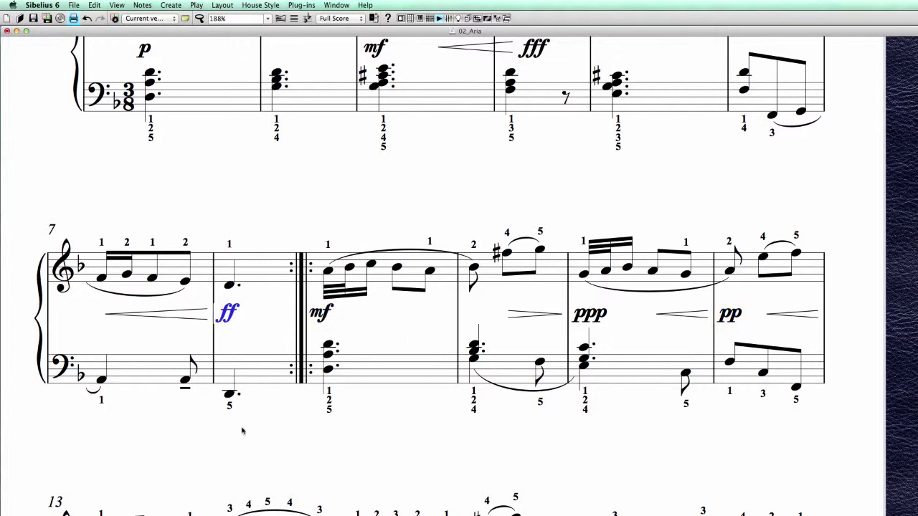
Shift the crescendo hairpin in bar 7 slightly left and extend its right end to just before the barline
drag(109, 316, 101, 315)
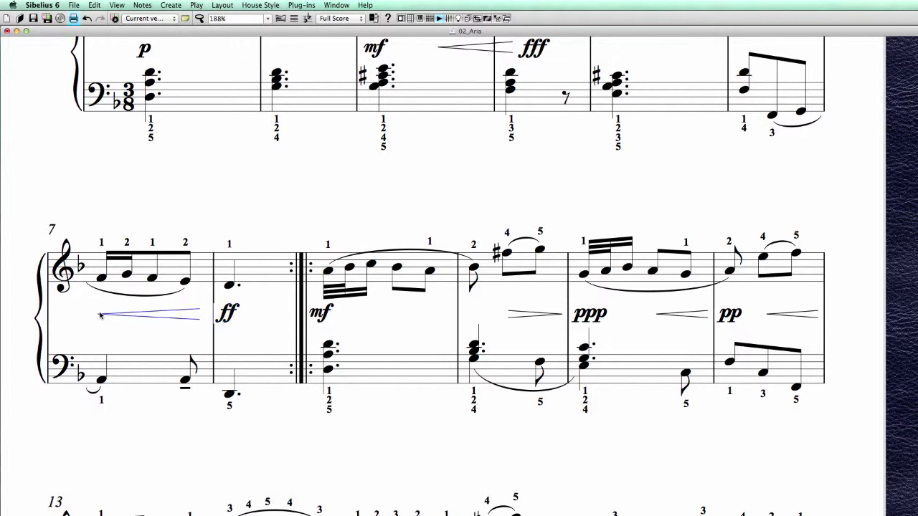
key(Escape)
drag(199, 316, 207, 316)
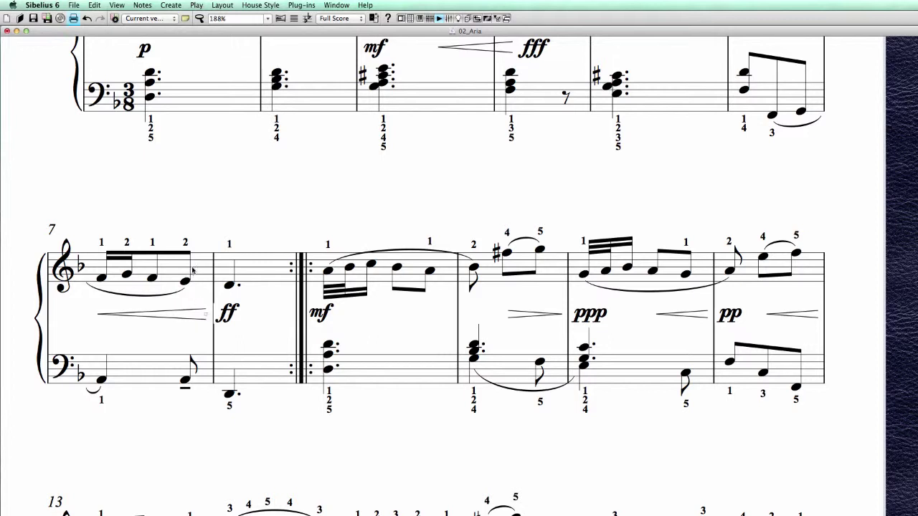
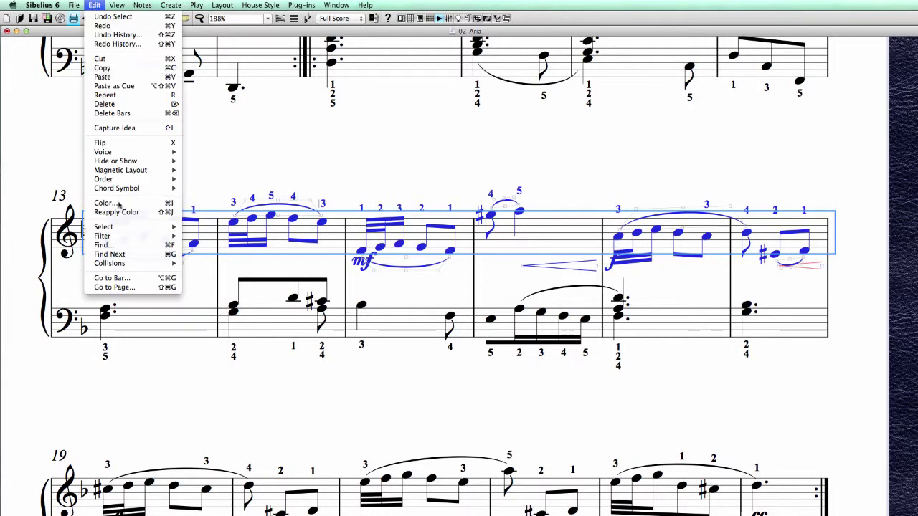
Filter the selected upper staff of bars 13 to 18 to Expression Text and align those dynamics in a row
mouse_move(120, 235)
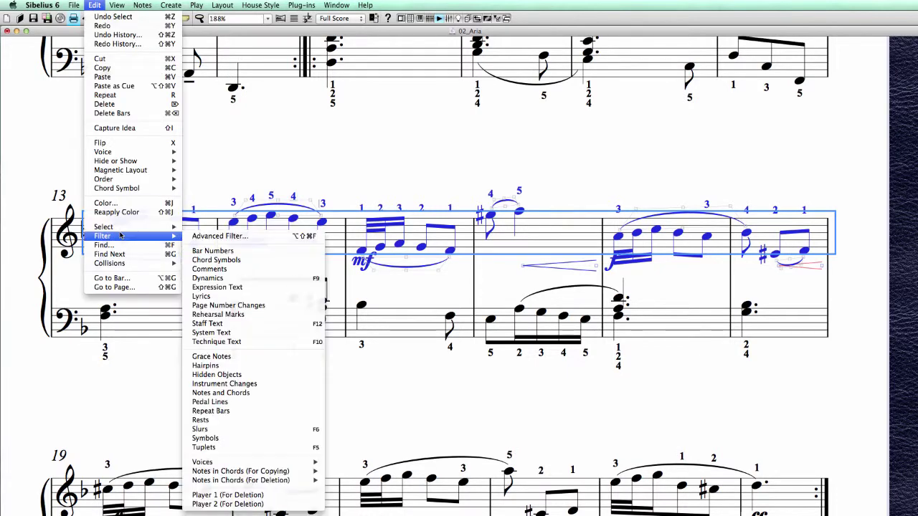
click(258, 289)
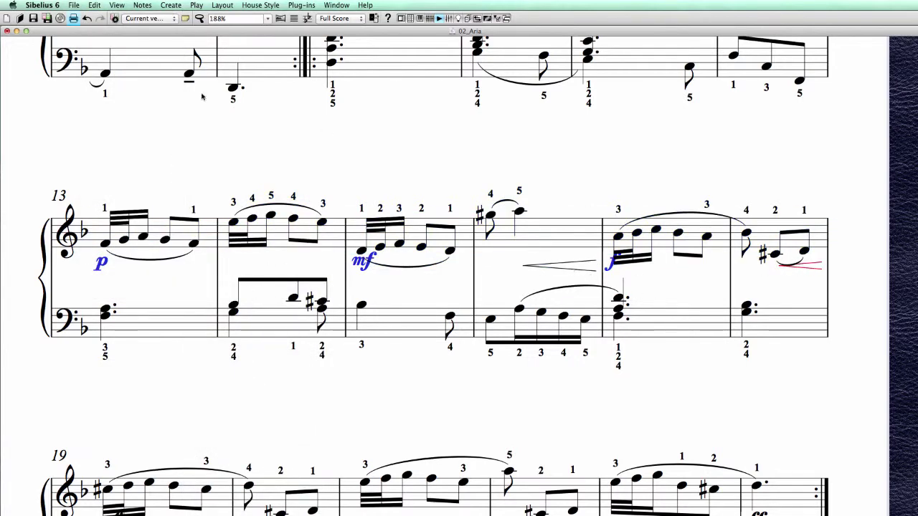
click(223, 5)
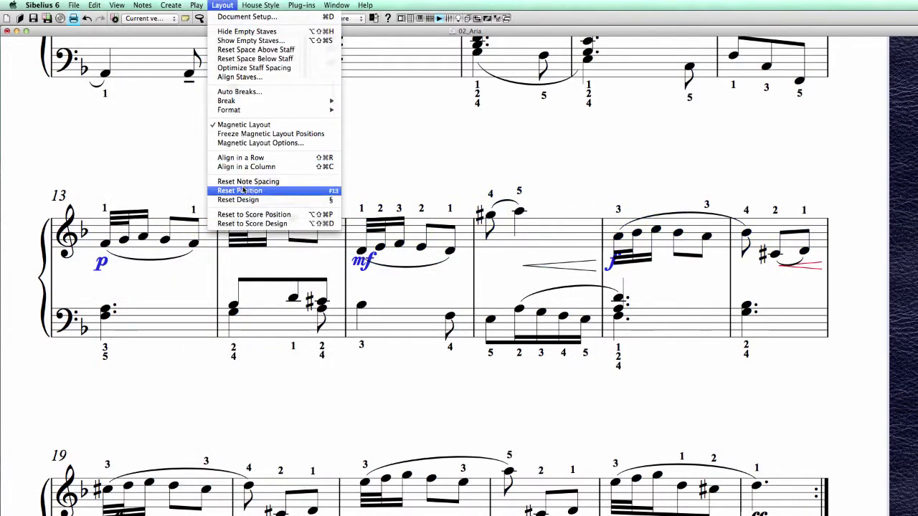
click(244, 158)
Move the row of dynamics in bars 13 to 18 down until it clears the beams and slurs of the upper staff
key(Down)
key(Down)
key(Down)
key(Down)
key(Down)
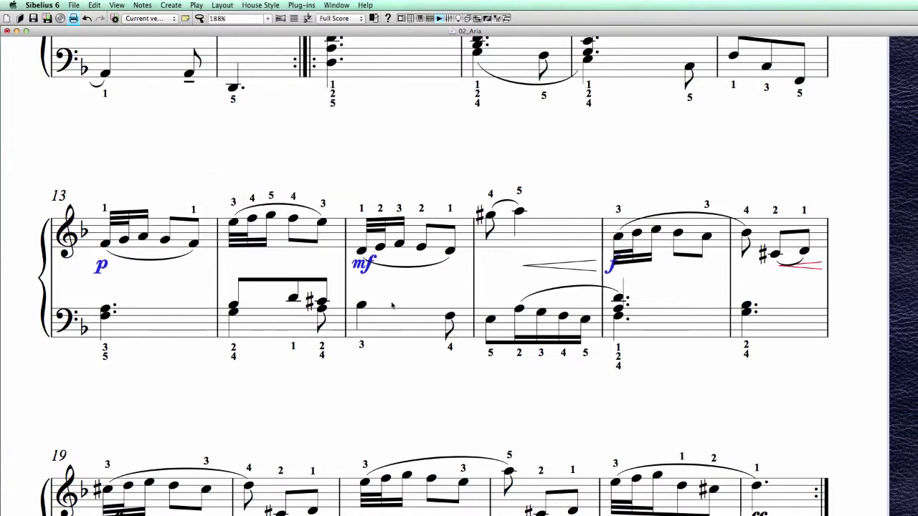
key(Down)
key(Down)
key(Down)
key(Down)
key(Down)
key(Down)
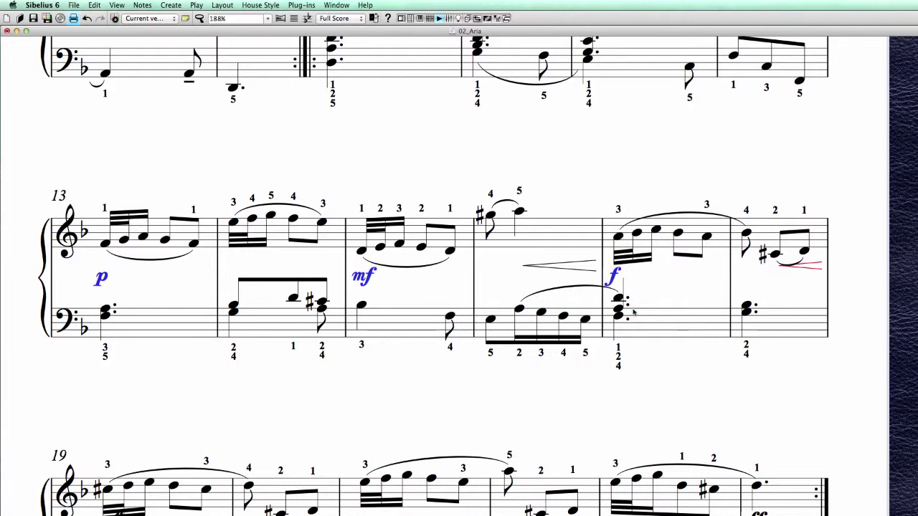
Fine-tune the horizontal positions of the dynamics in bars 13 to 17, and widen the gap between the system's two staves slightly
click(613, 279)
click(367, 278)
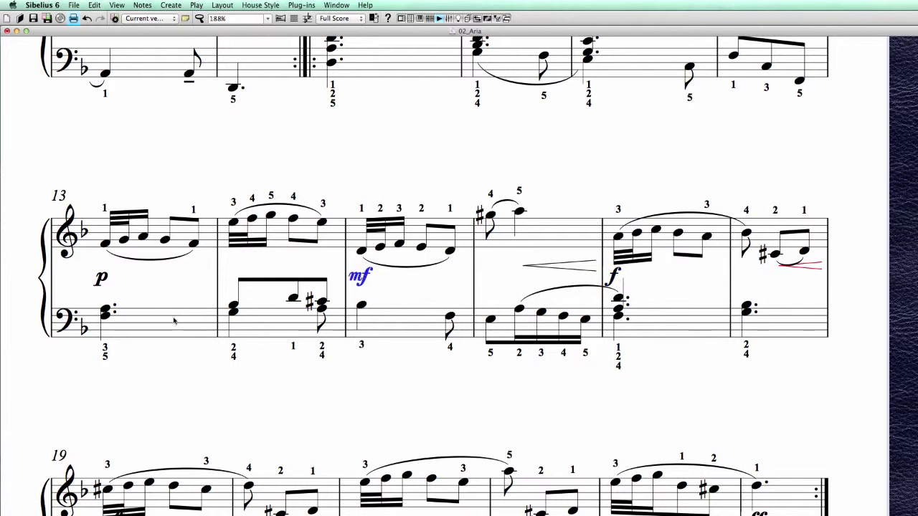
click(102, 279)
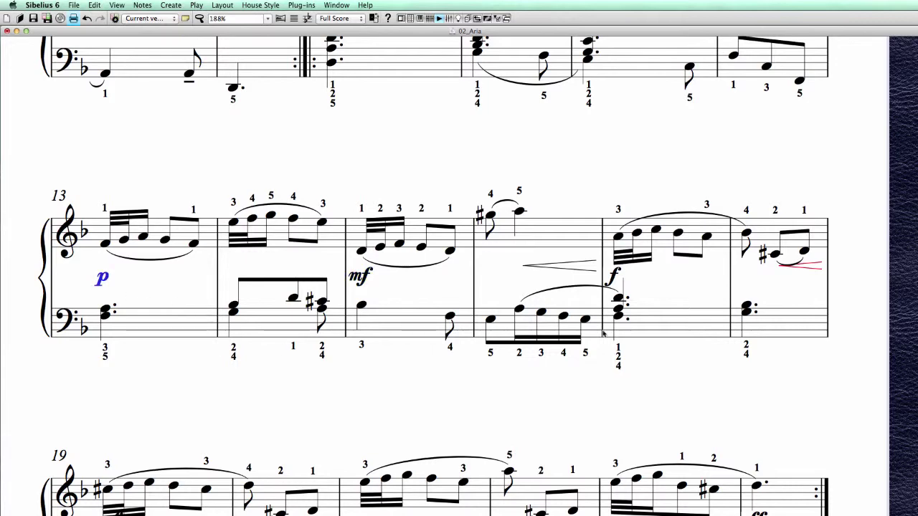
click(665, 332)
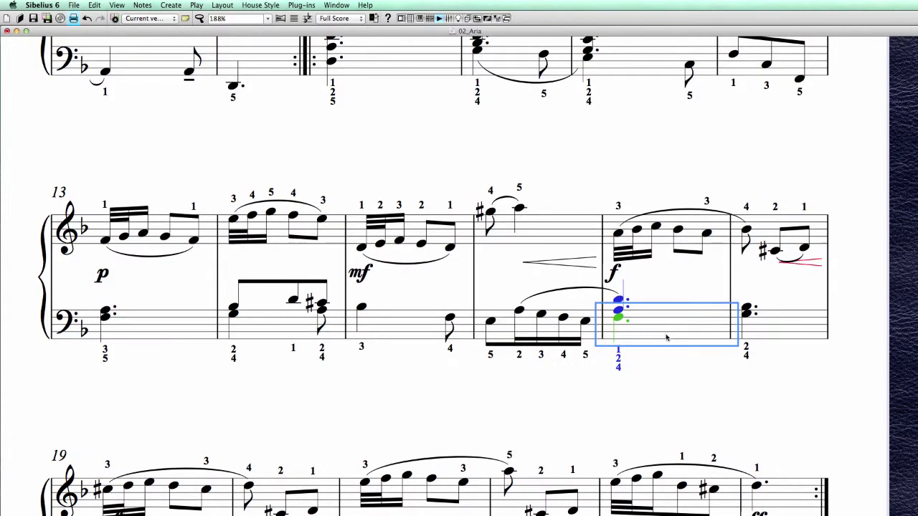
Filter the upper staff of bars 13 to 18 to Hairpins, align them in a row level with the dynamics, and clear the selection
double_click(567, 234)
click(96, 5)
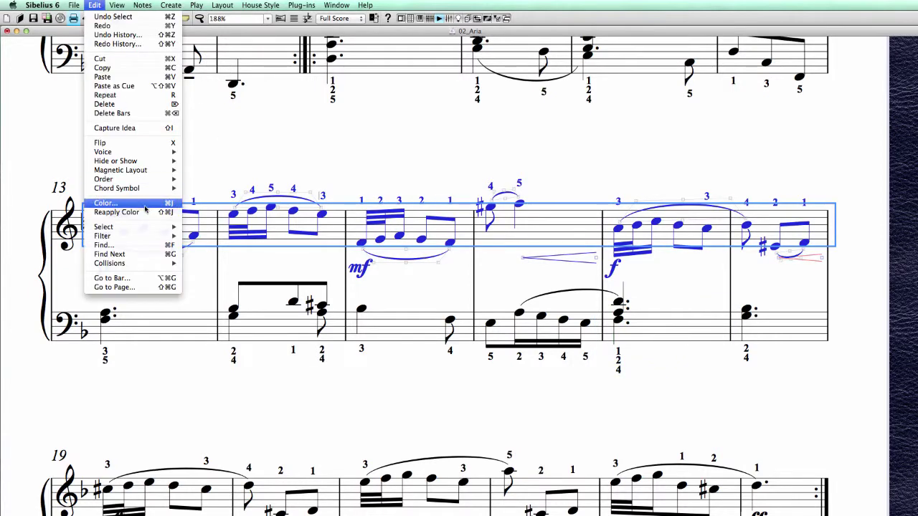
mouse_move(108, 235)
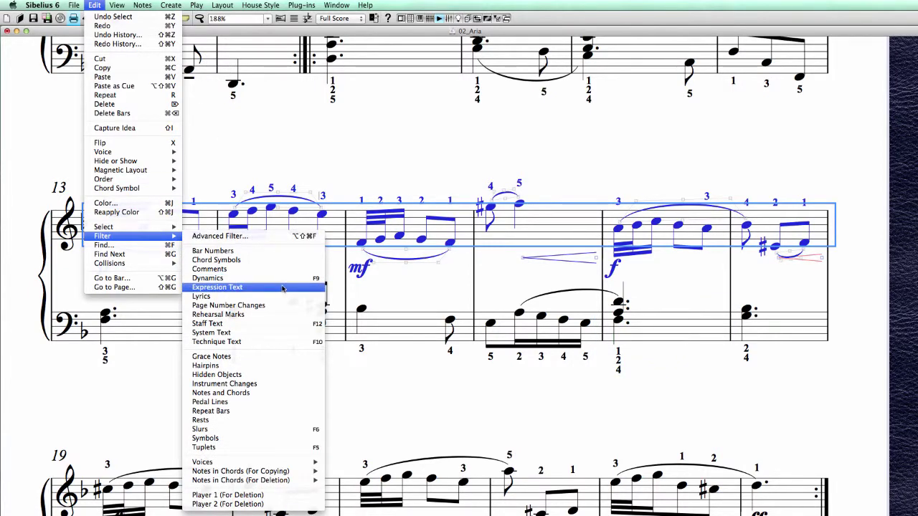
click(216, 287)
click(539, 266)
click(543, 263)
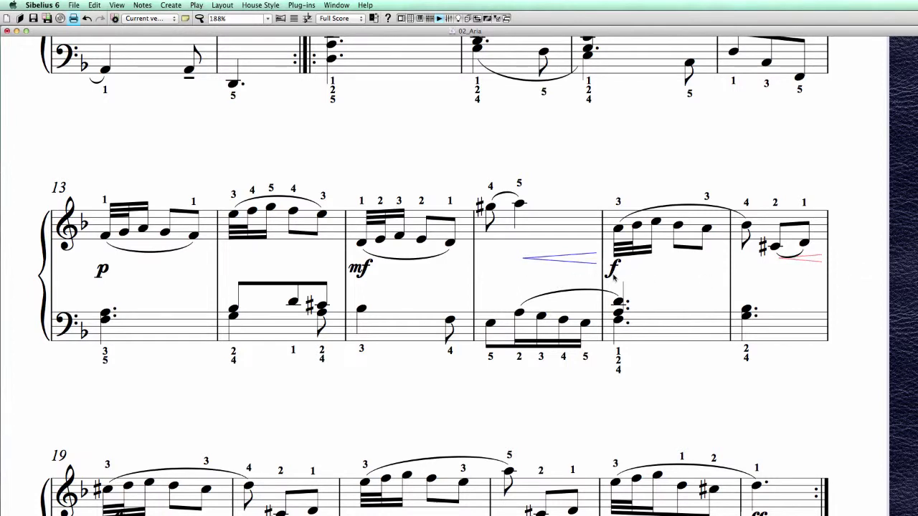
click(223, 5)
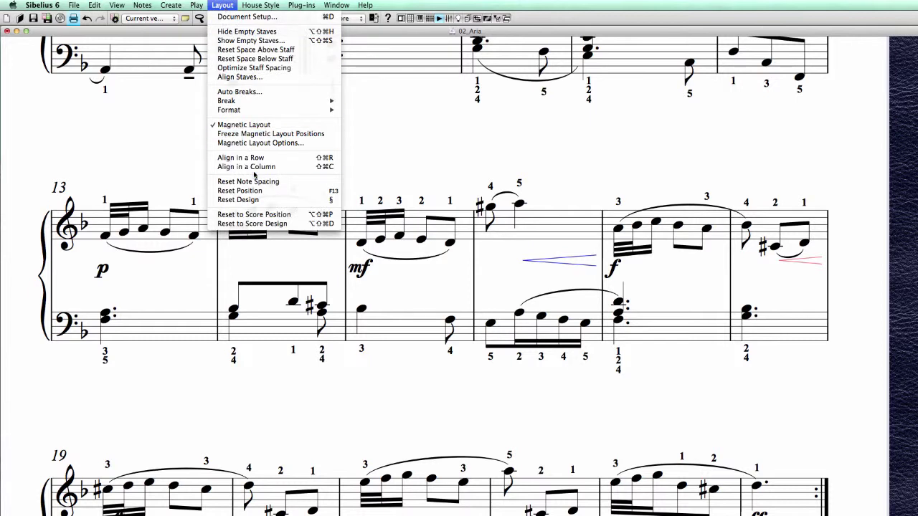
click(241, 157)
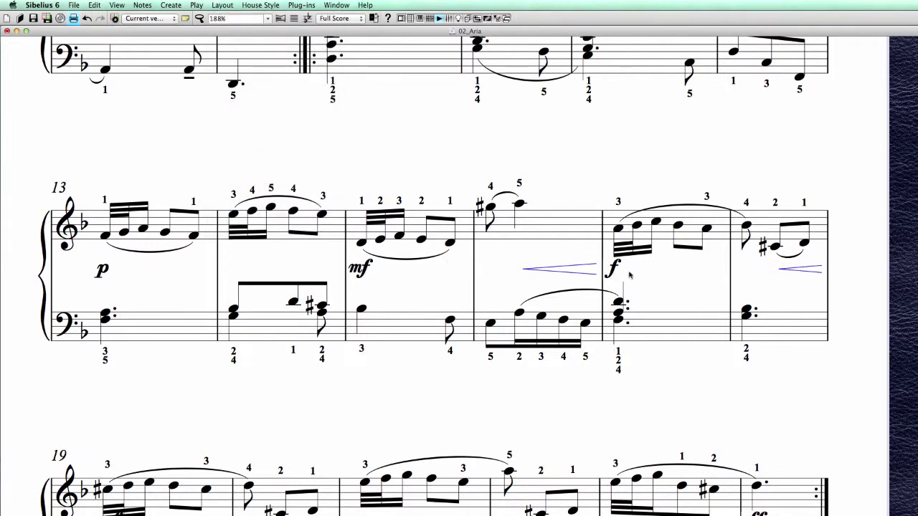
key(Escape)
Extend the bar 16 hairpin left to the bar's first note, and shift the bar 18 hairpin slightly left, shortening its right end
drag(524, 271, 489, 271)
click(787, 272)
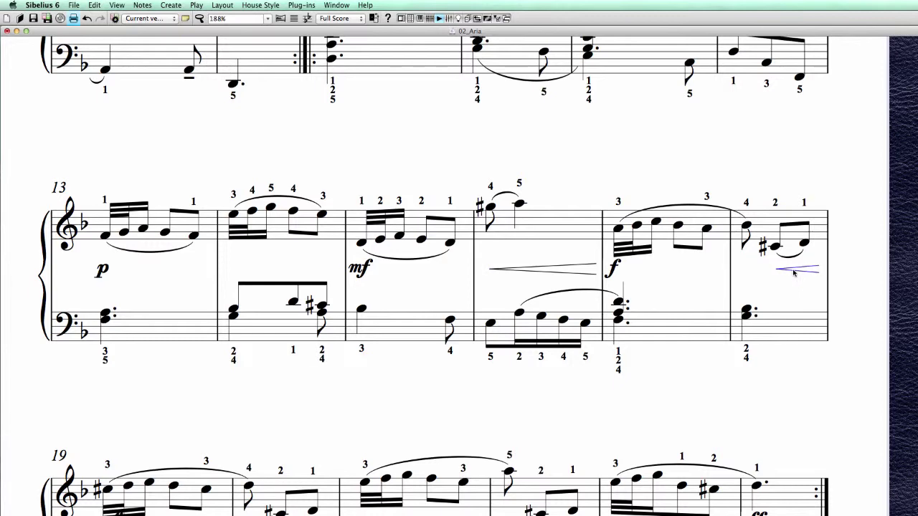
scroll(813, 273, down, 1)
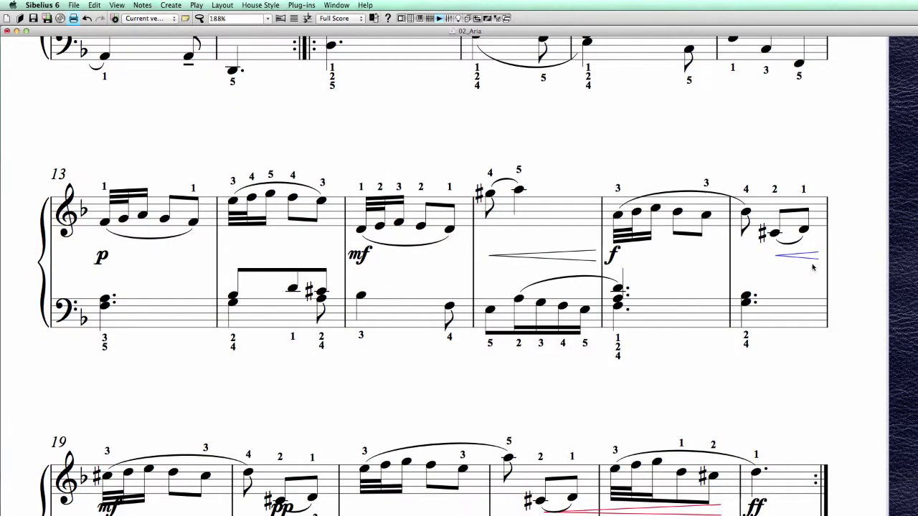
drag(816, 258, 813, 256)
key(Escape)
Readjust the right end of the crescendo hairpin in bar 18 so it stops just short of the closing barline
scroll(609, 402, down, 2)
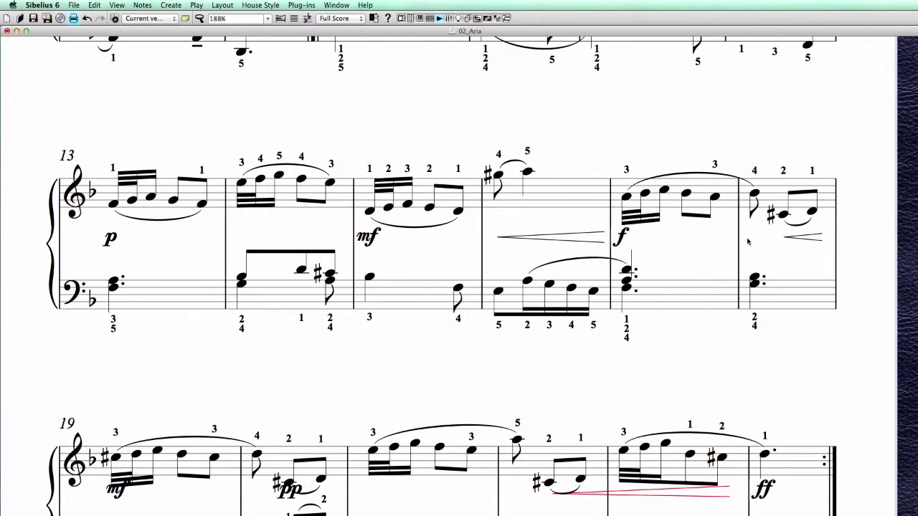
click(812, 213)
click(776, 370)
scroll(710, 381, down, 2)
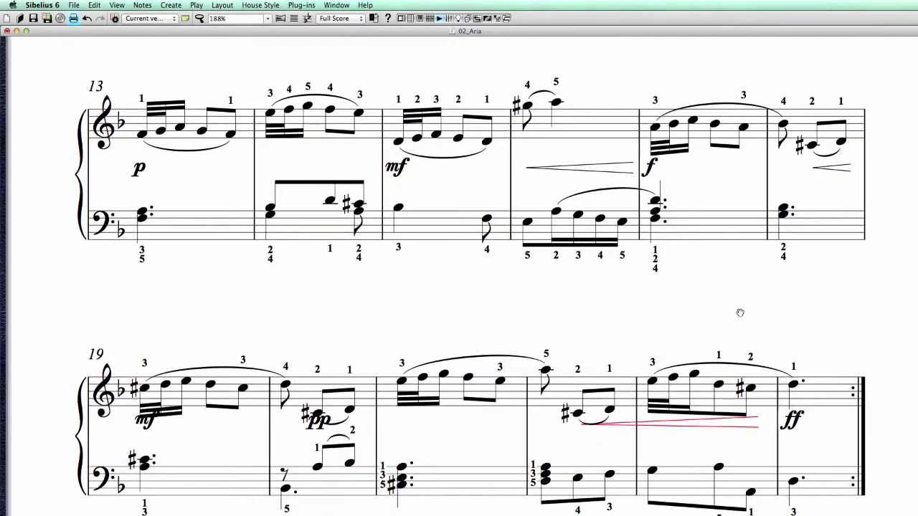
drag(848, 188, 859, 187)
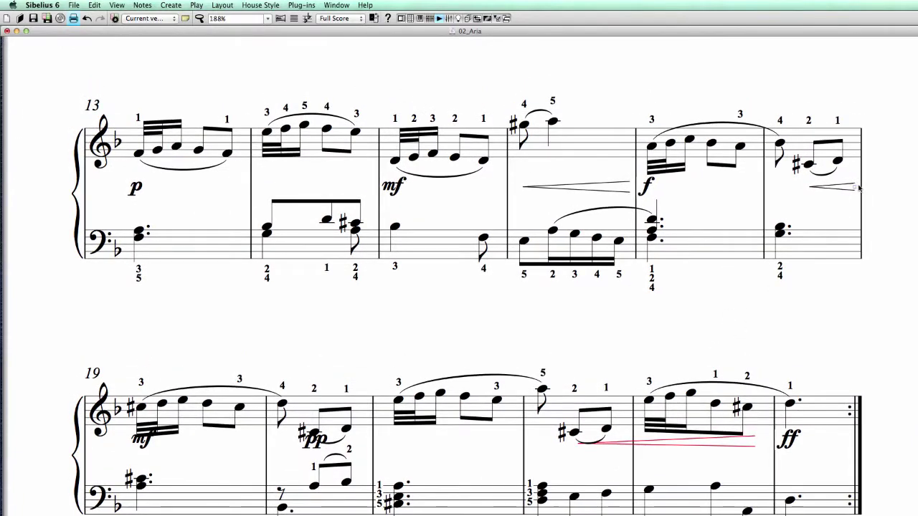
click(824, 199)
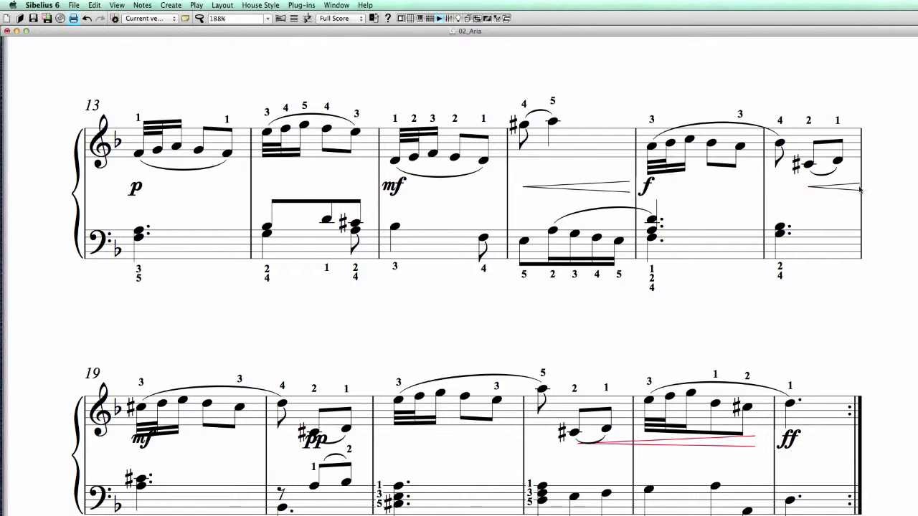
drag(854, 190, 850, 188)
Align the expression text of the upper staff in bars 19 to 24 in a row, and move it down clear of the notes
scroll(764, 324, down, 3)
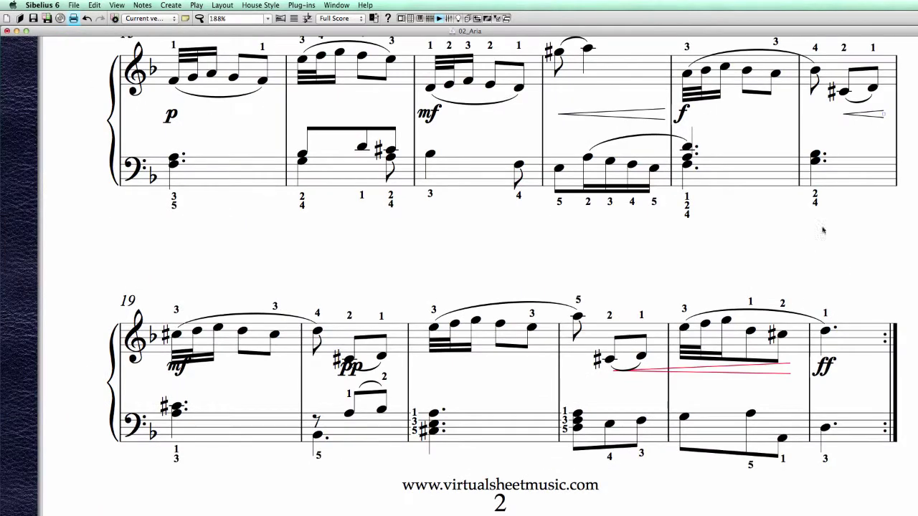
scroll(227, 391, down, 3)
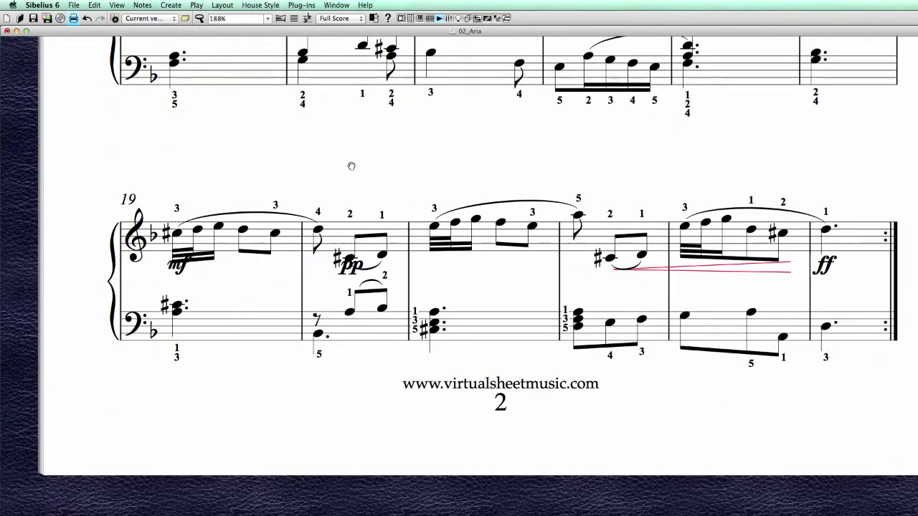
double_click(479, 230)
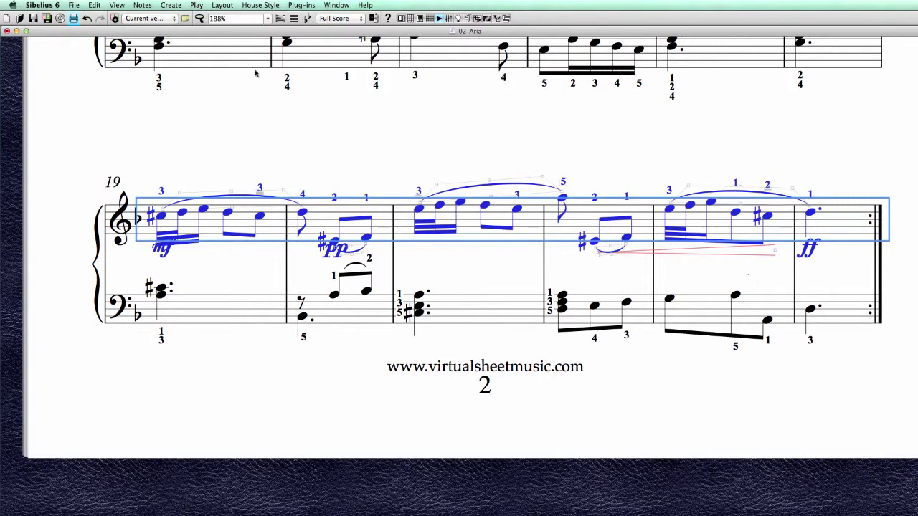
click(93, 5)
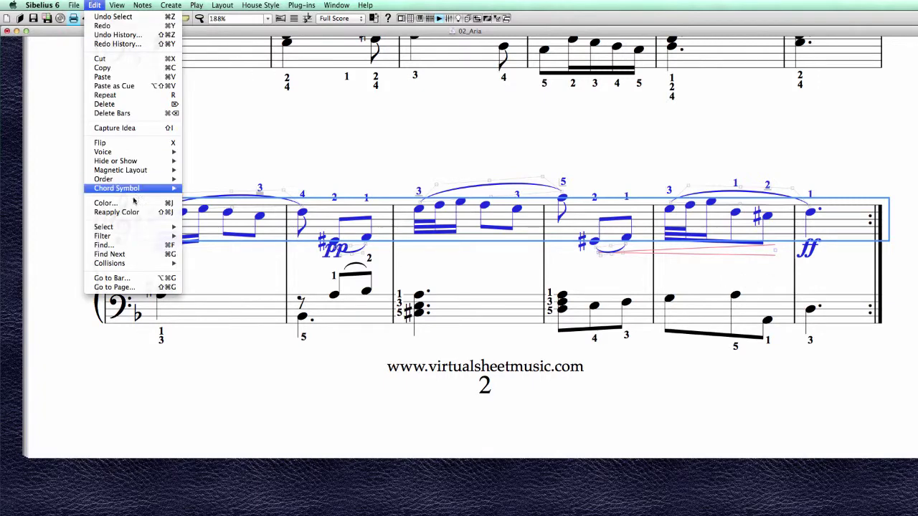
mouse_move(131, 238)
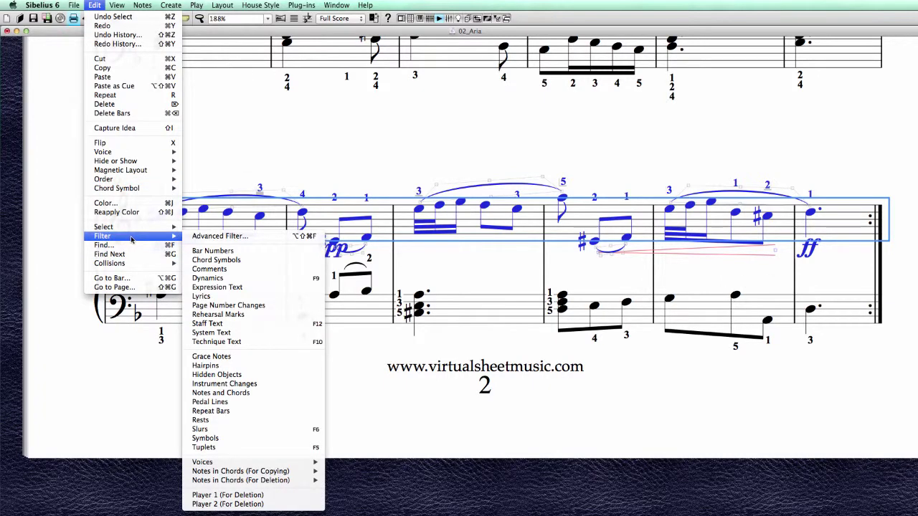
click(273, 286)
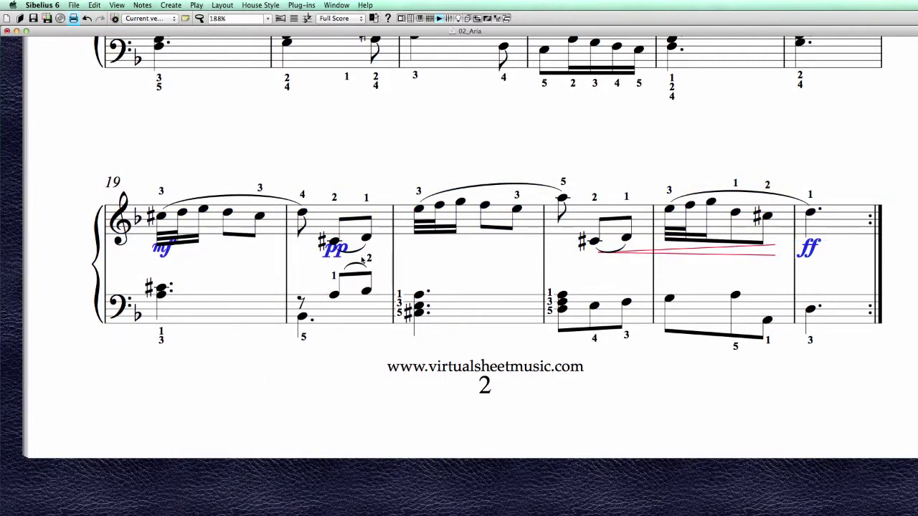
click(240, 4)
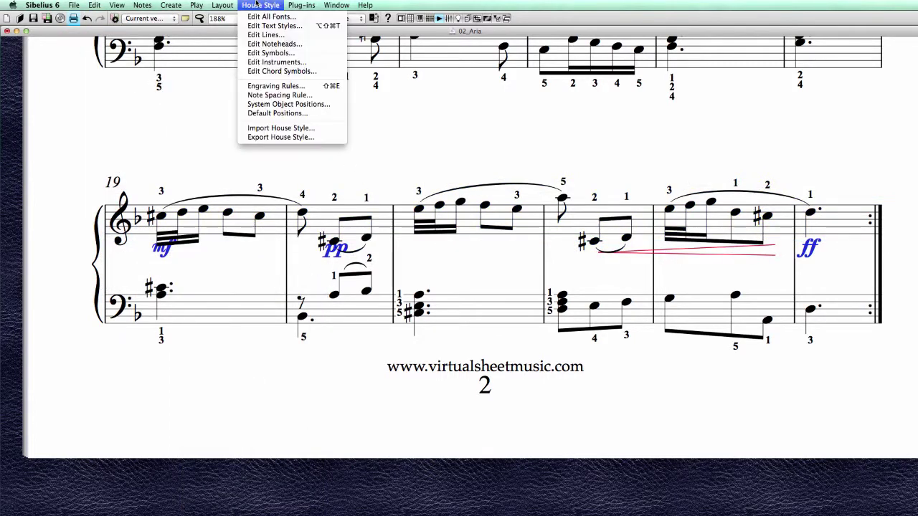
click(275, 157)
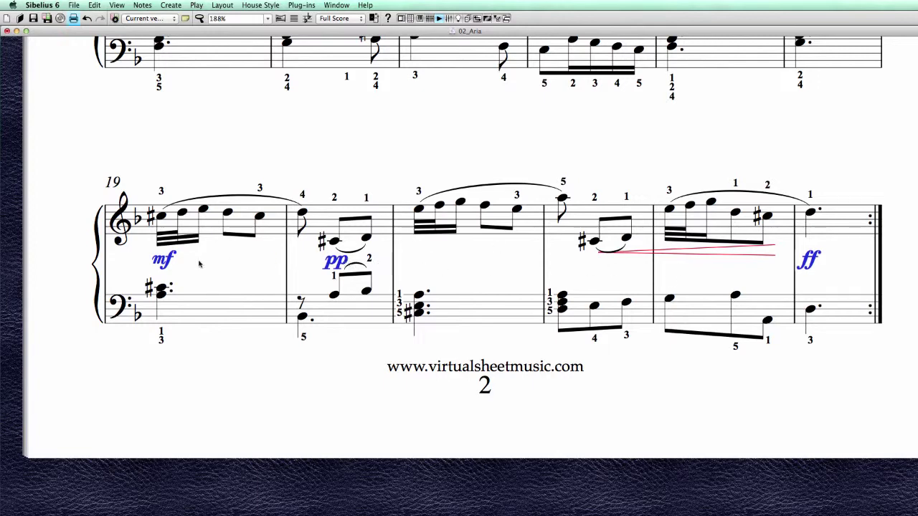
click(797, 362)
Move the pp in bar 20 slightly left, away from the fingering and slur below it
click(811, 268)
click(337, 265)
drag(337, 264, 331, 264)
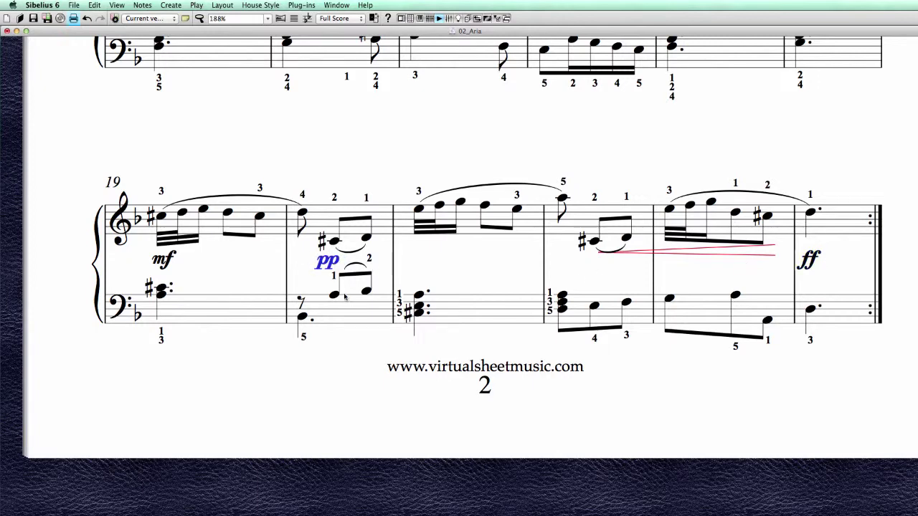
Nudge the mf in bar 19 left so it starts slightly before the bar's first note
click(165, 261)
key(Left)
key(Left)
key(Left)
key(Left)
key(Left)
key(Left)
key(Left)
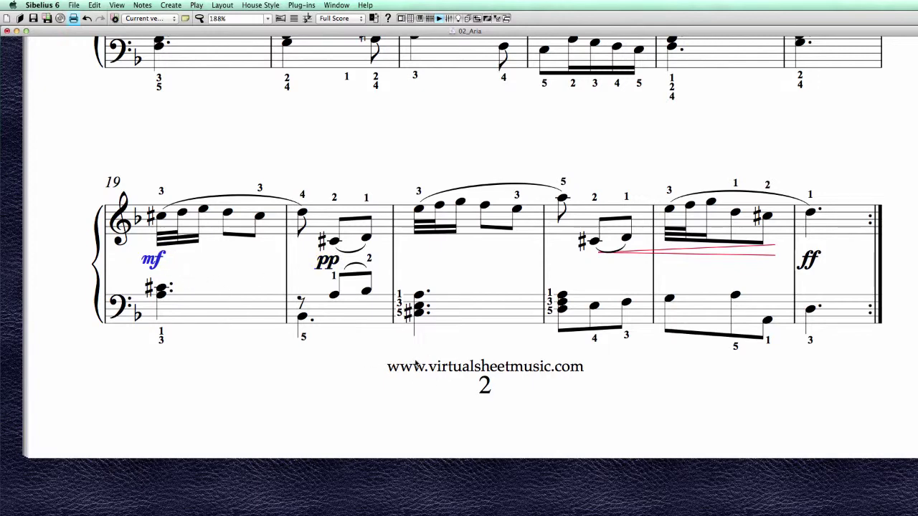
Move the crescendo hairpin in bars 22 to 23 down level with the dynamics of the last system
click(740, 391)
drag(770, 380, 746, 460)
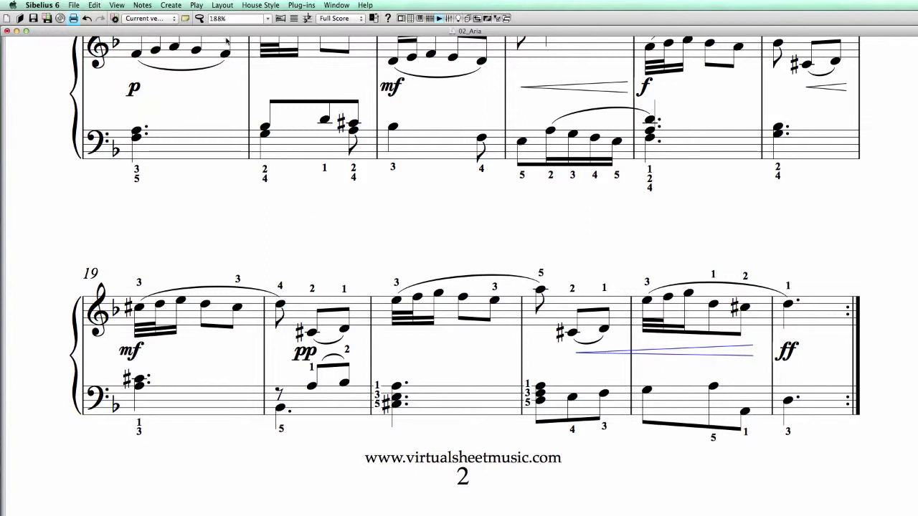
Shift the crescendo hairpin in bars 22 to 23 slightly left and stretch its end closer to the ff
click(222, 5)
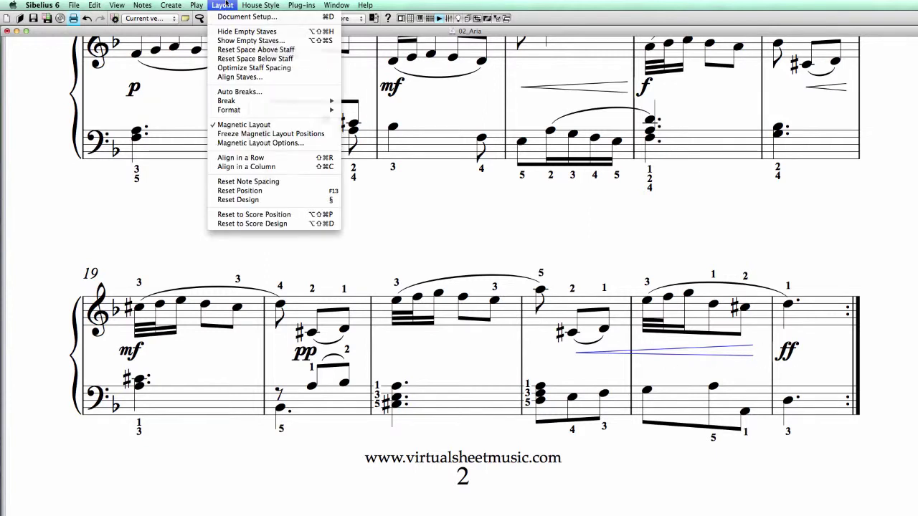
click(246, 200)
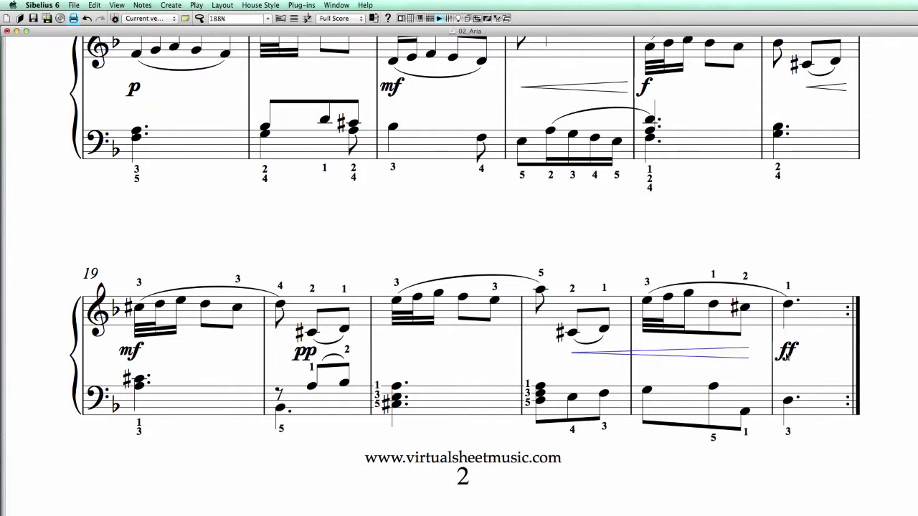
drag(747, 357, 756, 354)
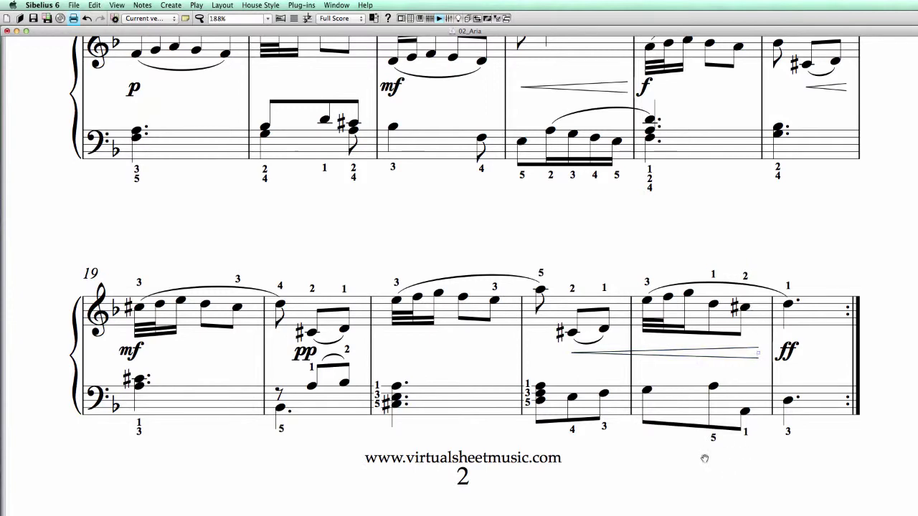
Turn on the display of attachment lines in the score
drag(703, 459, 708, 434)
scroll(708, 434, up, 3)
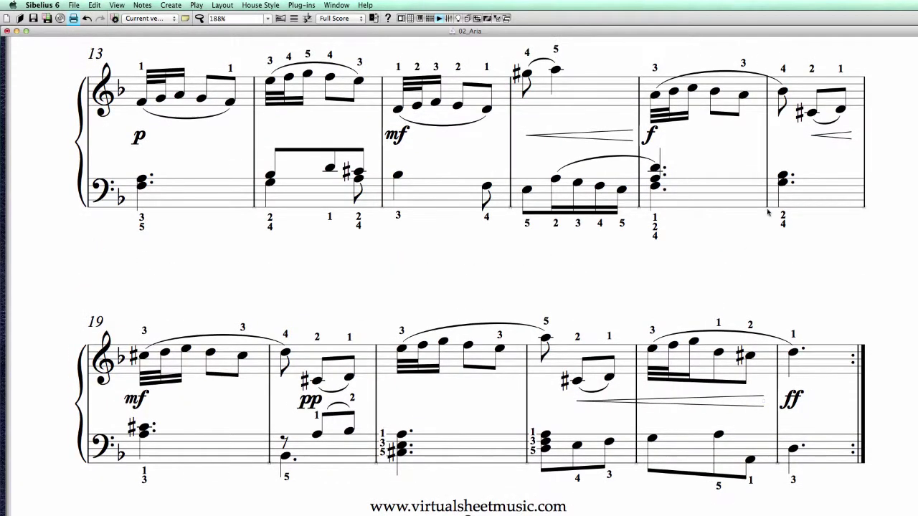
scroll(758, 318, up, 10)
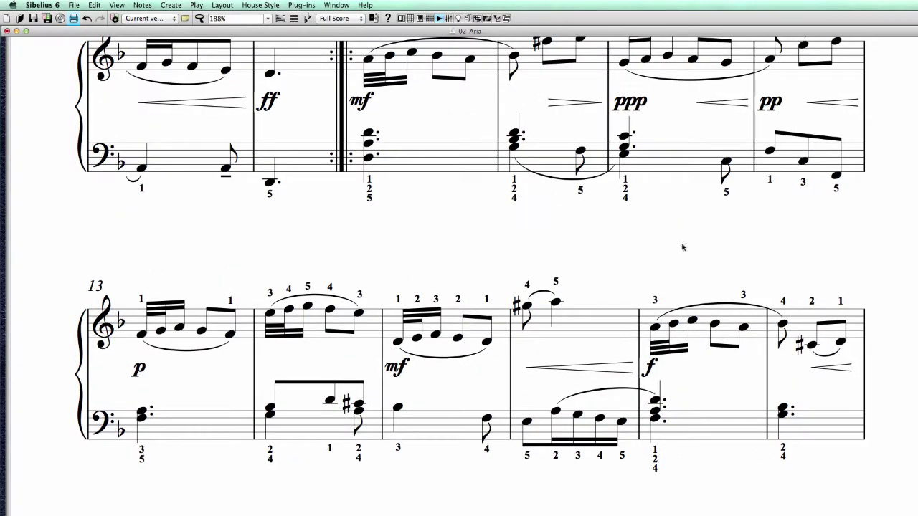
scroll(681, 198, down, 3)
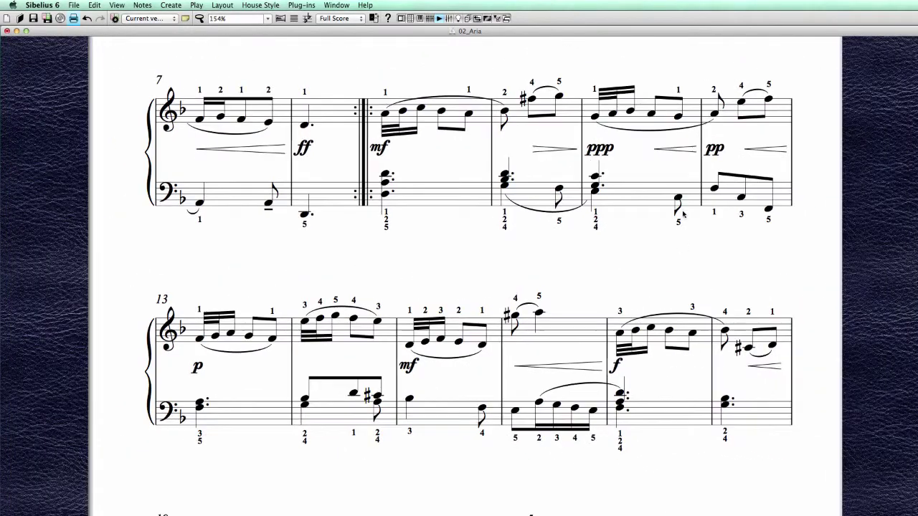
scroll(662, 279, up, 3)
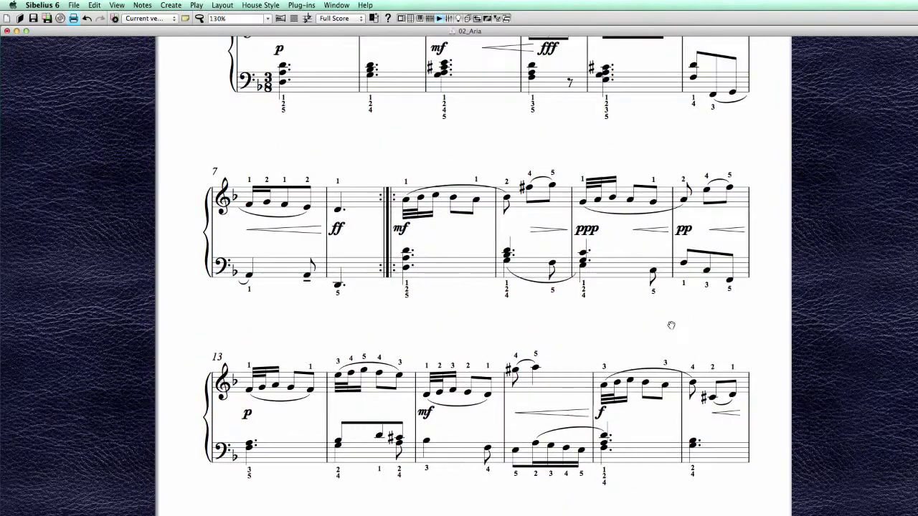
click(116, 5)
mouse_move(95, 6)
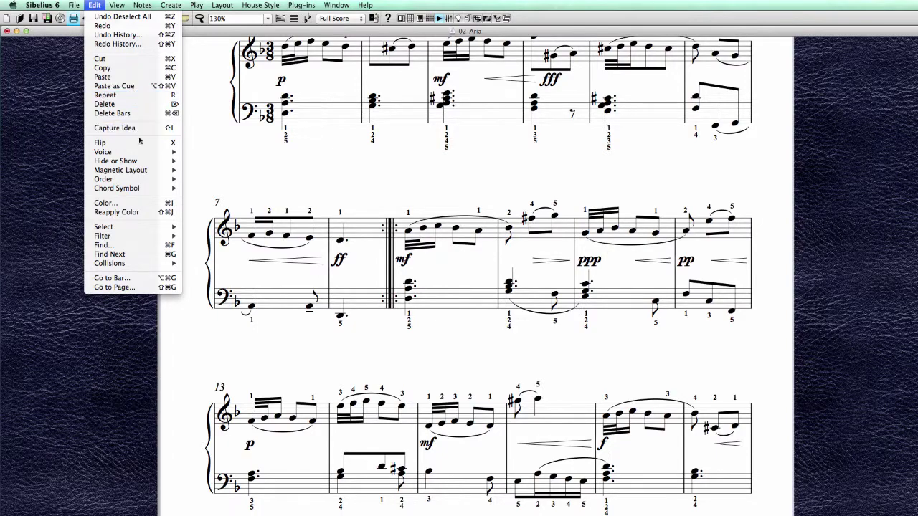
click(147, 86)
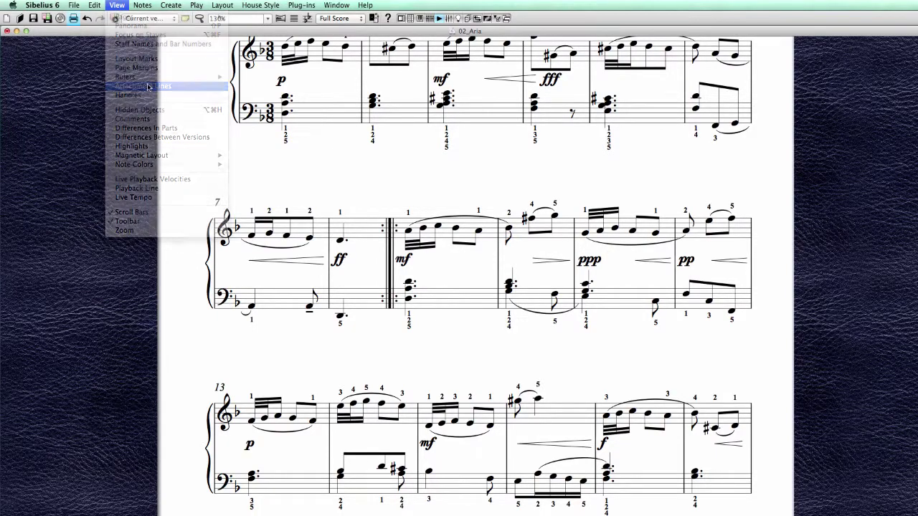
Check the attachment points of the dynamics and hairpins in bars 1 to 12 one by one
scroll(351, 155, up, 5)
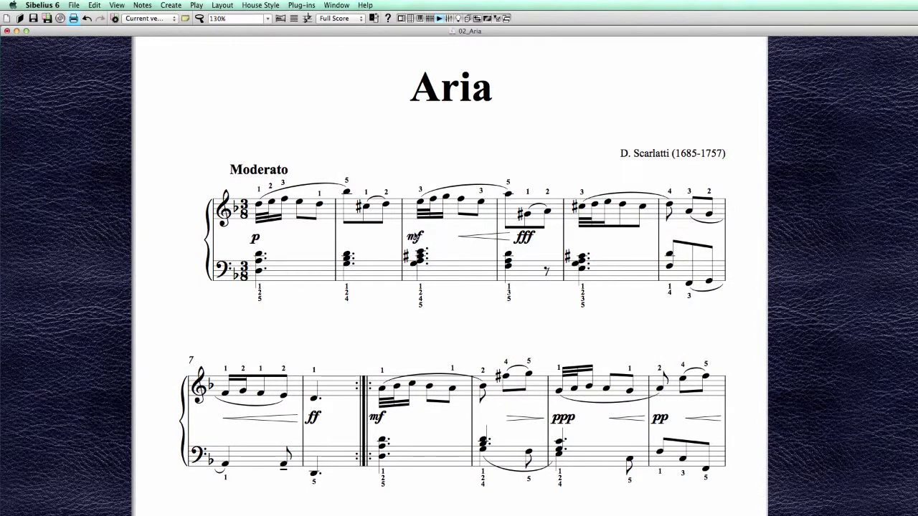
click(417, 238)
click(492, 238)
click(529, 243)
scroll(359, 322, down, 3)
click(294, 315)
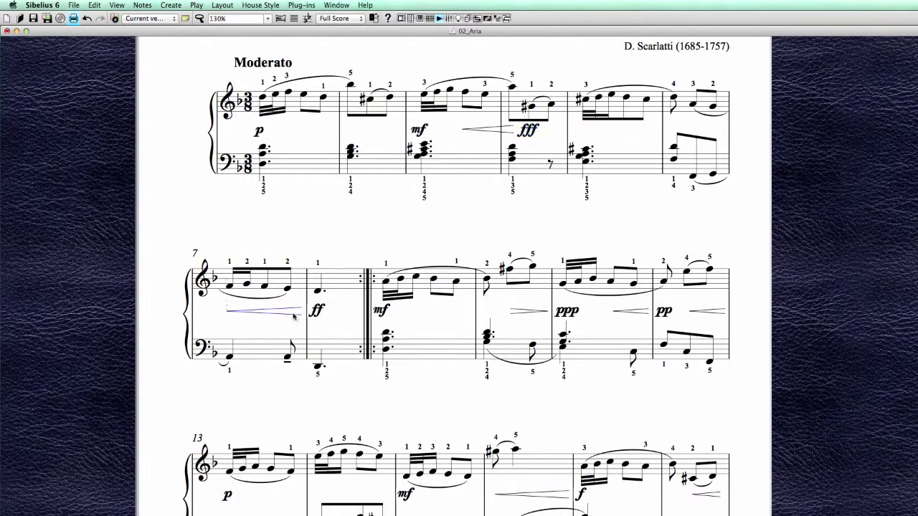
click(316, 312)
click(381, 312)
click(517, 316)
click(569, 312)
click(627, 313)
click(663, 312)
click(703, 314)
scroll(646, 337, down, 4)
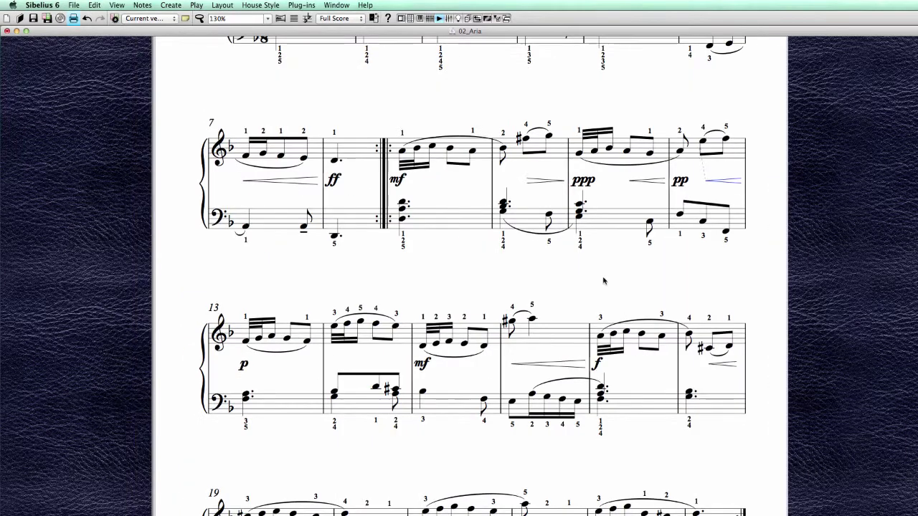
Check the attachment points of the dynamics and hairpins in bars 13 to 24, and clear the selection
click(244, 366)
click(422, 364)
click(597, 364)
click(728, 367)
scroll(673, 443, down, 4)
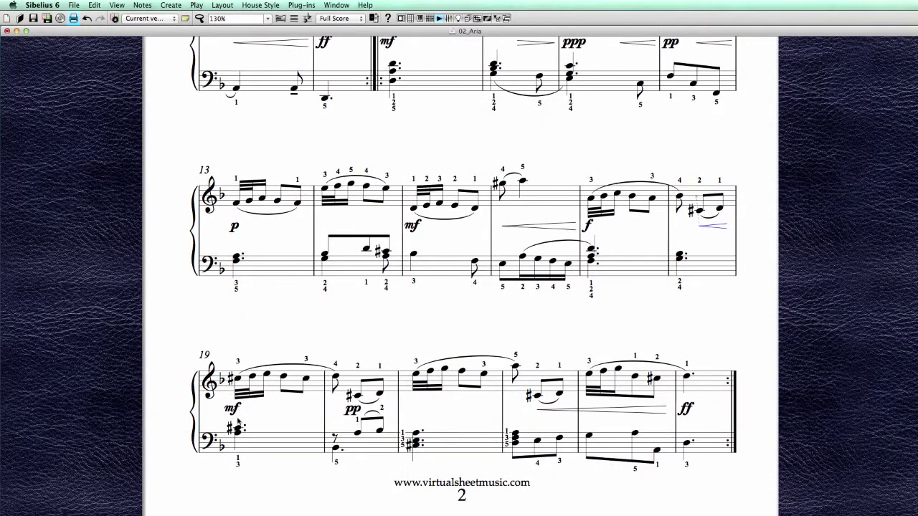
click(233, 408)
click(353, 410)
click(605, 414)
click(686, 408)
key(Escape)
key(ctrl+Home)
Display the staff rulers that show the distances between staves and systems
mouse_move(484, 259)
mouse_down()
mouse_move(492, 306)
mouse_move(469, 253)
mouse_up()
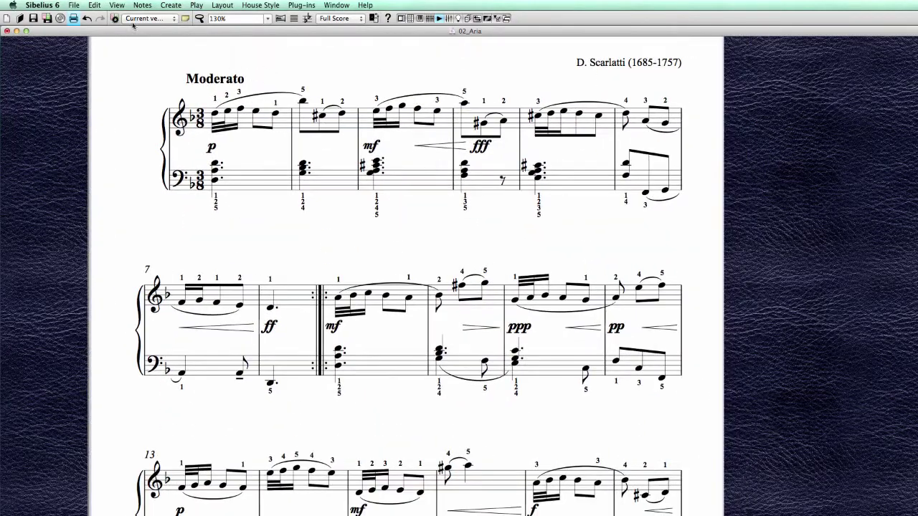
click(117, 5)
mouse_move(144, 76)
click(288, 96)
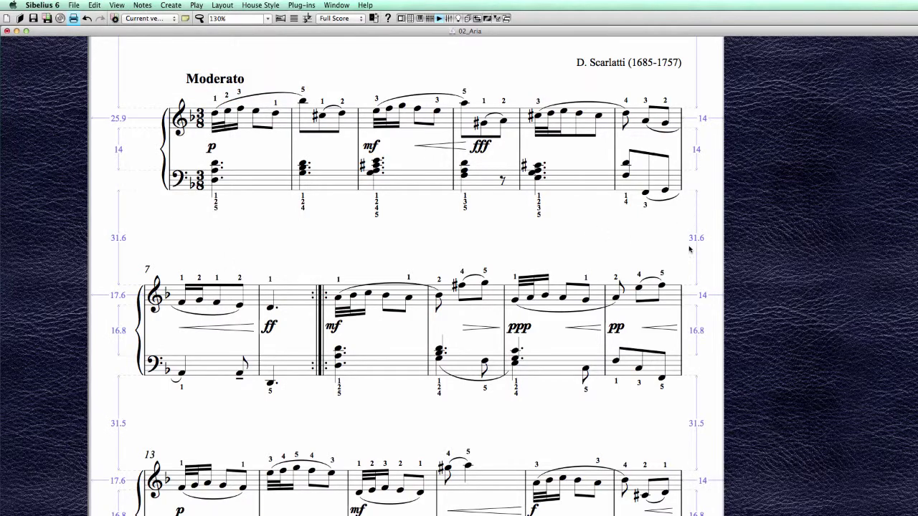
scroll(626, 244, right, 3)
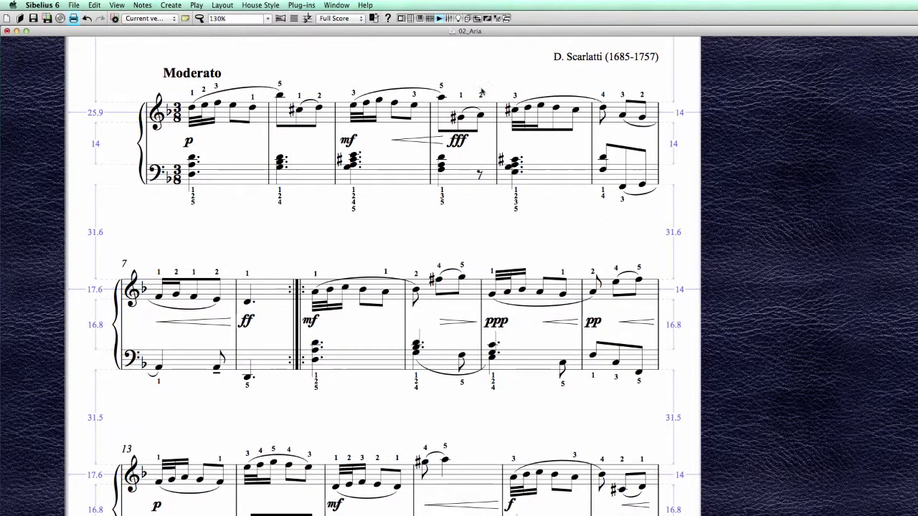
click(221, 5)
mouse_move(247, 5)
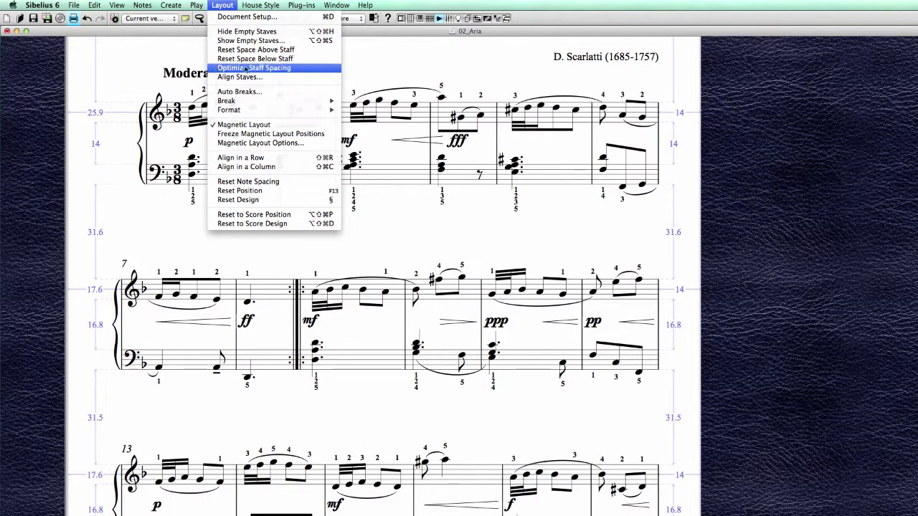
click(462, 242)
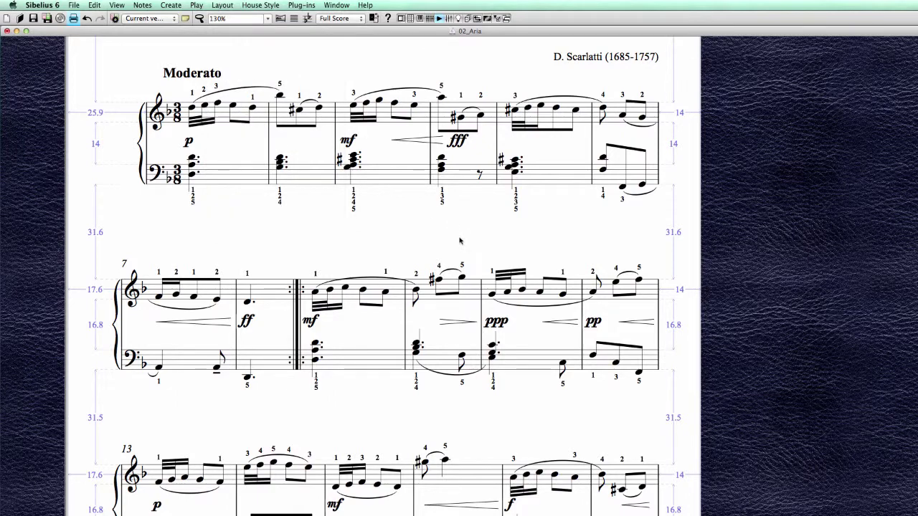
Select the whole score and lock its format
key(super+a)
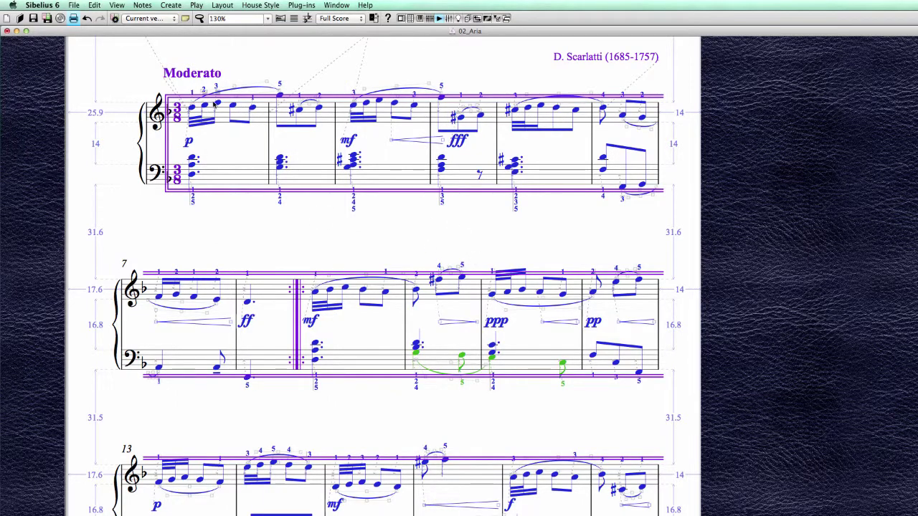
click(221, 6)
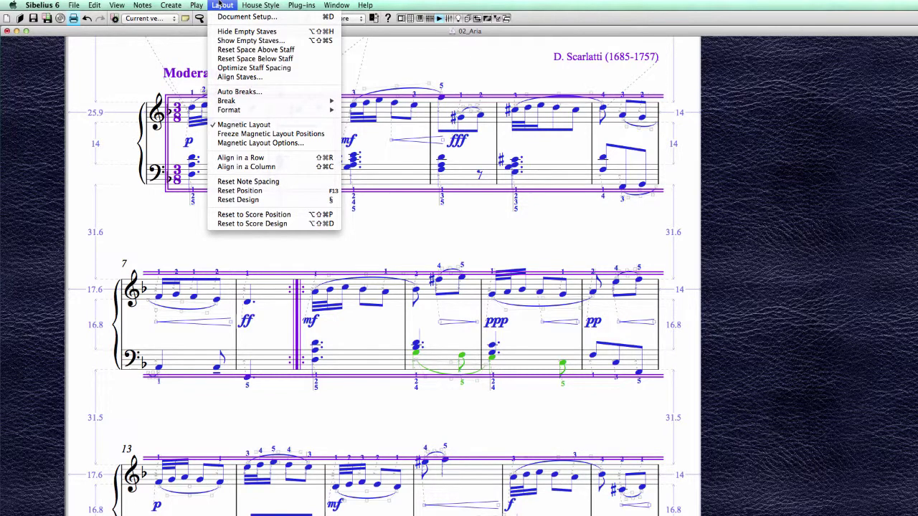
mouse_move(247, 101)
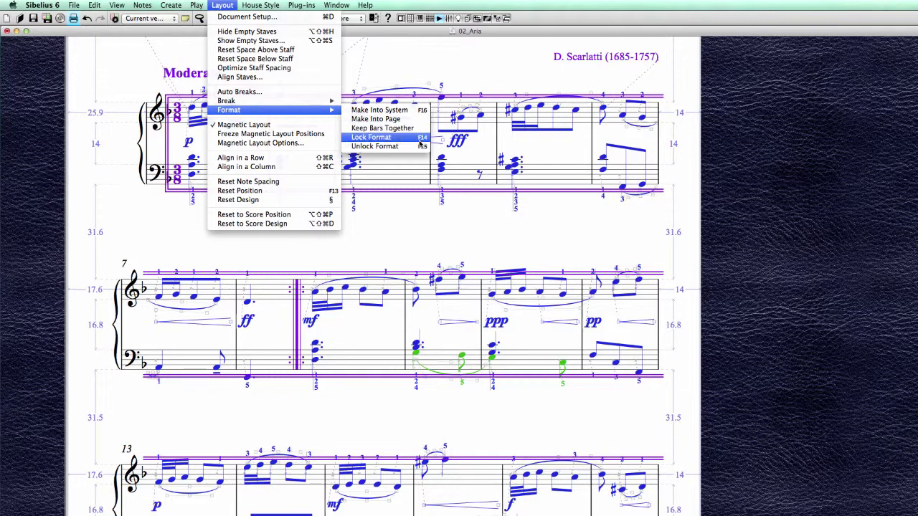
click(419, 138)
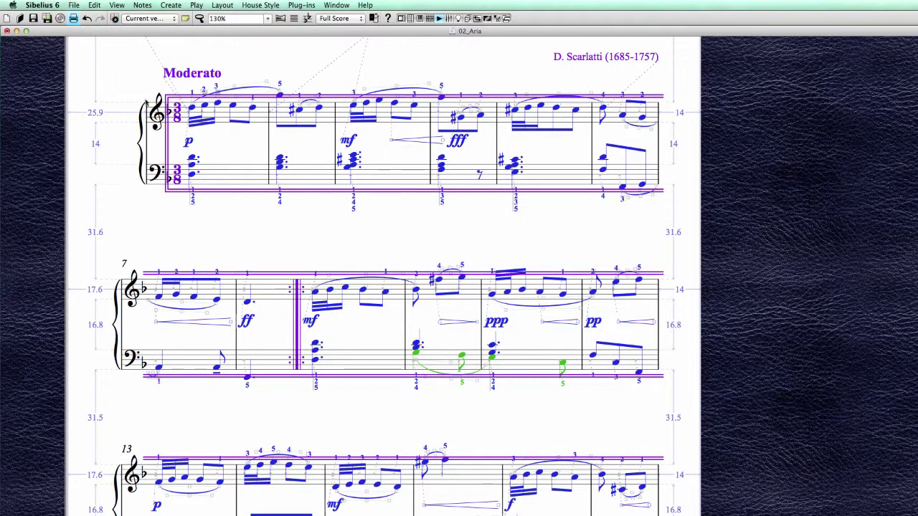
Optimize the staff spacing of the whole score and clear the selection
click(222, 5)
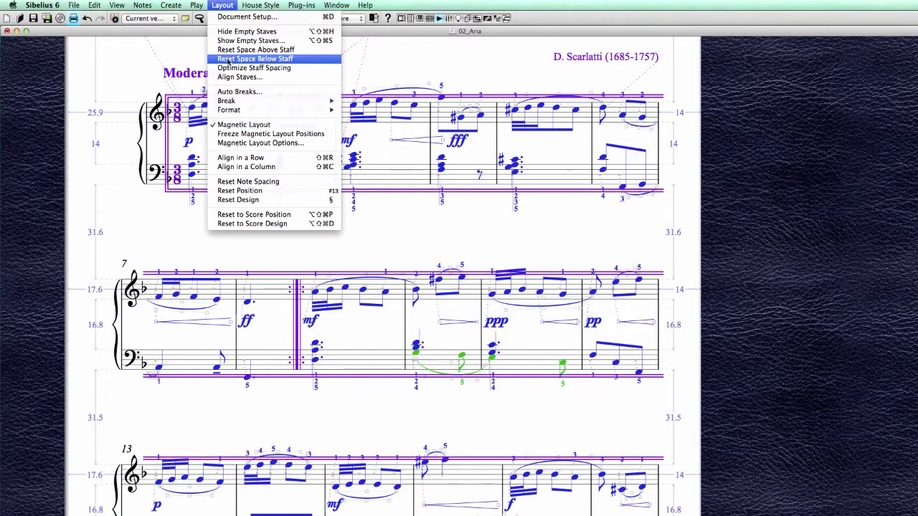
click(275, 70)
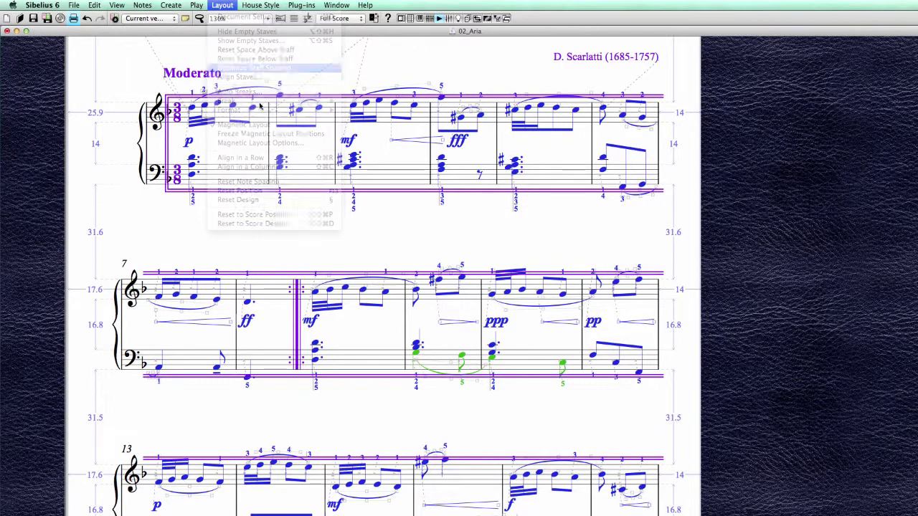
drag(451, 253, 436, 285)
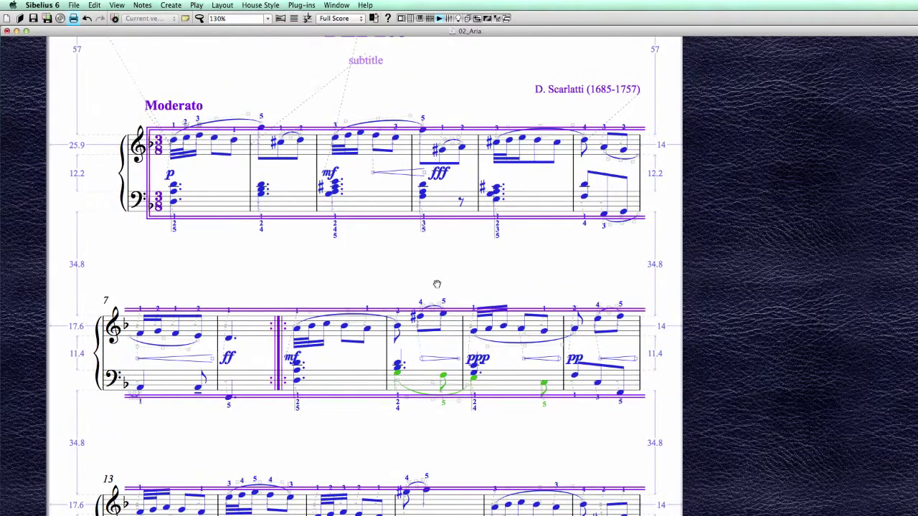
scroll(643, 256, down, 5)
scroll(643, 257, right, 2)
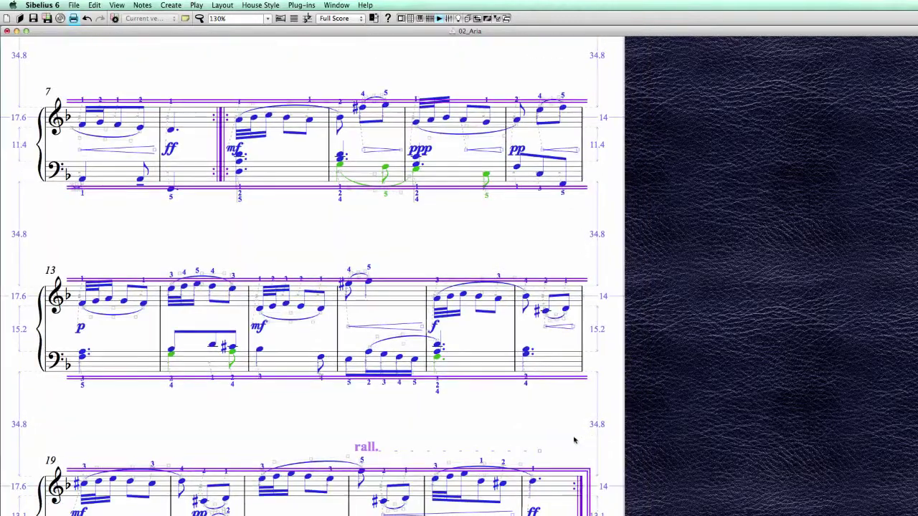
key(Escape)
Examine the optimized staff distances in every system for dynamics that sit too close to the lower staff's notes
drag(563, 446, 550, 416)
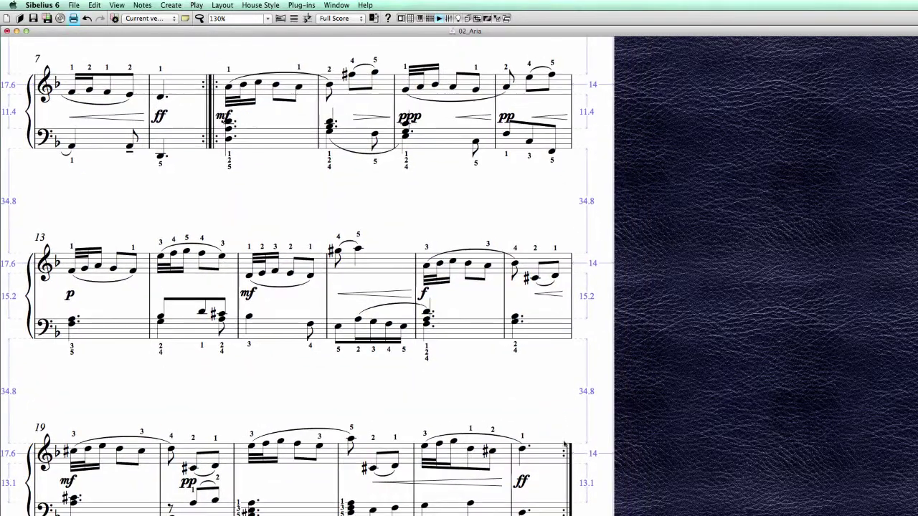
drag(544, 361, 565, 444)
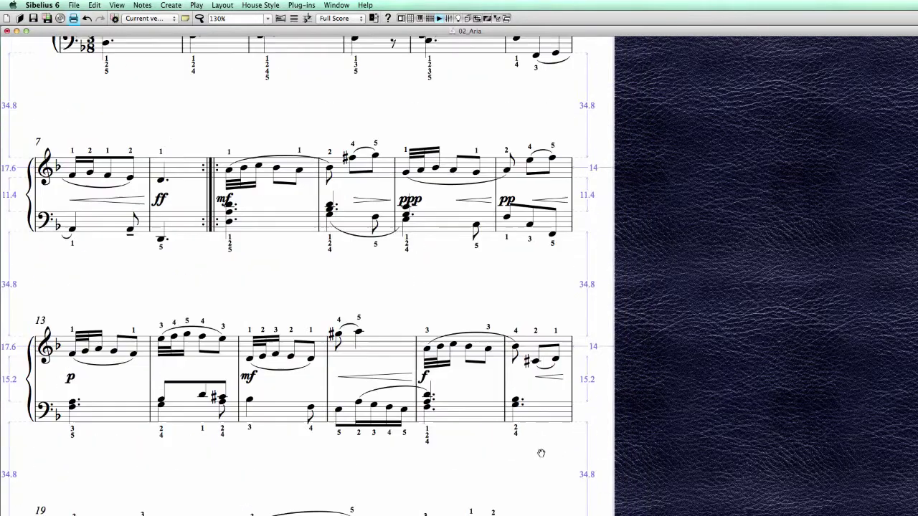
drag(561, 303, 593, 469)
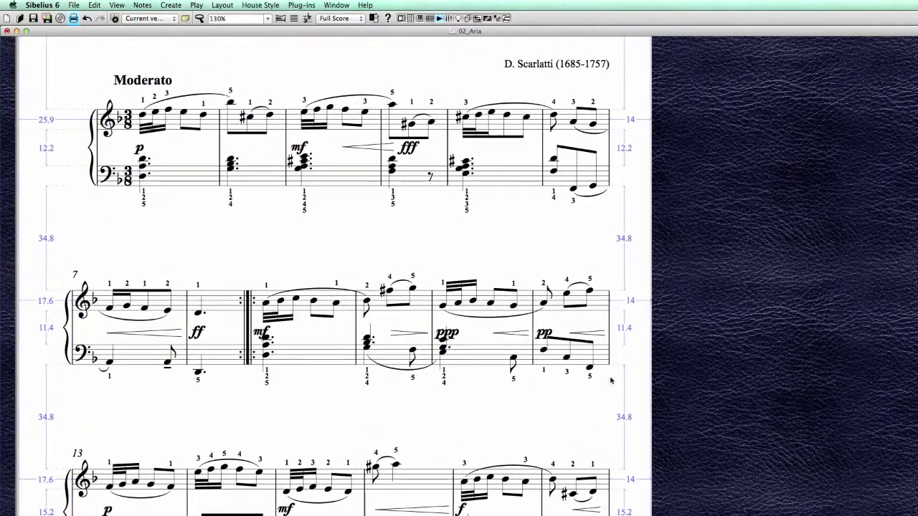
drag(528, 241, 591, 256)
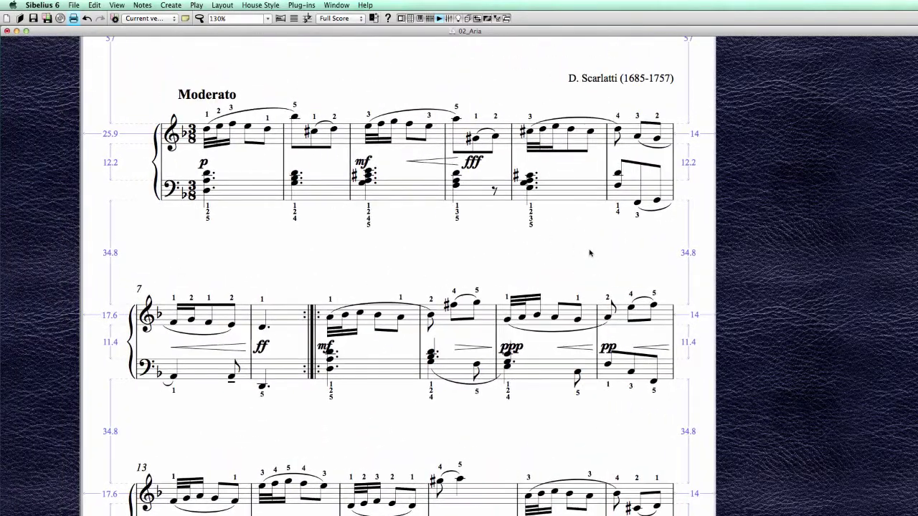
scroll(589, 253, down, 5)
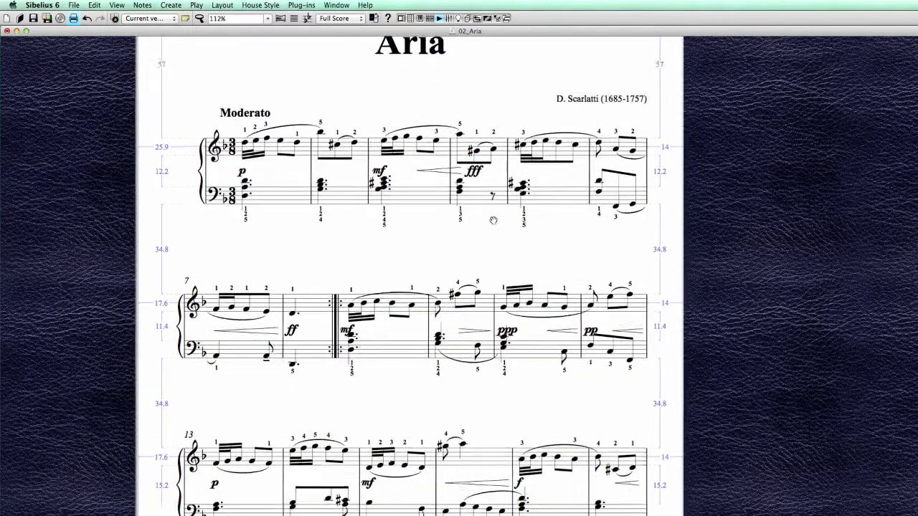
mouse_move(512, 225)
mouse_down()
mouse_move(523, 262)
mouse_move(471, 308)
mouse_move(509, 208)
mouse_move(512, 232)
mouse_up()
drag(410, 207, 416, 228)
click(407, 208)
scroll(327, 220, down, 3)
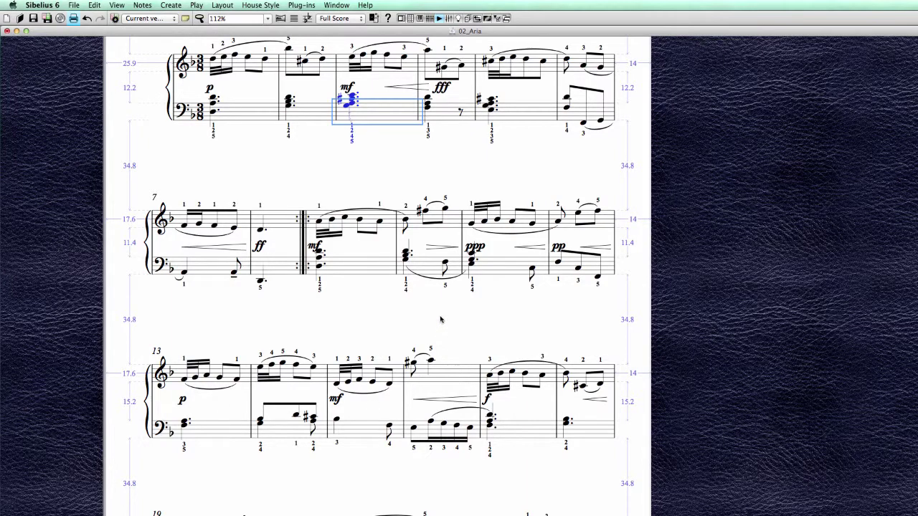
scroll(439, 321, up, 2)
key(Escape)
Move the first system's lower staff down to widen the gap between its two staves to 13
click(534, 181)
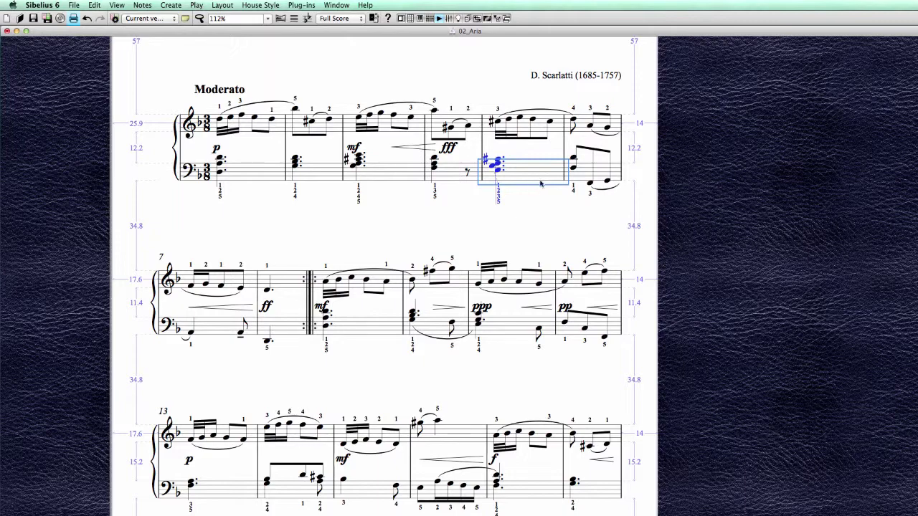
mouse_move(508, 228)
mouse_down()
mouse_move(509, 211)
mouse_move(507, 239)
mouse_up()
click(530, 188)
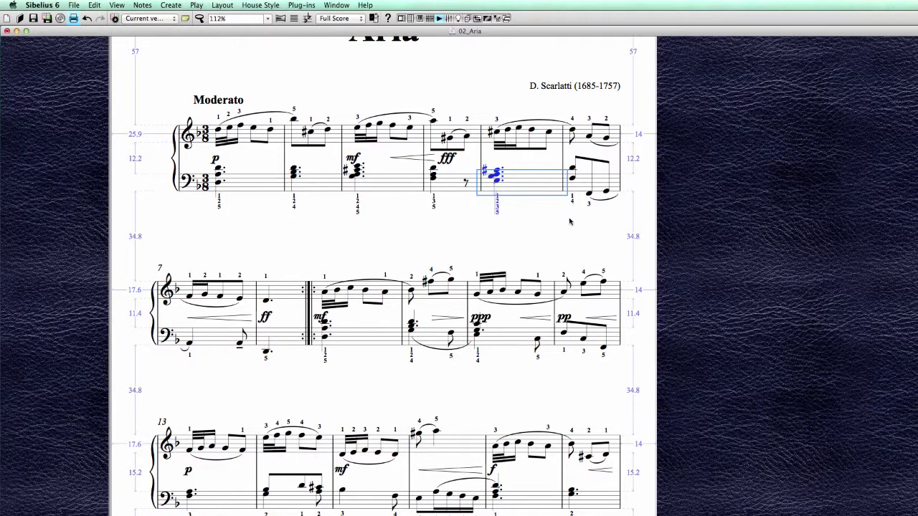
key(alt+Down)
key(alt+Down)
key(alt+Down)
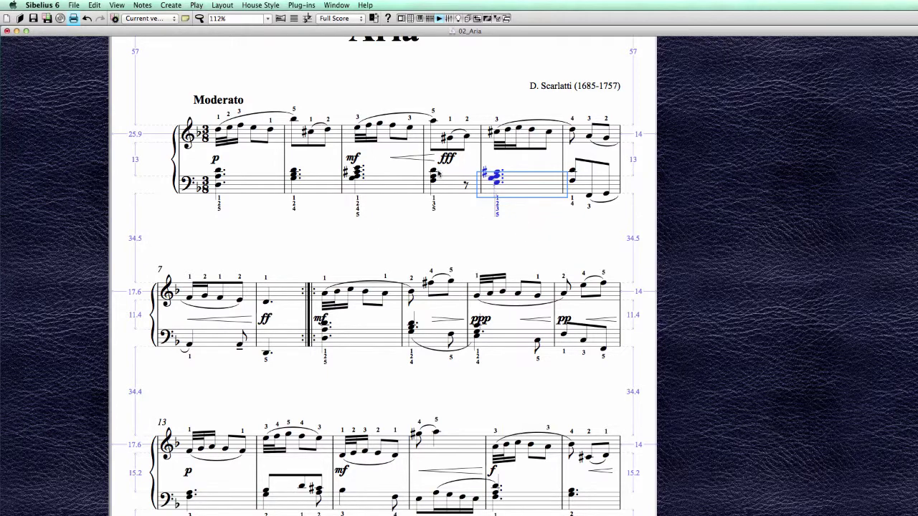
Move the second system's lower staff down to widen the gap between its two staves to 16.8
scroll(426, 228, down, 2)
scroll(435, 134, down, 5)
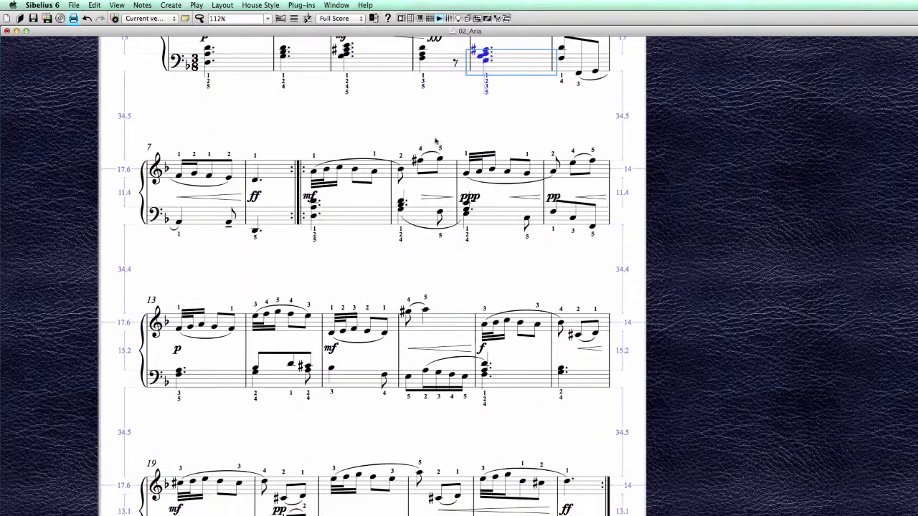
click(493, 220)
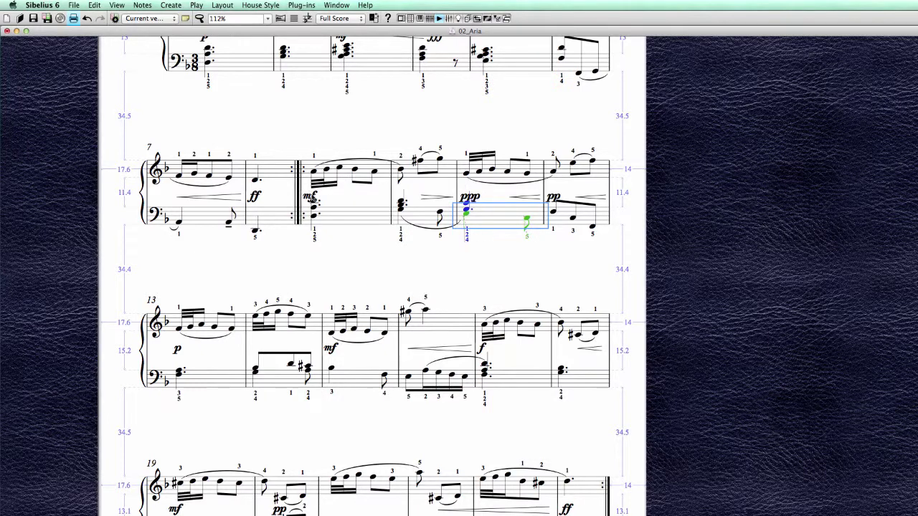
key(Up)
key(Up)
key(Up)
key(Up)
key(Up)
key(Up)
key(Up)
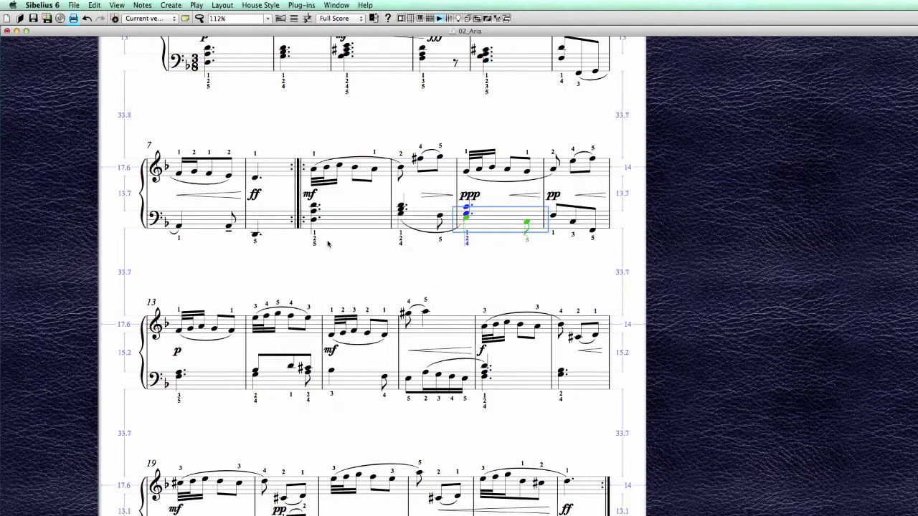
key(Up)
key(Up)
key(Up)
key(Up)
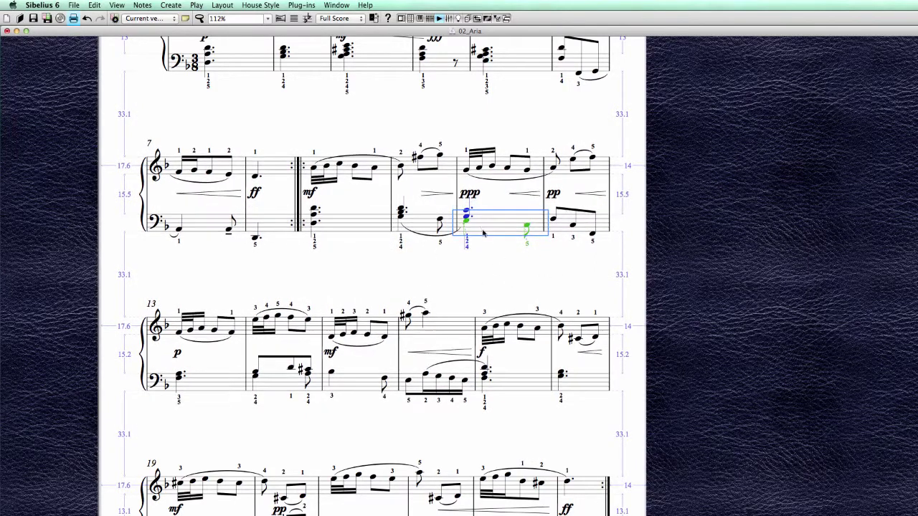
Move the lower staves down to widen the staff gap to 15.4 in the third system and 15 in the last system
scroll(473, 279, down, 3)
click(507, 298)
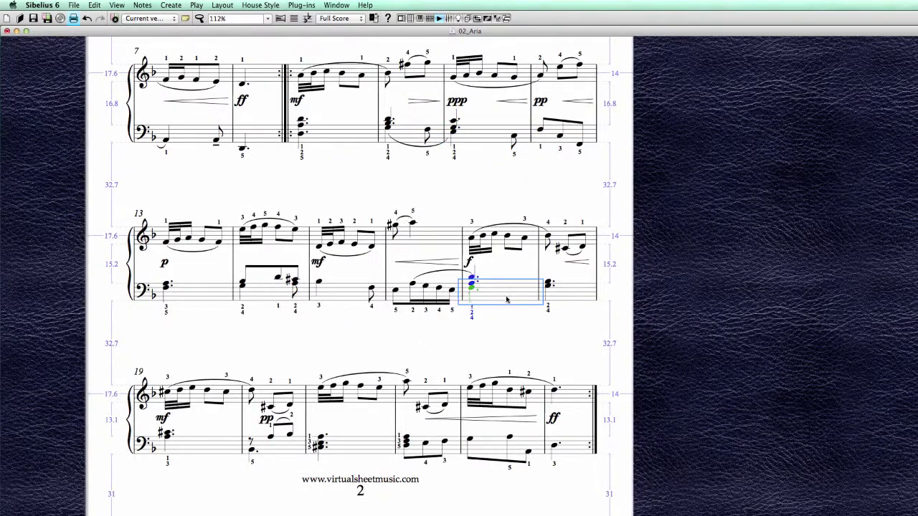
scroll(494, 319, down, 3)
click(359, 355)
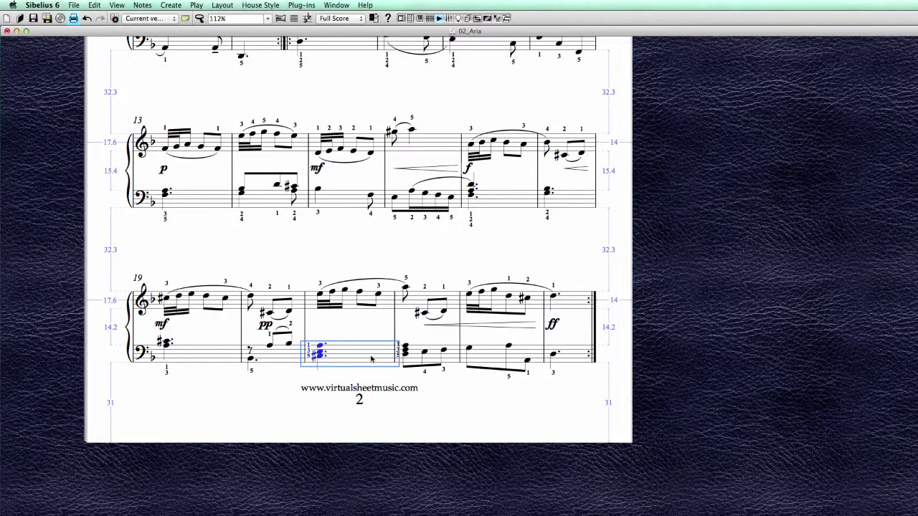
click(290, 259)
Filter the dynamics and hairpins of the second system's upper staff and nudge them slightly down toward the middle of the widened gap
scroll(283, 259, up, 10)
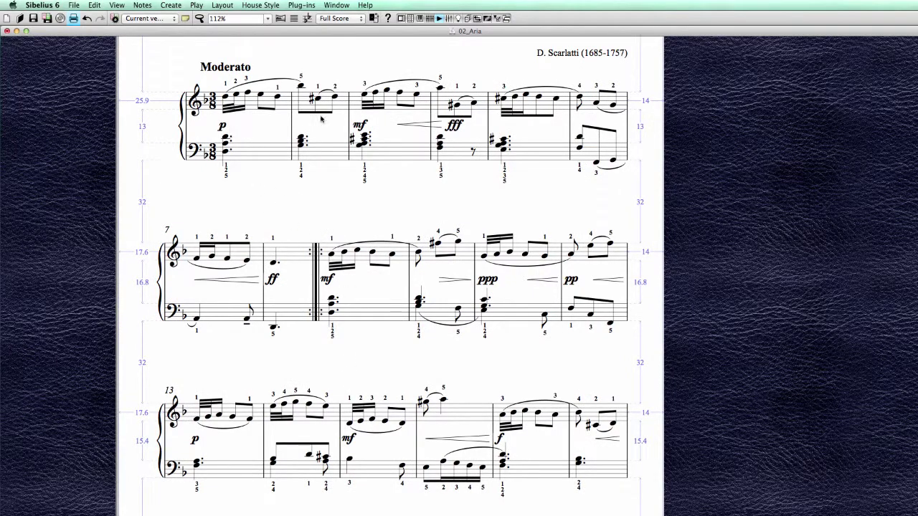
click(365, 125)
double_click(299, 259)
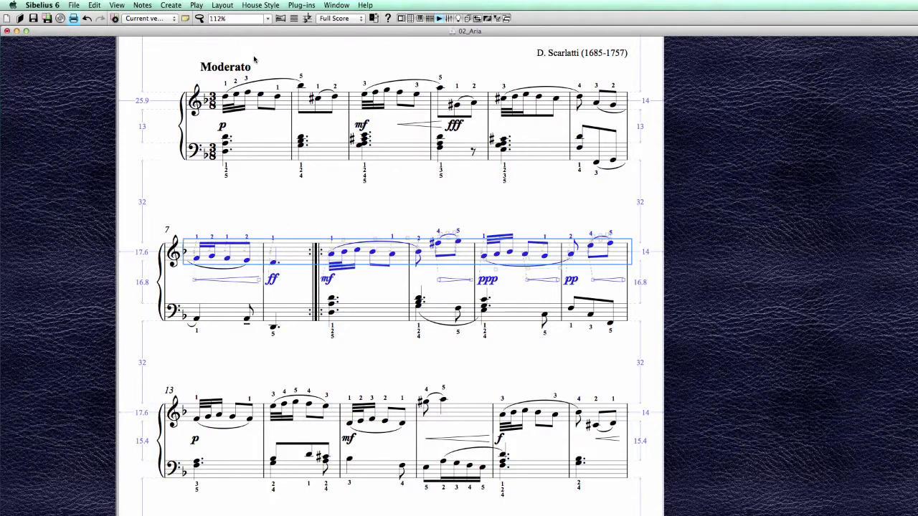
click(94, 5)
mouse_move(180, 238)
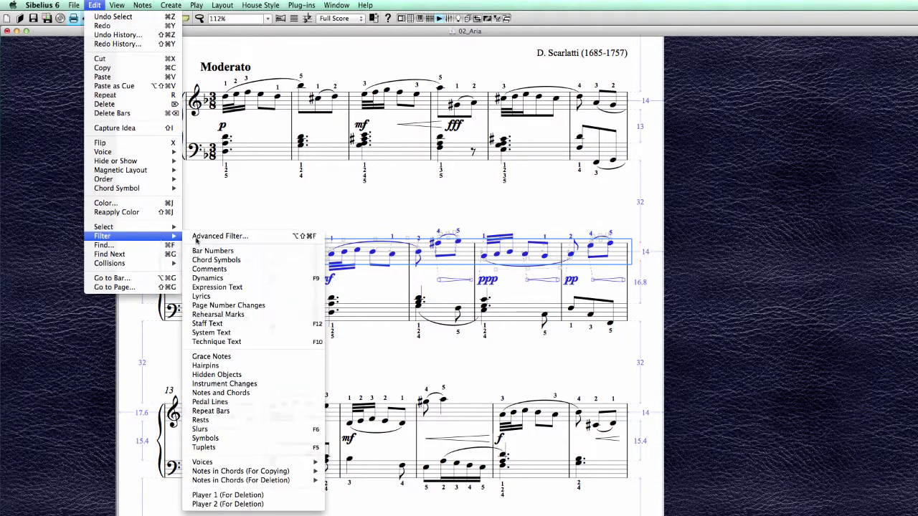
click(208, 277)
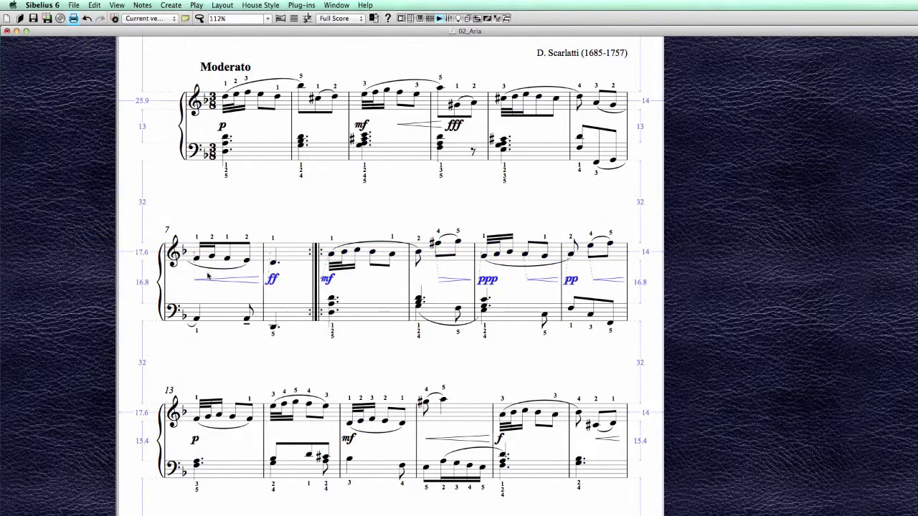
key(Down)
key(Down)
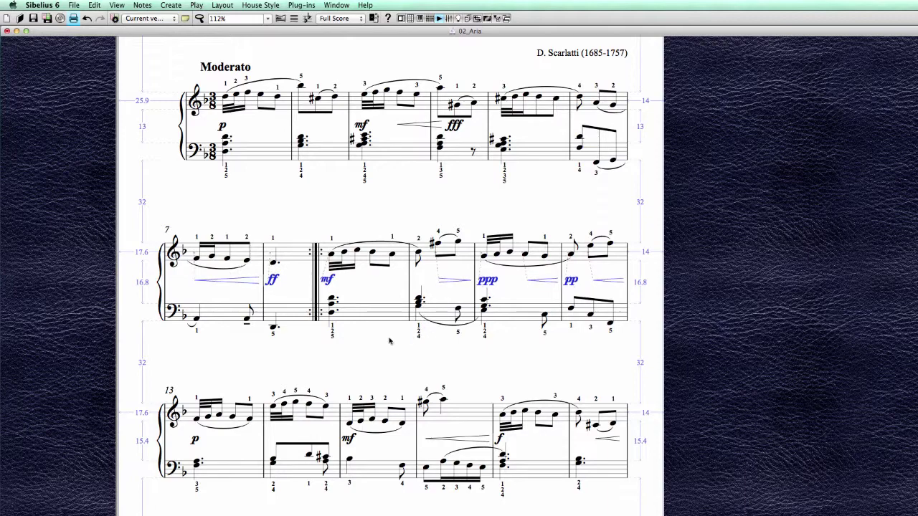
key(Escape)
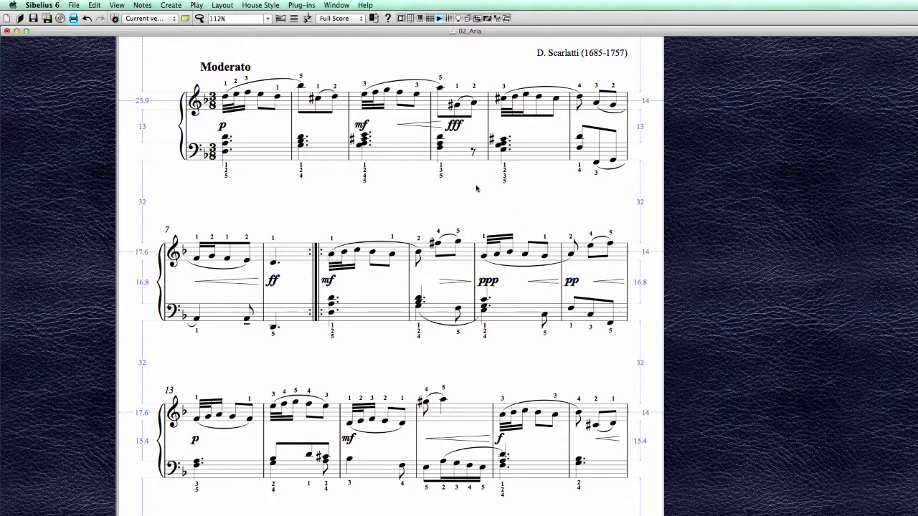
Filter the first system's upper staff to its dynamics to check their vertical placement, and clear the selection
drag(477, 189, 481, 212)
click(487, 132)
click(492, 130)
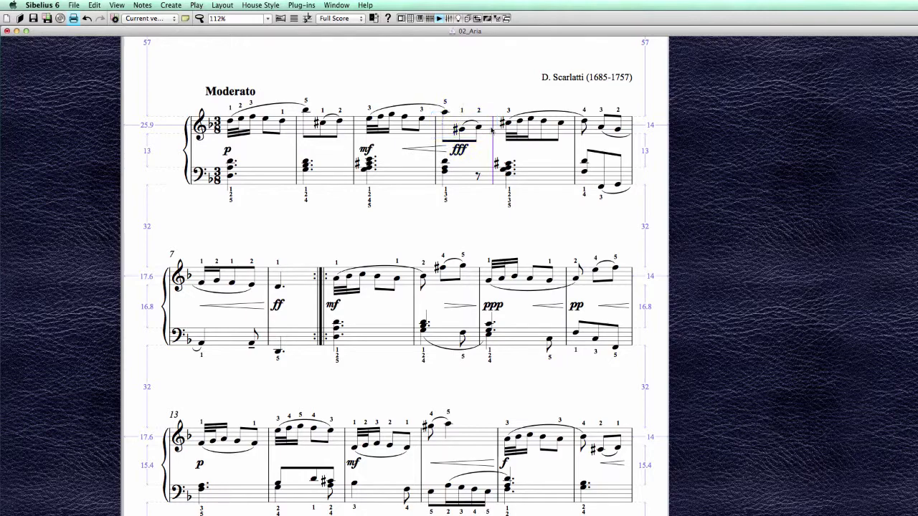
double_click(430, 127)
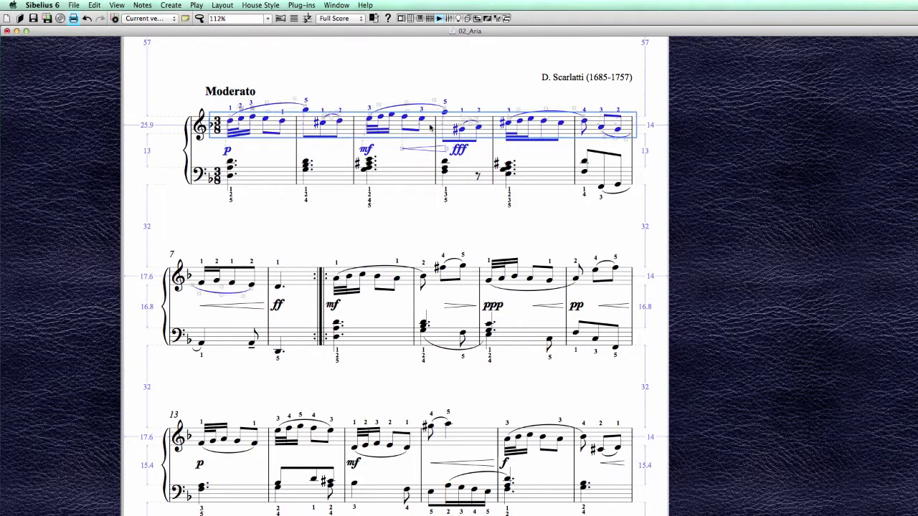
click(98, 5)
mouse_move(121, 237)
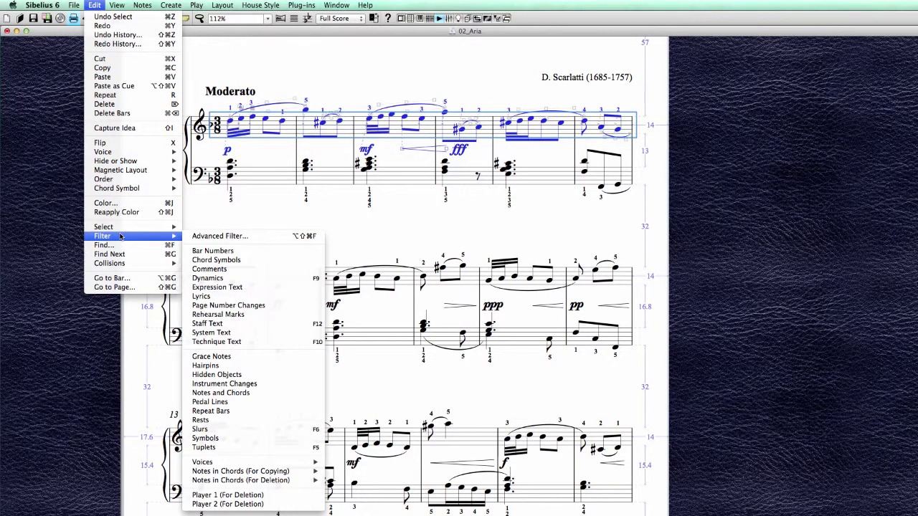
click(222, 279)
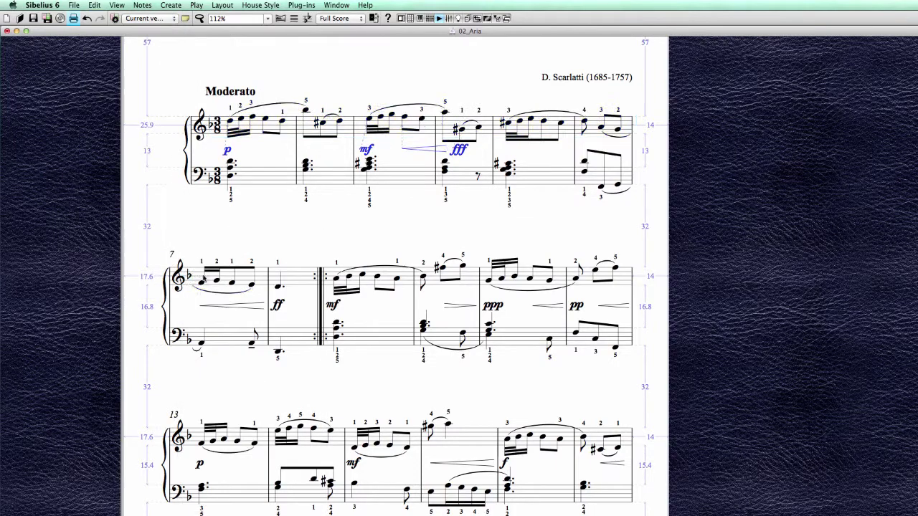
click(349, 179)
click(276, 216)
drag(283, 225, 276, 74)
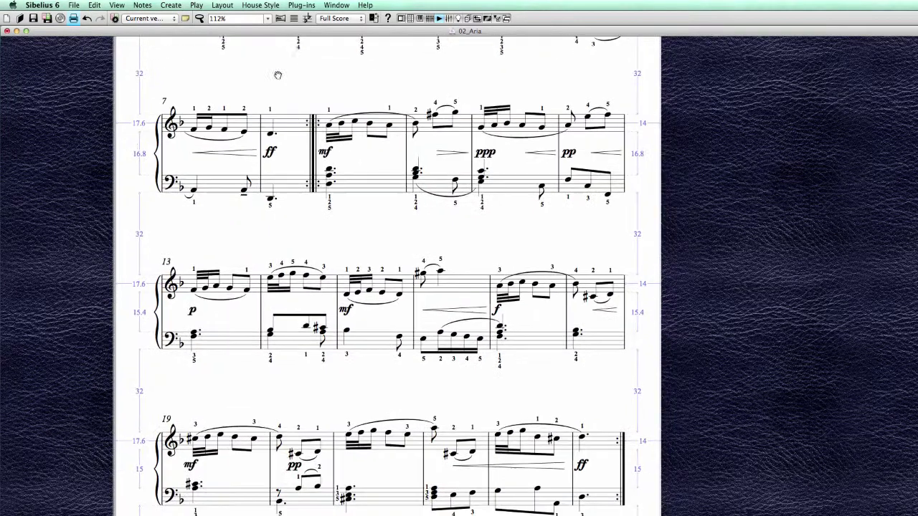
drag(260, 235, 275, 135)
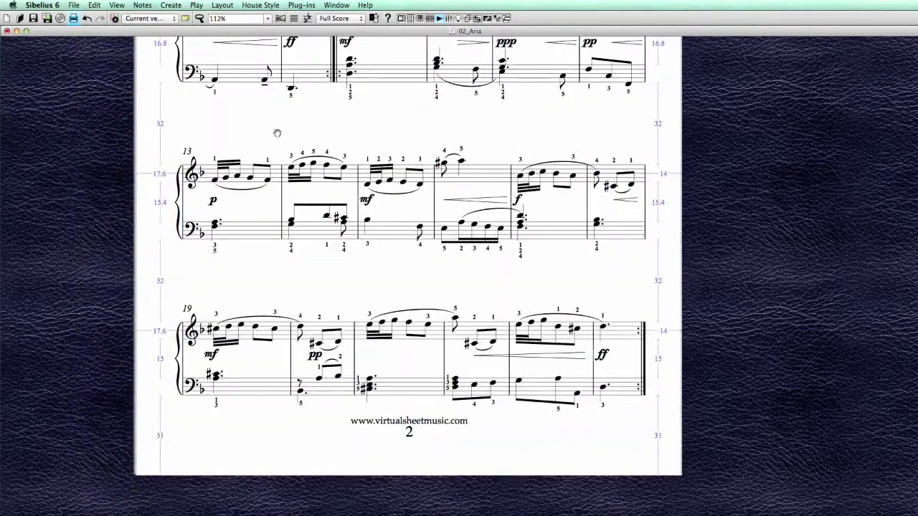
drag(277, 133, 275, 136)
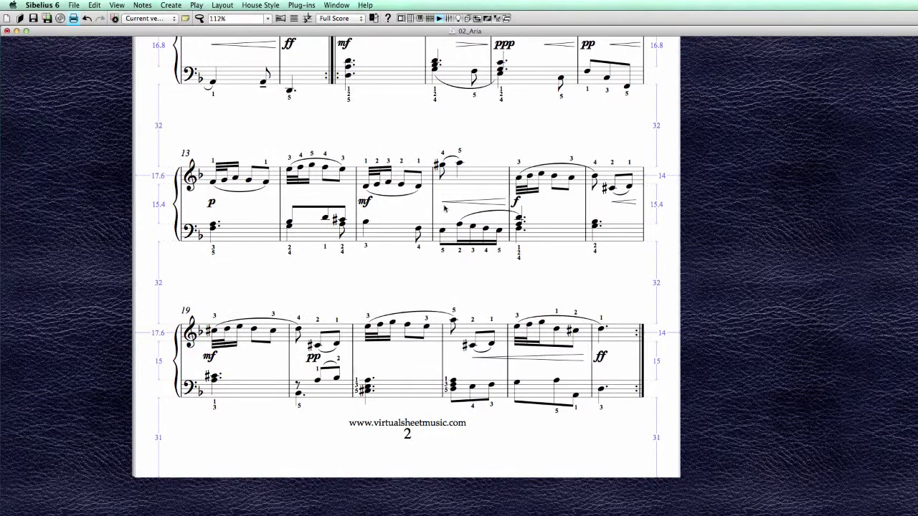
double_click(387, 238)
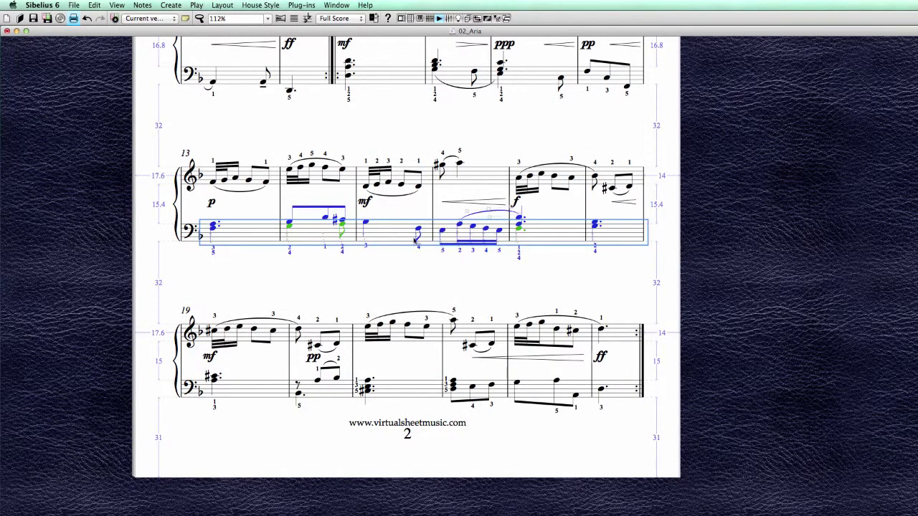
click(95, 5)
mouse_move(129, 238)
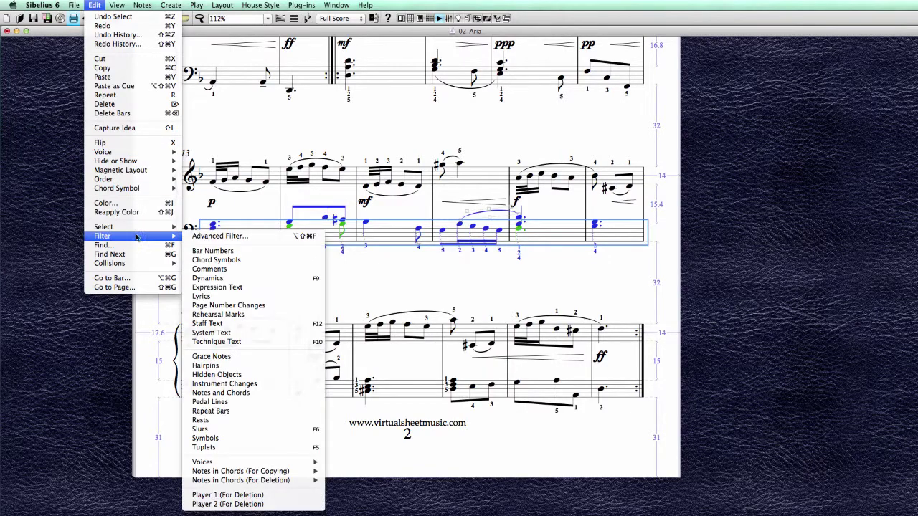
click(231, 278)
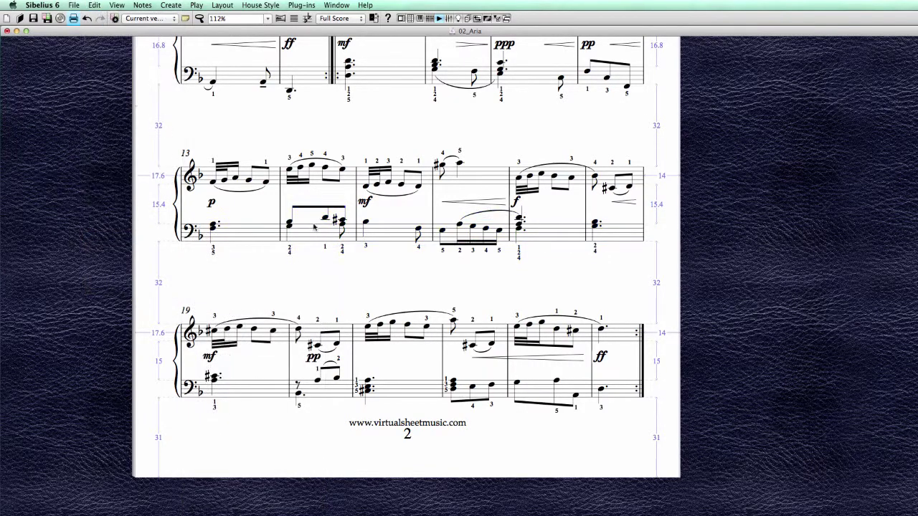
Filter the dynamics and hairpins of the third system's upper staff, nudge them slightly down and clear the selection
double_click(345, 180)
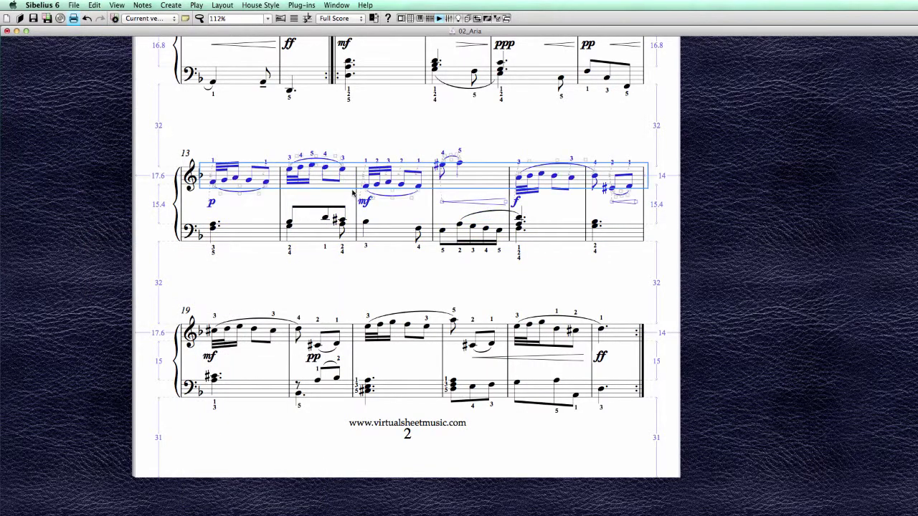
click(100, 5)
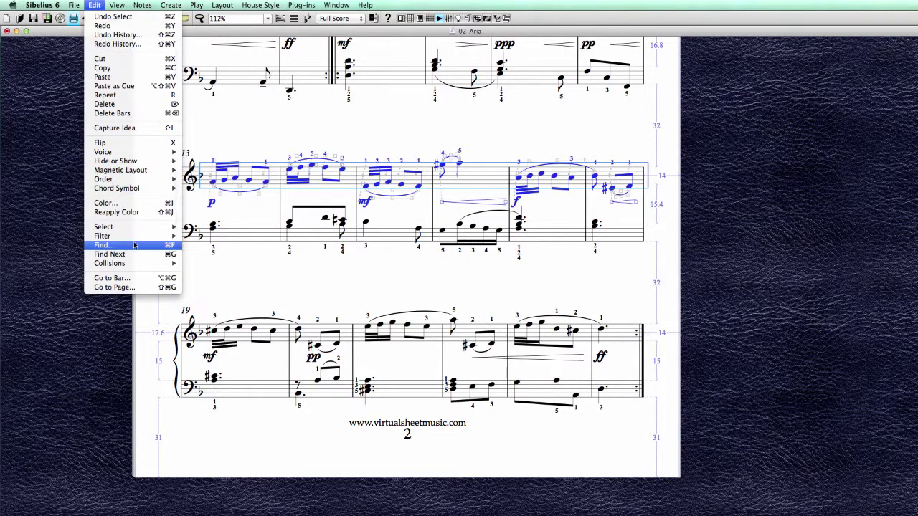
mouse_move(131, 238)
click(208, 277)
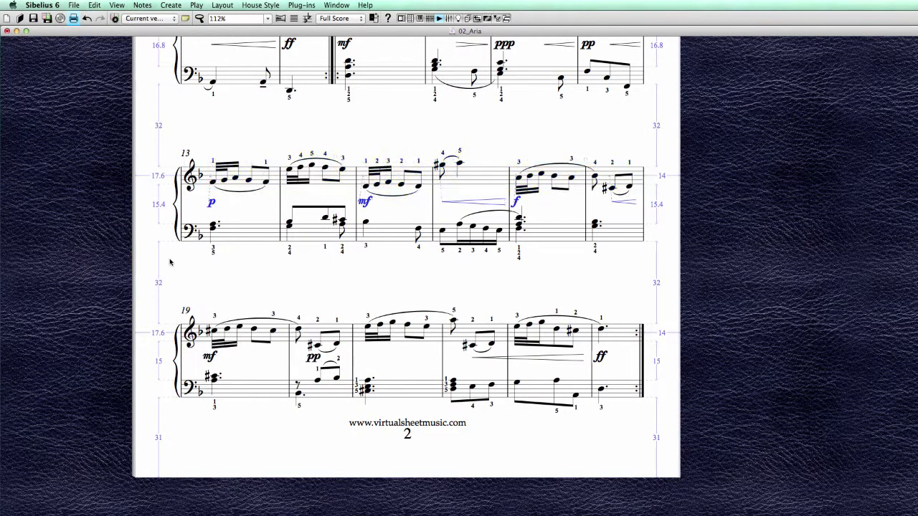
click(206, 260)
Filter the dynamics and hairpin of the last system's upper staff and nudge them slightly down between the staves
drag(304, 280, 252, 188)
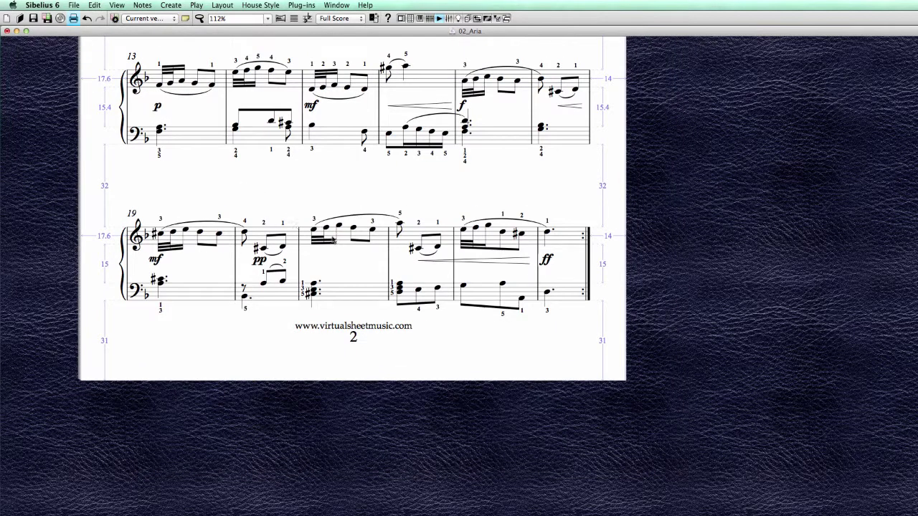
double_click(331, 239)
click(94, 5)
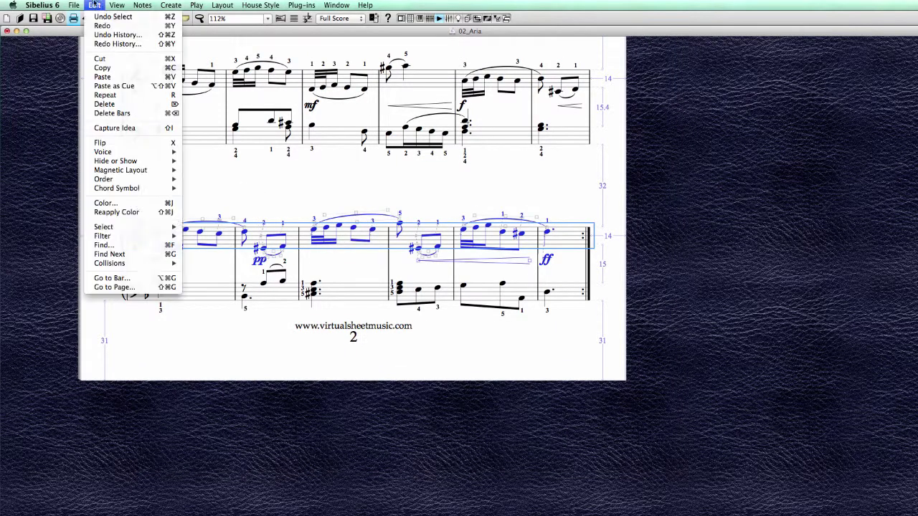
mouse_move(131, 237)
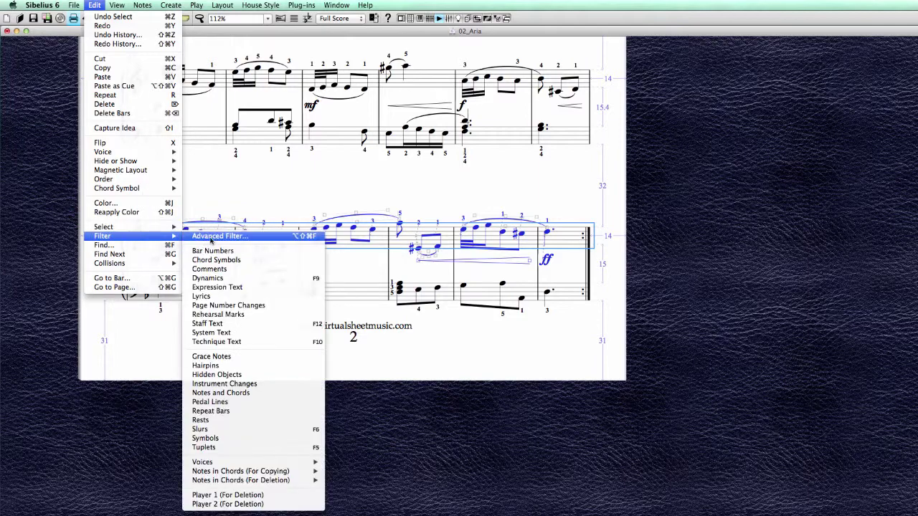
click(250, 280)
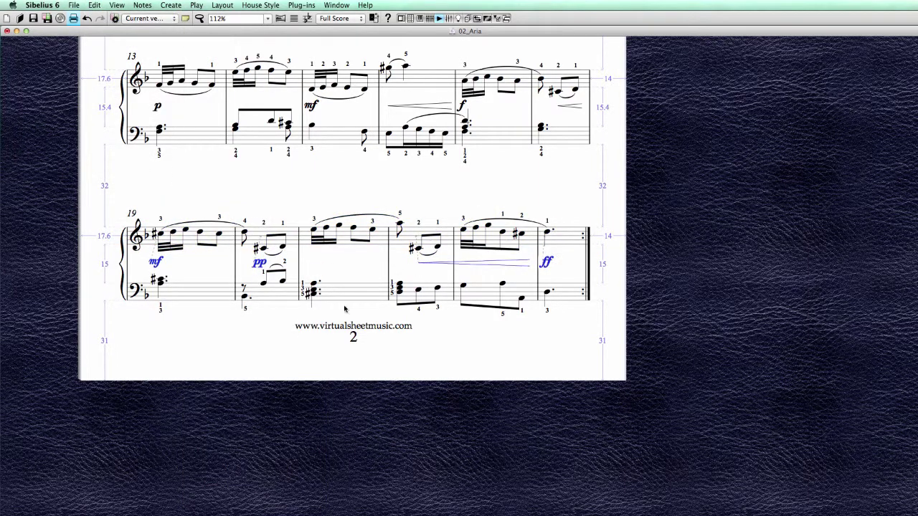
Examine every system for evenly centred dynamics and for the distances between staves and between systems
scroll(495, 237, up, 5)
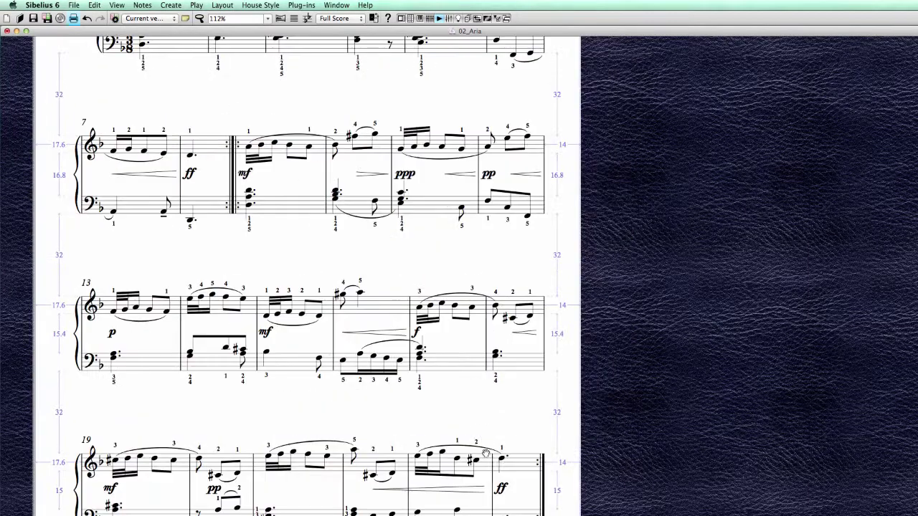
drag(438, 322, 506, 421)
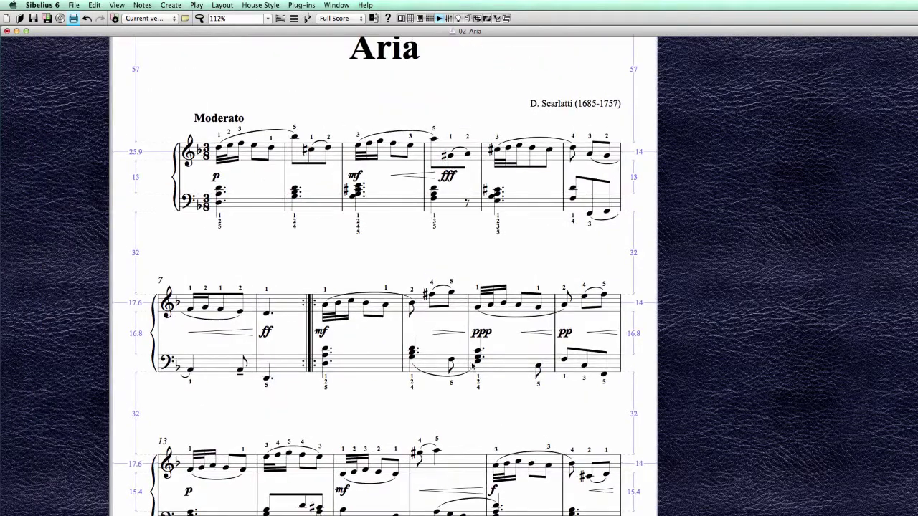
drag(600, 256, 573, 230)
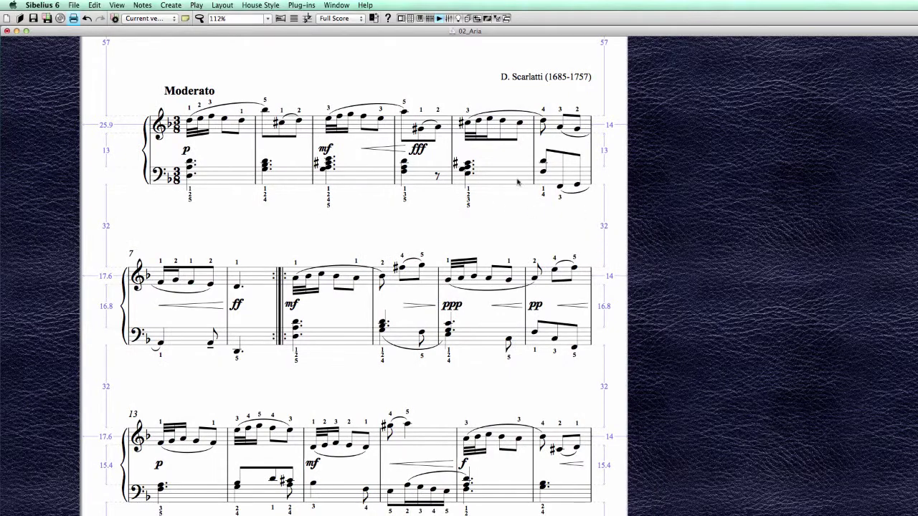
scroll(456, 395, down, 3)
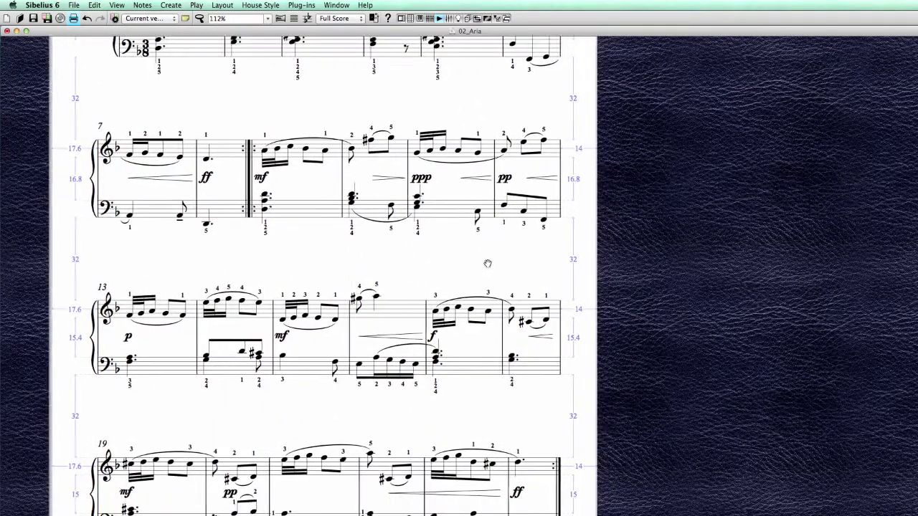
drag(485, 262, 414, 452)
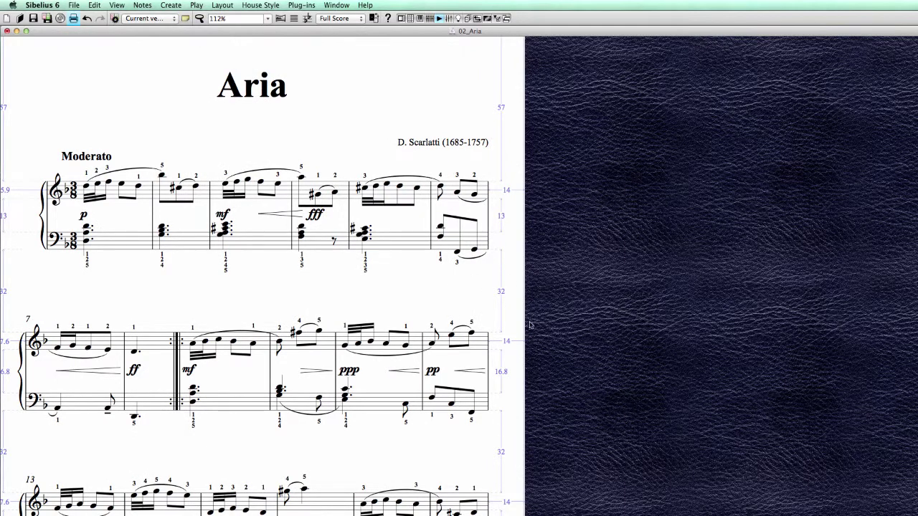
drag(473, 444, 453, 272)
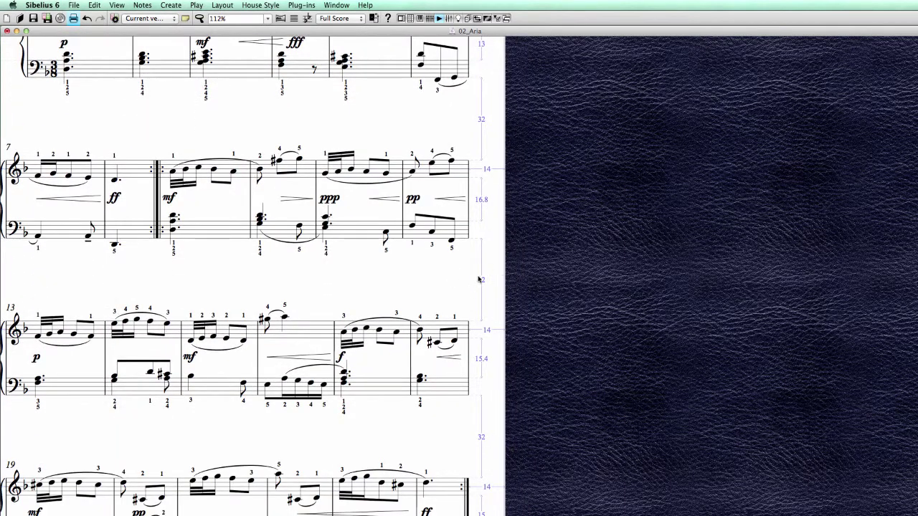
Check the staff rulers from the first to the last system for uneven distances between staves and between systems
drag(455, 110, 454, 165)
drag(462, 310, 426, 177)
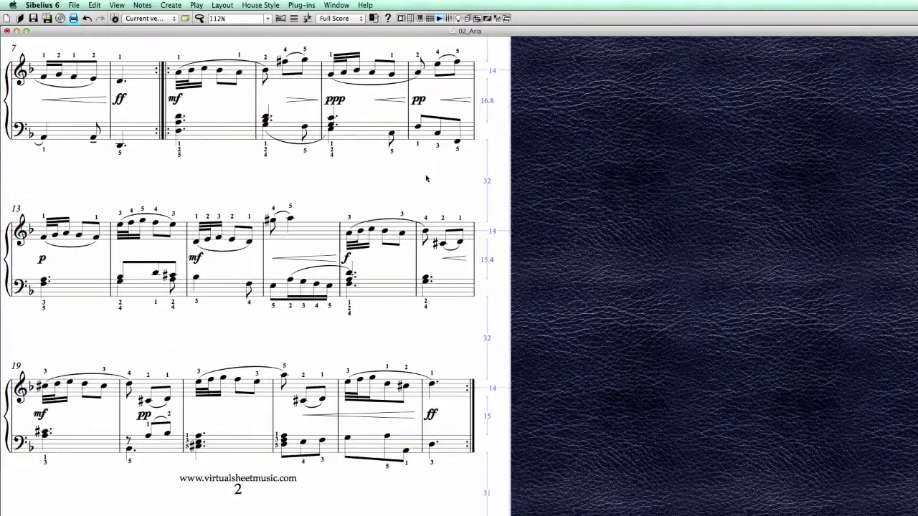
drag(427, 302, 430, 289)
drag(452, 300, 475, 335)
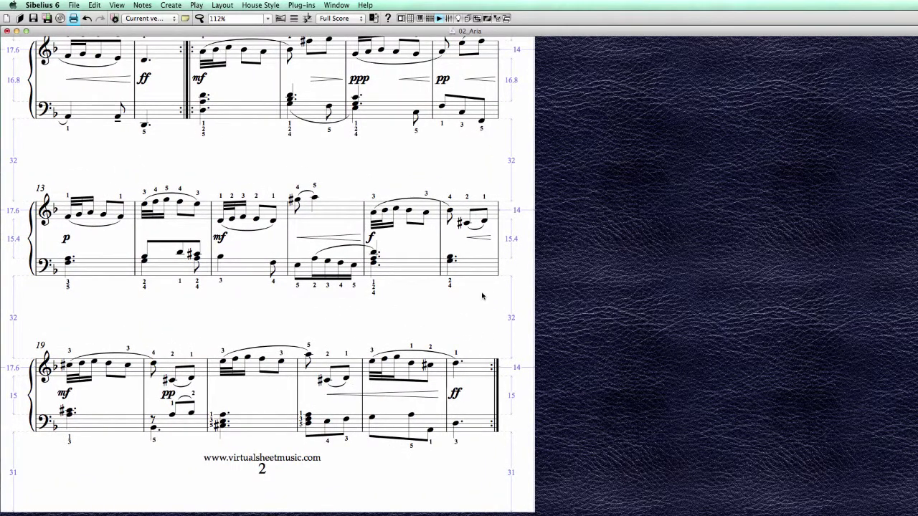
key(super+minus)
drag(552, 362, 542, 395)
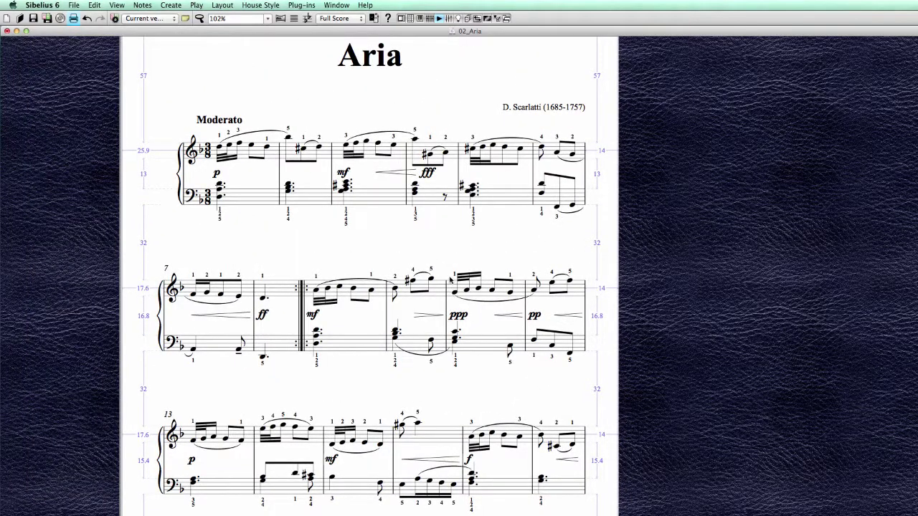
mouse_move(489, 246)
mouse_down()
mouse_move(466, 236)
mouse_move(502, 238)
mouse_move(496, 231)
mouse_up()
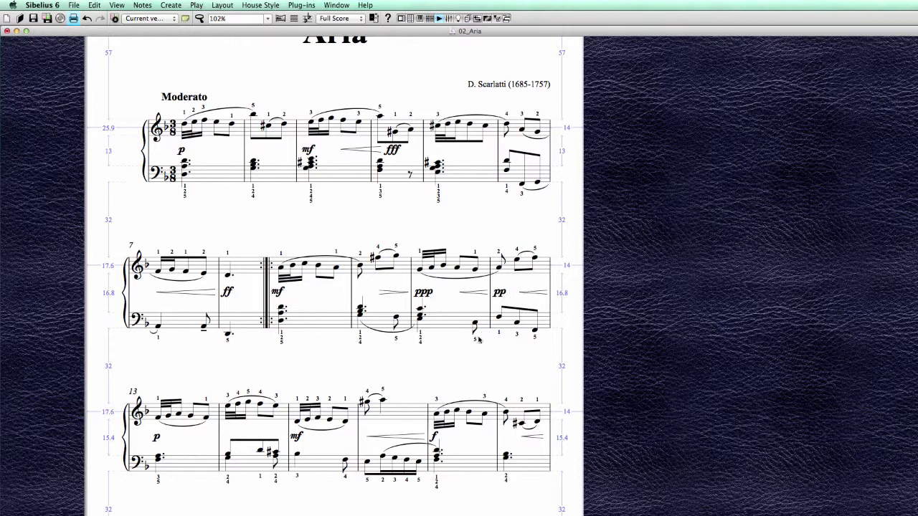
drag(469, 358, 488, 364)
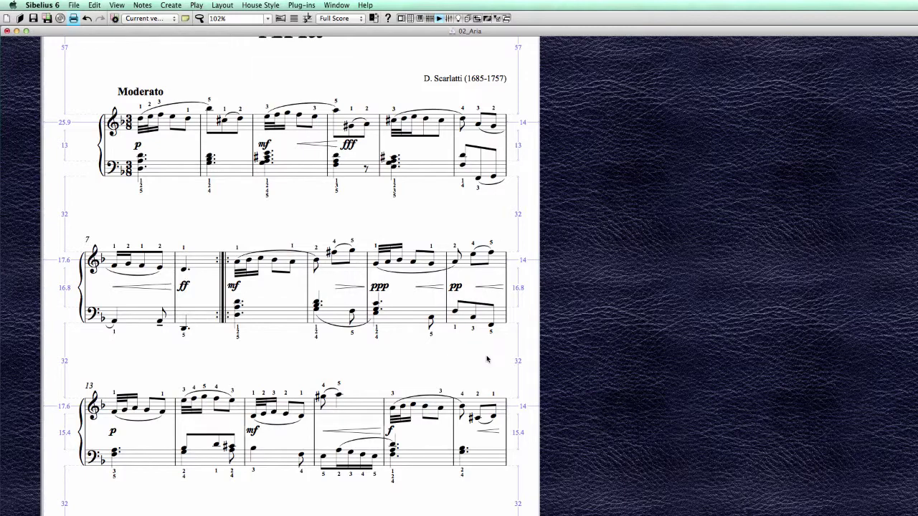
Adjust the lower staves of the third and second systems so both have a staff distance of 16.6
scroll(485, 361, down, 5)
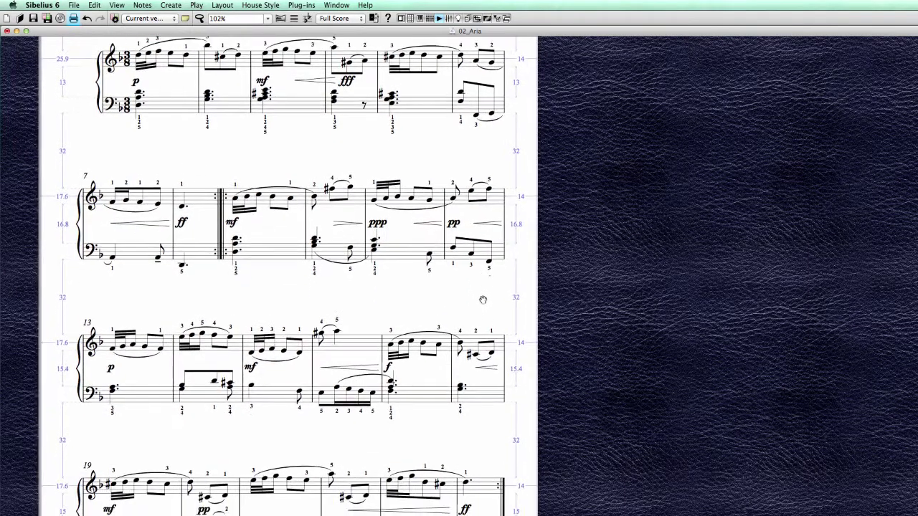
click(484, 381)
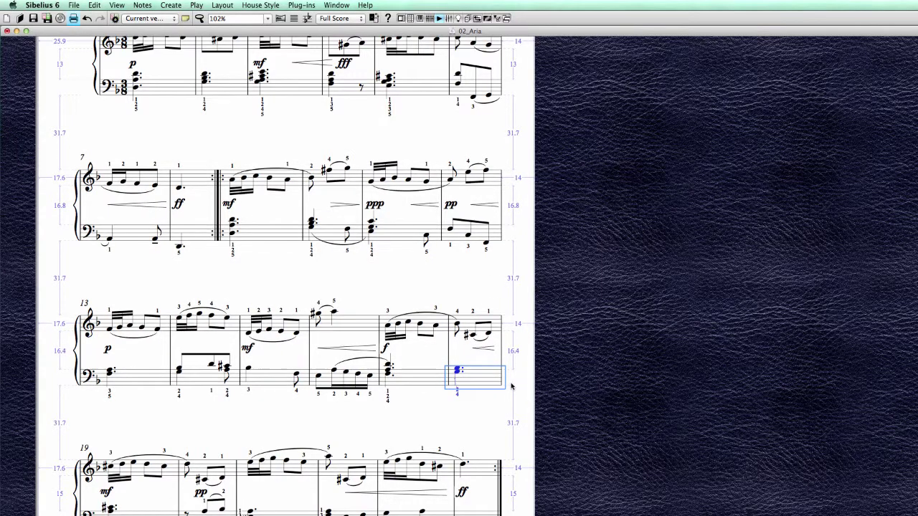
click(414, 235)
drag(488, 408, 474, 431)
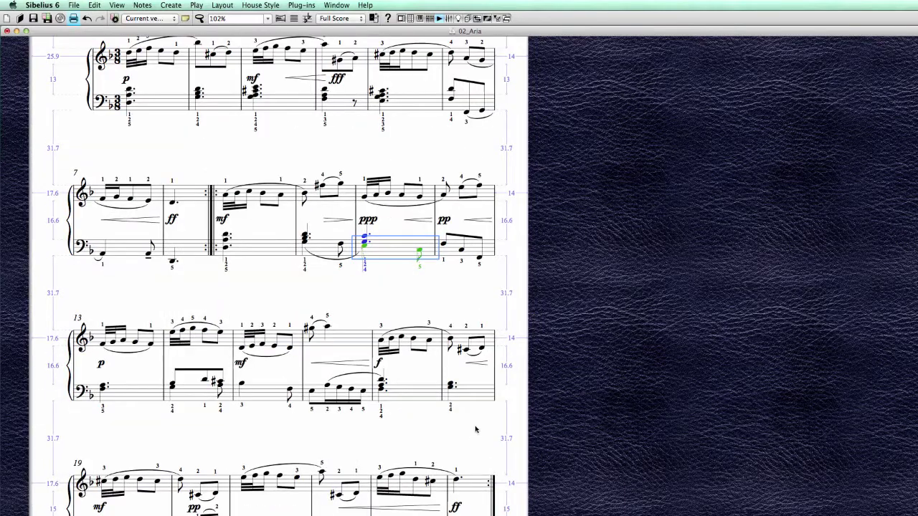
drag(432, 296, 430, 209)
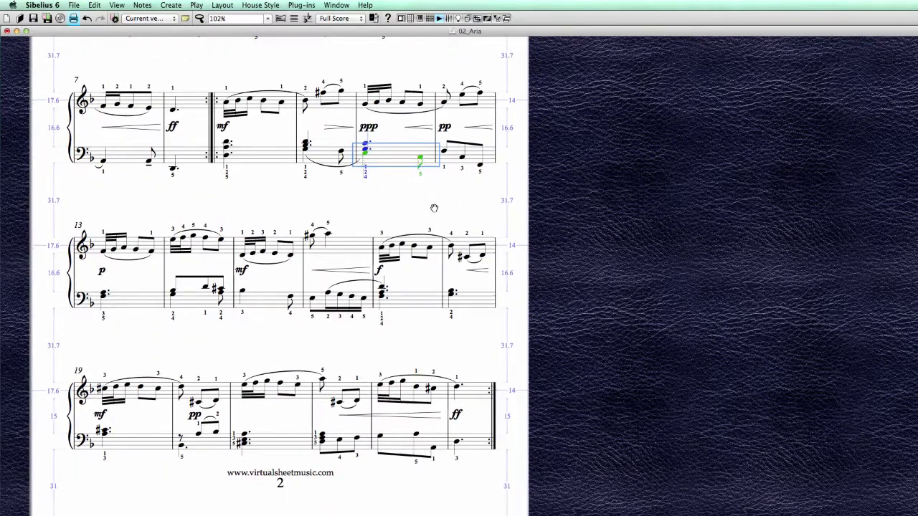
Move the first system's lower staff down to a staff distance of 15.1
click(473, 439)
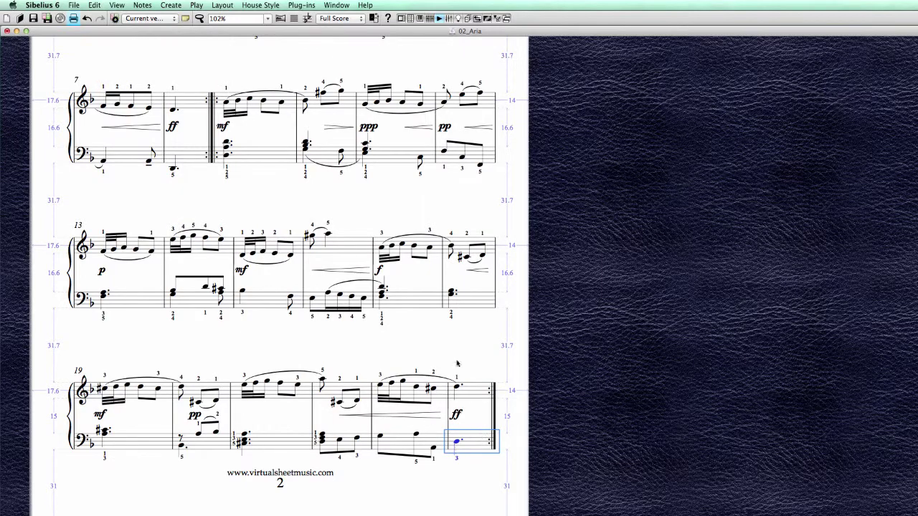
scroll(456, 370, up, 5)
click(414, 203)
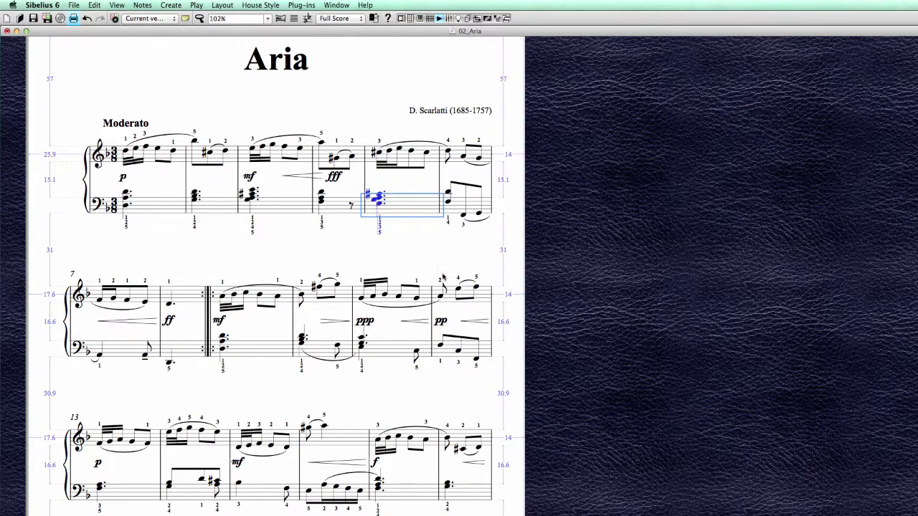
Filter the dynamics and hairpin of the first system's upper staff, nudge them slightly down and clear the selection
triple_click(304, 154)
click(94, 6)
mouse_move(170, 237)
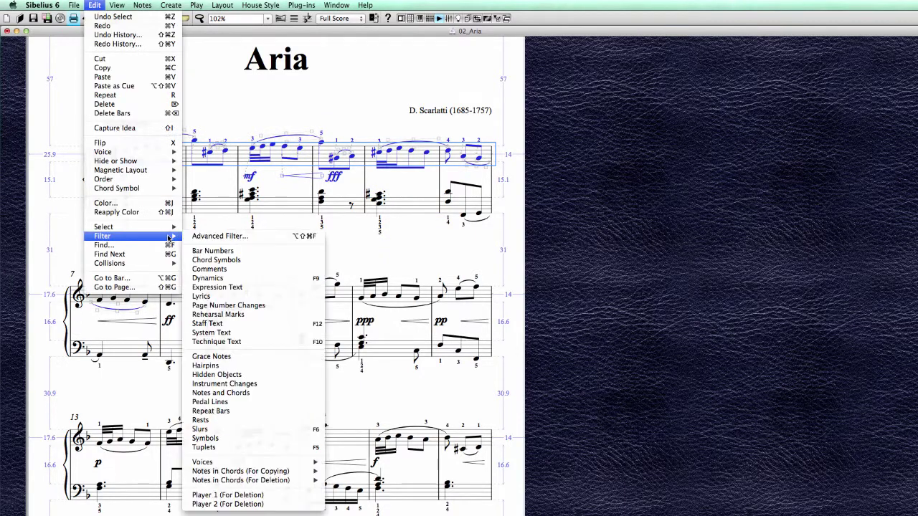
click(242, 278)
drag(324, 180, 328, 182)
key(Escape)
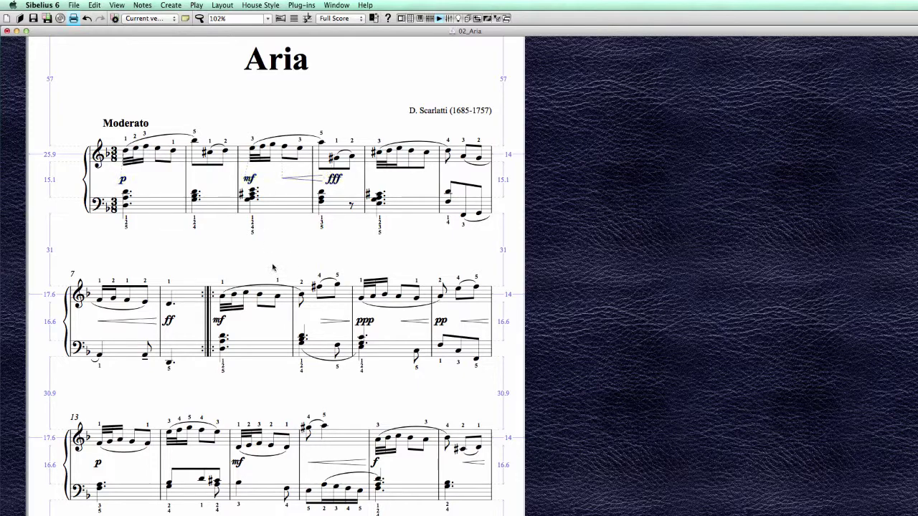
Hide the staff rulers in the score
drag(263, 400, 263, 307)
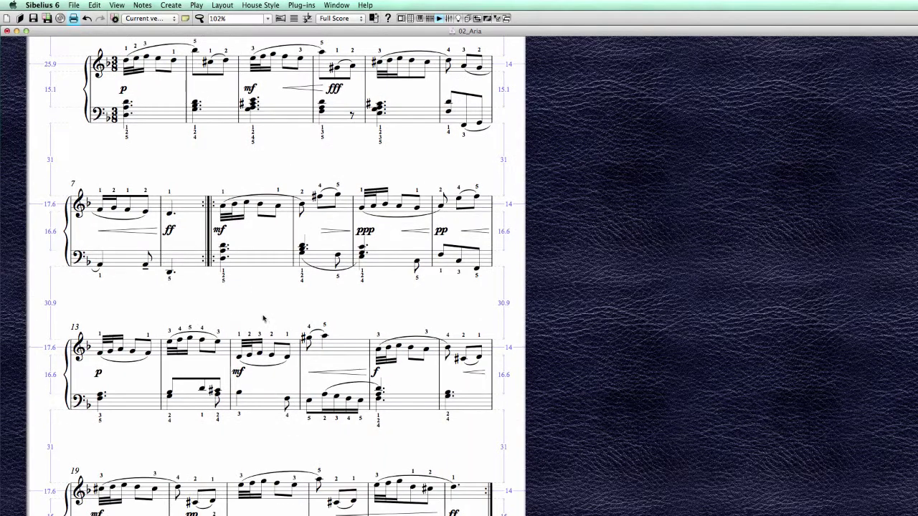
drag(459, 301, 438, 272)
drag(430, 426, 559, 468)
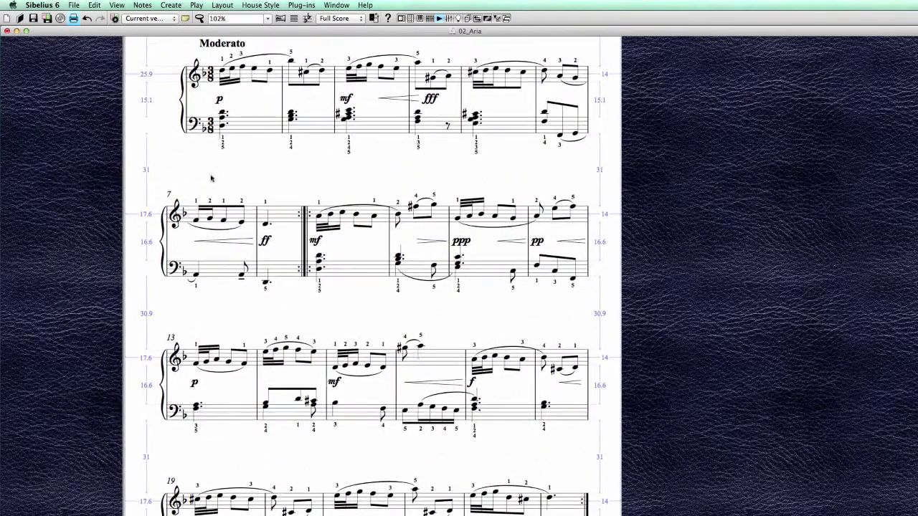
click(116, 5)
click(142, 86)
click(116, 5)
mouse_move(143, 77)
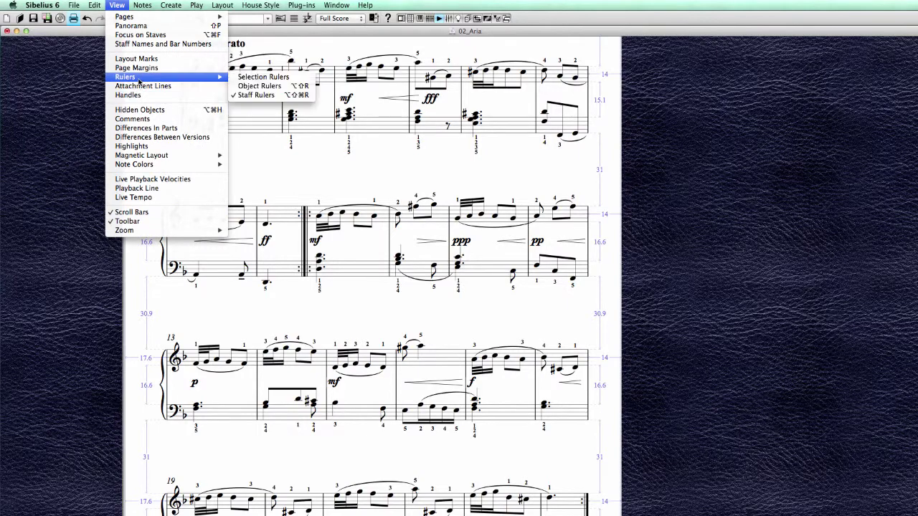
click(265, 94)
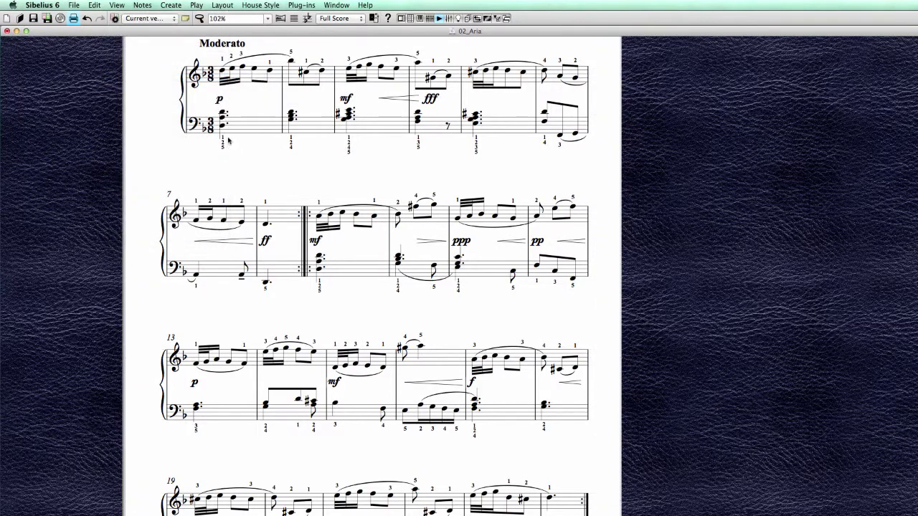
Examine the systems without rulers and set the page zoom to 75%
drag(248, 151, 248, 238)
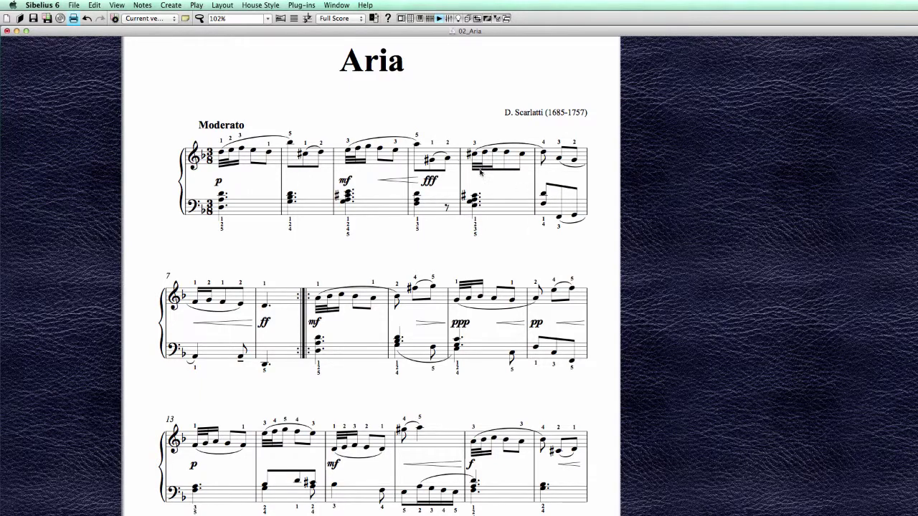
drag(509, 249, 483, 214)
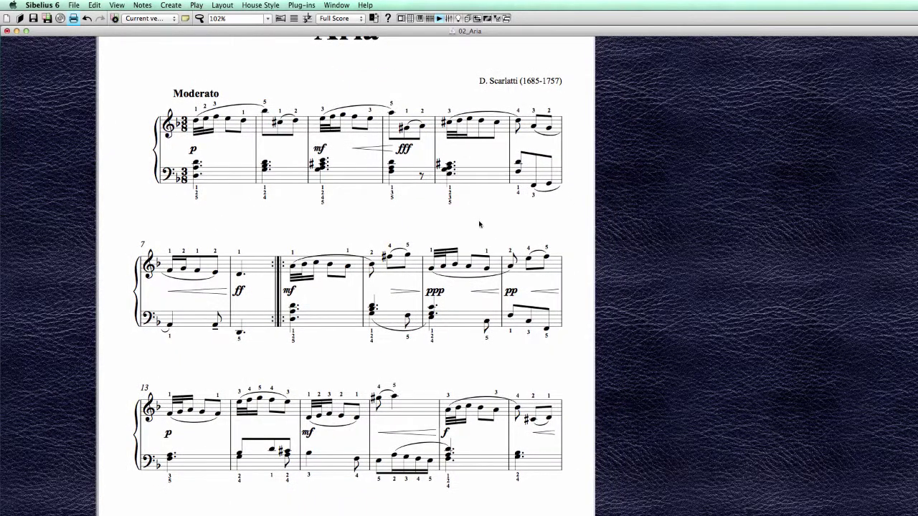
scroll(475, 216, down, 2)
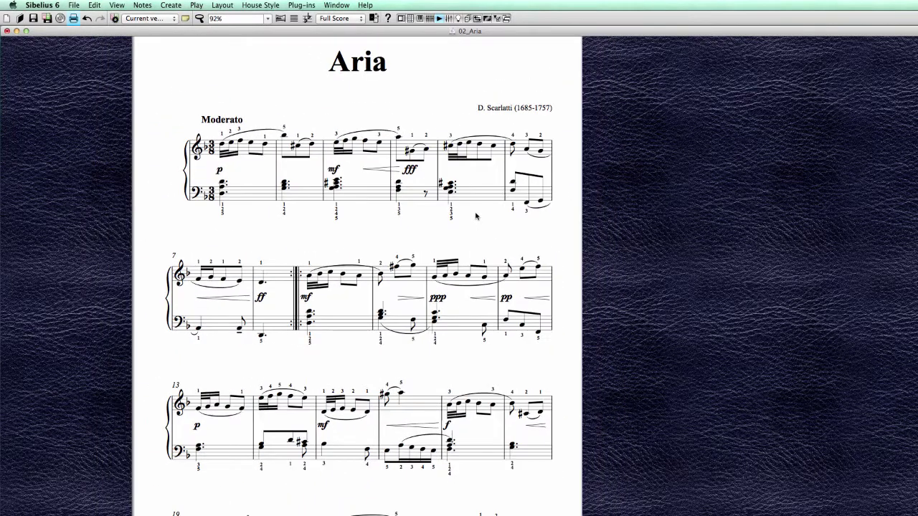
click(243, 19)
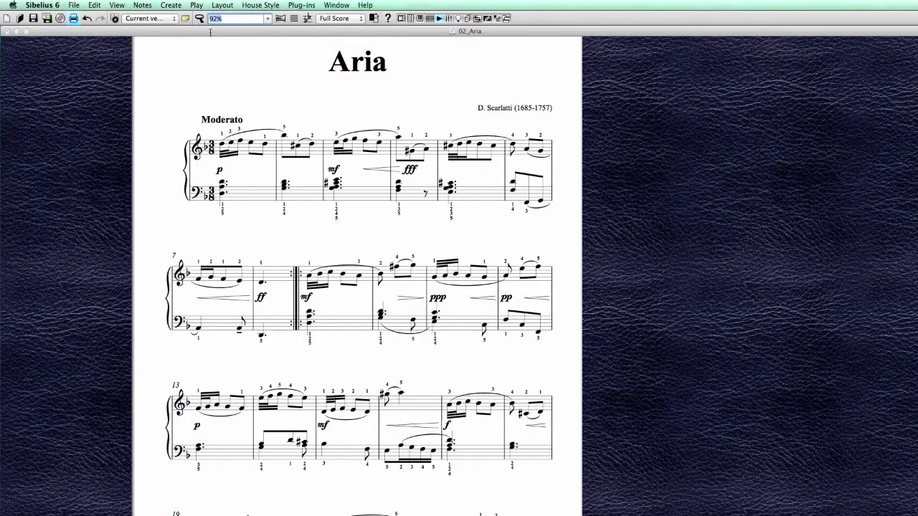
click(215, 18)
click(227, 48)
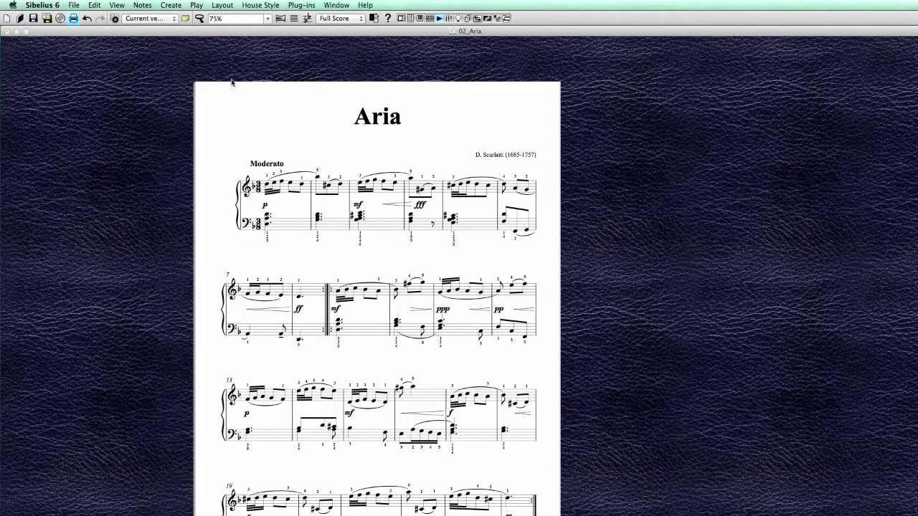
Nudge the p and mf dynamics of the first system slightly up between the staves
drag(342, 131, 331, 70)
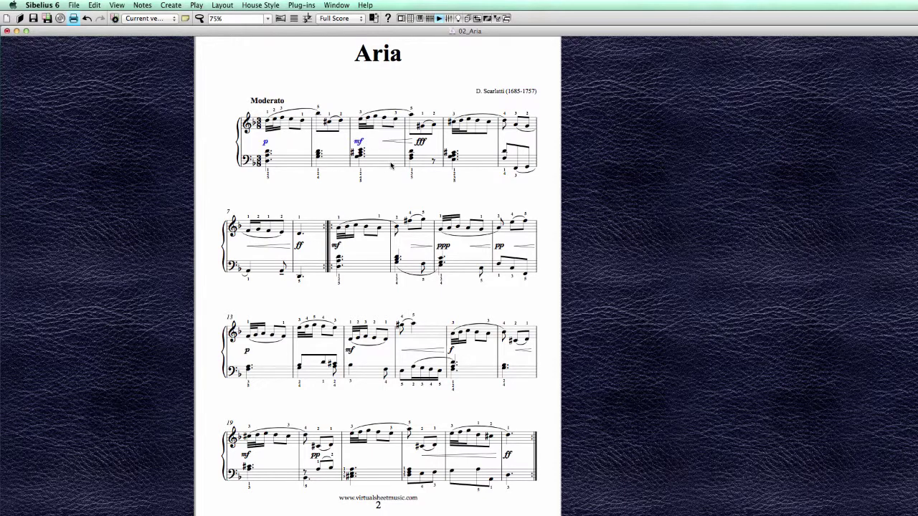
key(Up)
key(Up)
key(Up)
key(Up)
key(Up)
Select the second system's mf and ff with the neighbouring hairpin, nudge them slightly down and clear the selection
drag(318, 206, 312, 141)
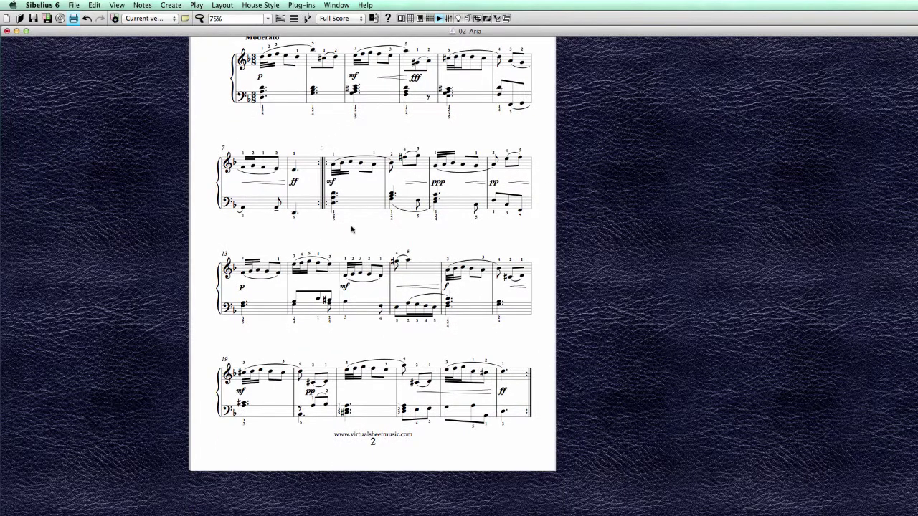
drag(349, 226, 346, 205)
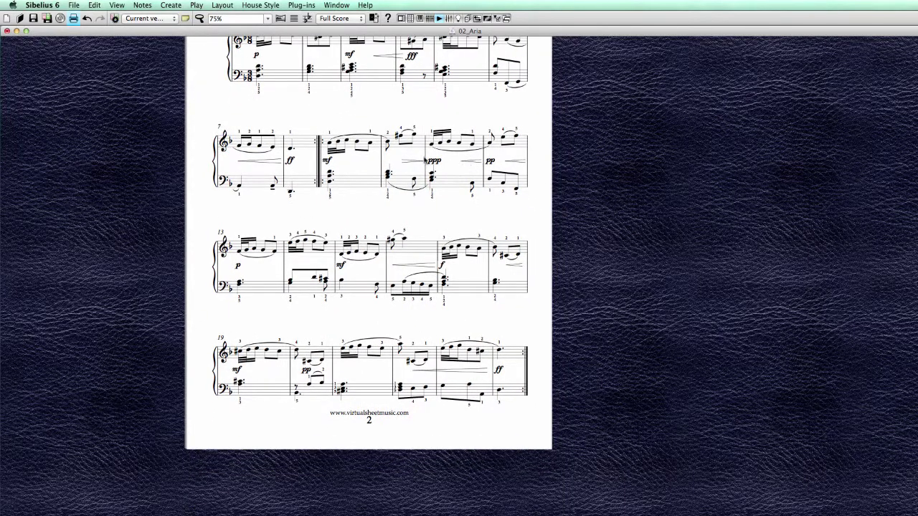
click(326, 160)
super+click(291, 162)
super+click(273, 164)
key(Escape)
Nudge the ppp and pp dynamics of the second system slightly up and clear the selection
click(436, 163)
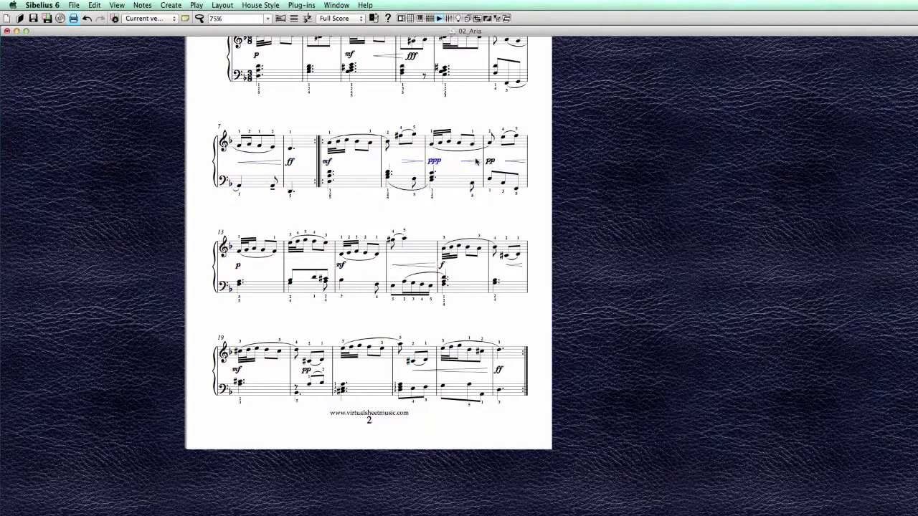
super+click(490, 162)
key(Up)
key(Up)
key(Up)
key(Up)
click(425, 178)
Select the third system's mf and p dynamics and fine-tune their vertical position between the staves
drag(431, 215, 436, 118)
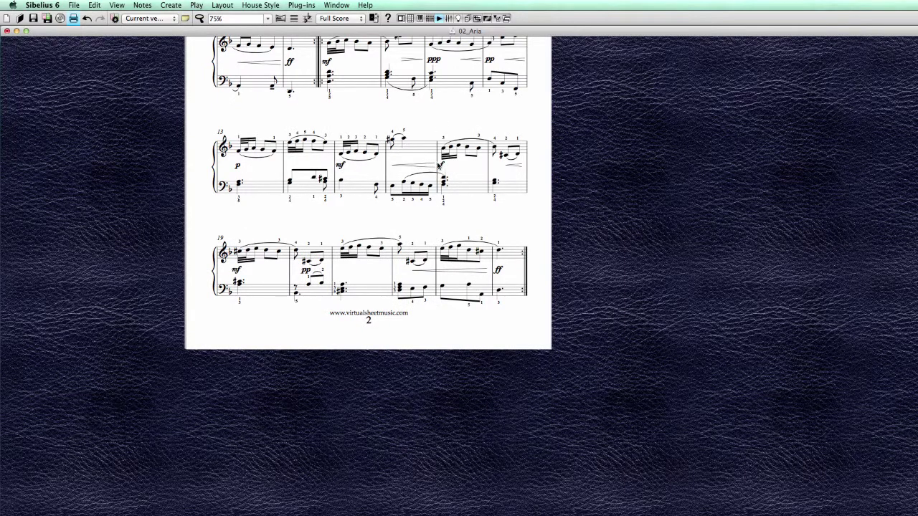
click(342, 166)
click(238, 167)
Nudge the last system's final hairpin and ff dynamic slightly down between the staves
drag(322, 224, 320, 132)
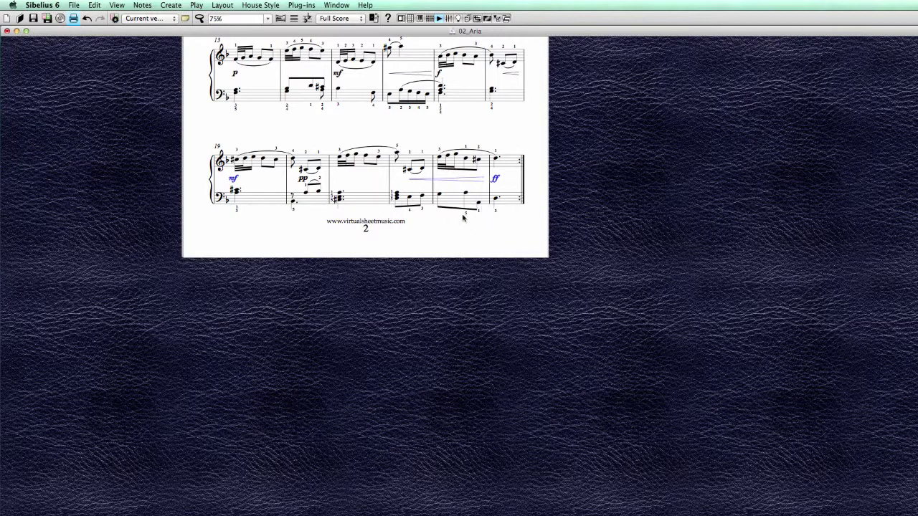
key(Escape)
click(495, 180)
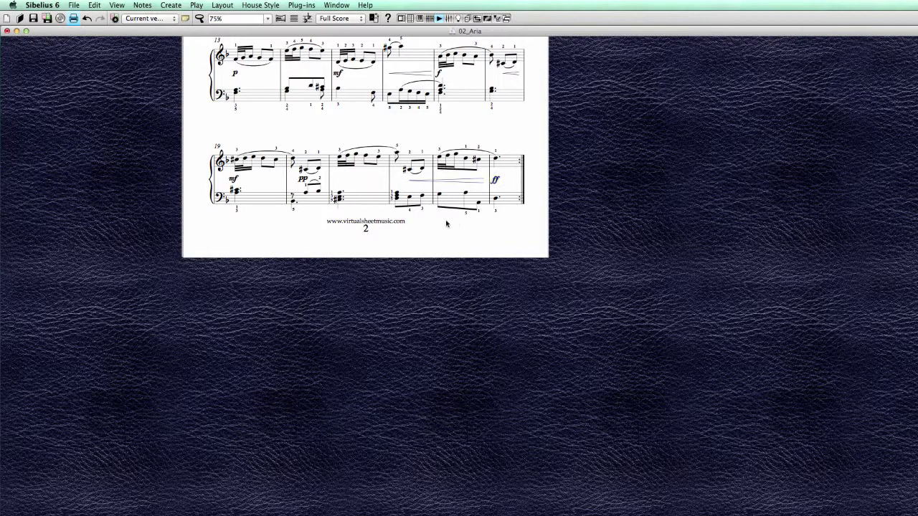
Review all four systems from the title to the footer for evenly placed dynamics and hairpins
drag(535, 227, 558, 396)
drag(567, 252, 570, 390)
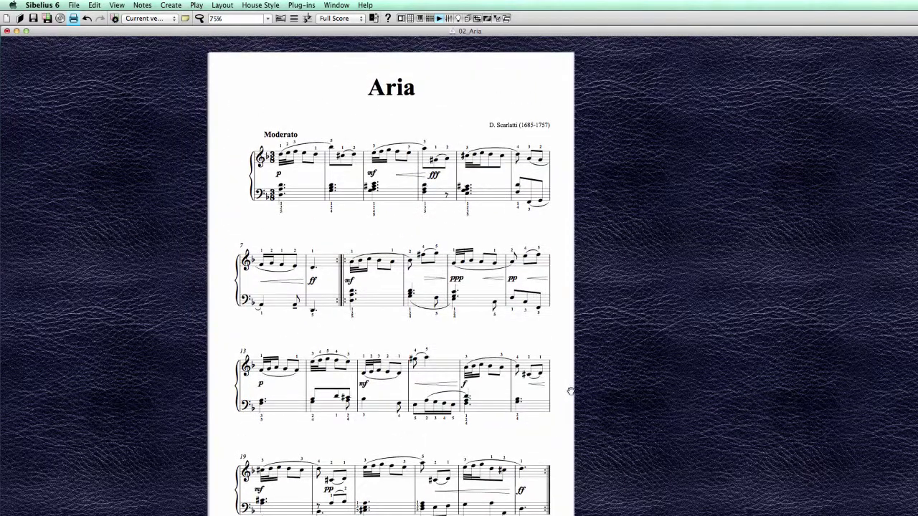
drag(393, 242, 324, 199)
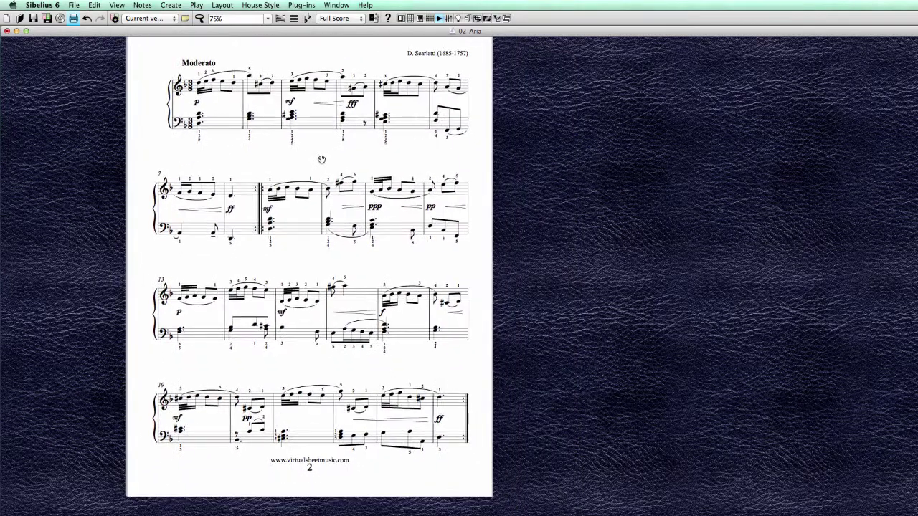
drag(308, 268, 334, 291)
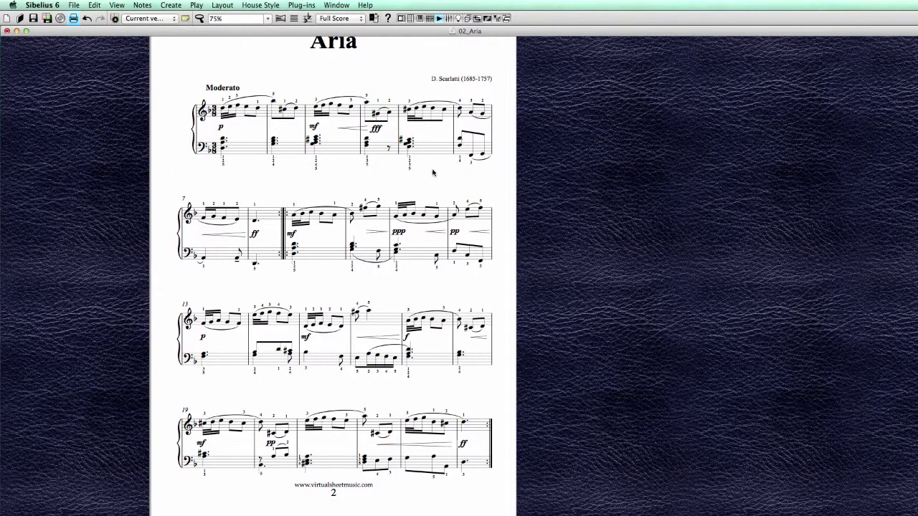
click(117, 5)
mouse_move(129, 77)
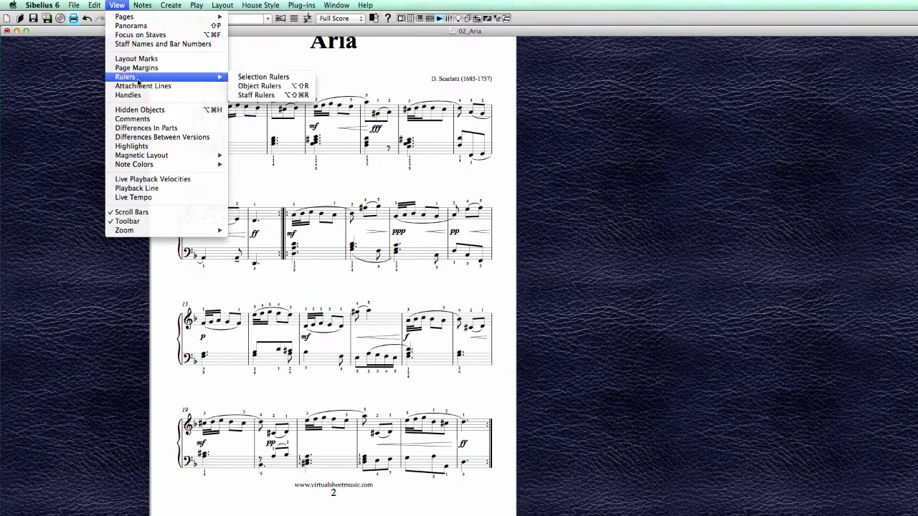
click(298, 174)
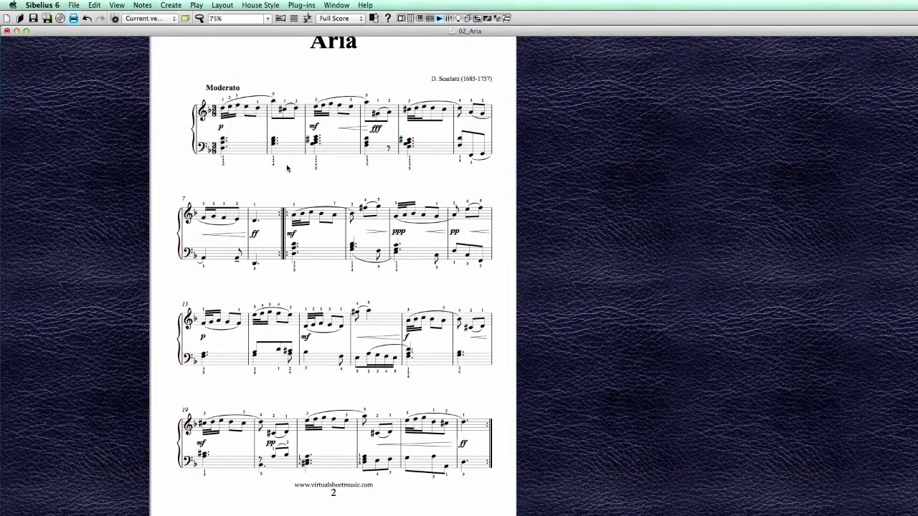
Zoom out to 67% and examine the balance of the complete page
key(super+minus)
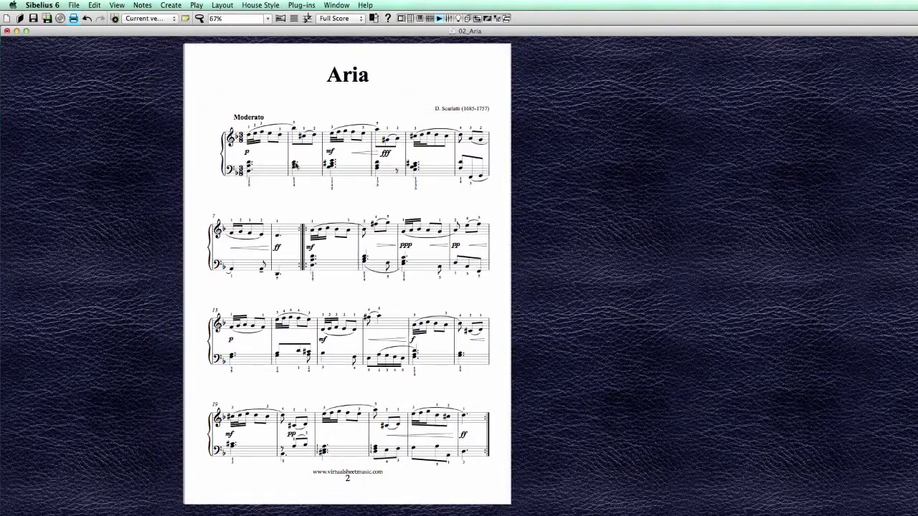
drag(494, 205, 551, 205)
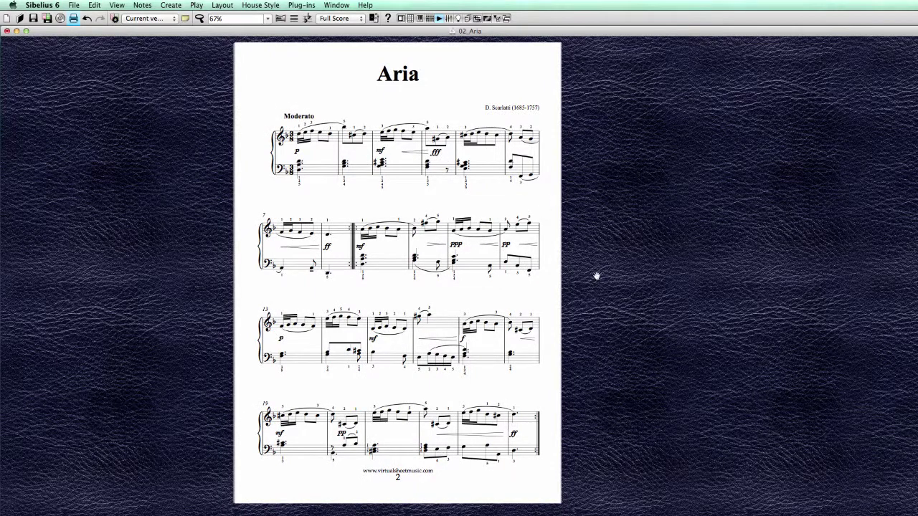
drag(558, 279, 540, 288)
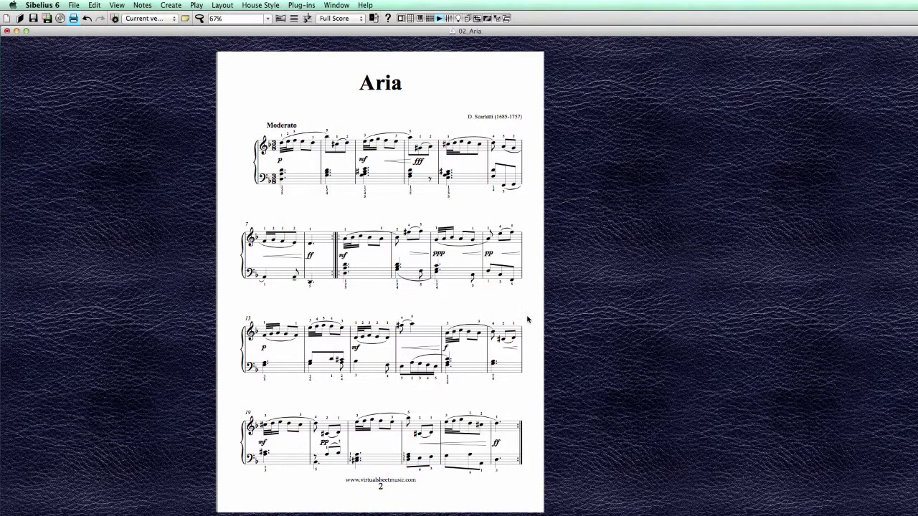
scroll(532, 301, down, 2)
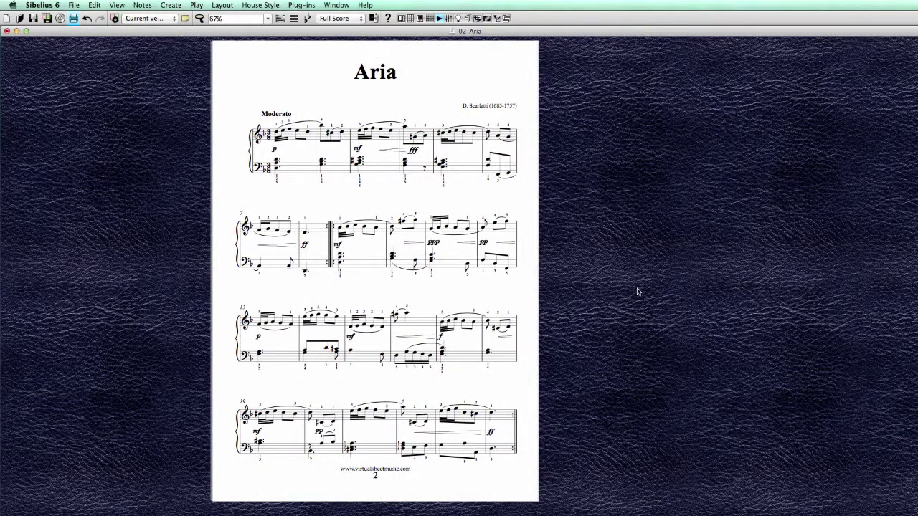